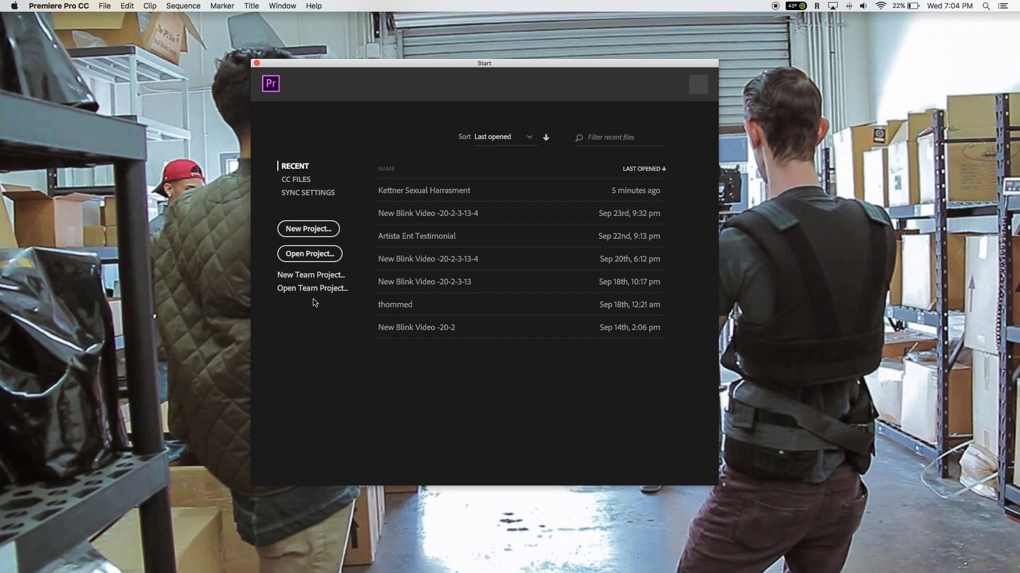
Start a new project and review its scratch disk settings, ingest settings and available save locations
click(316, 230)
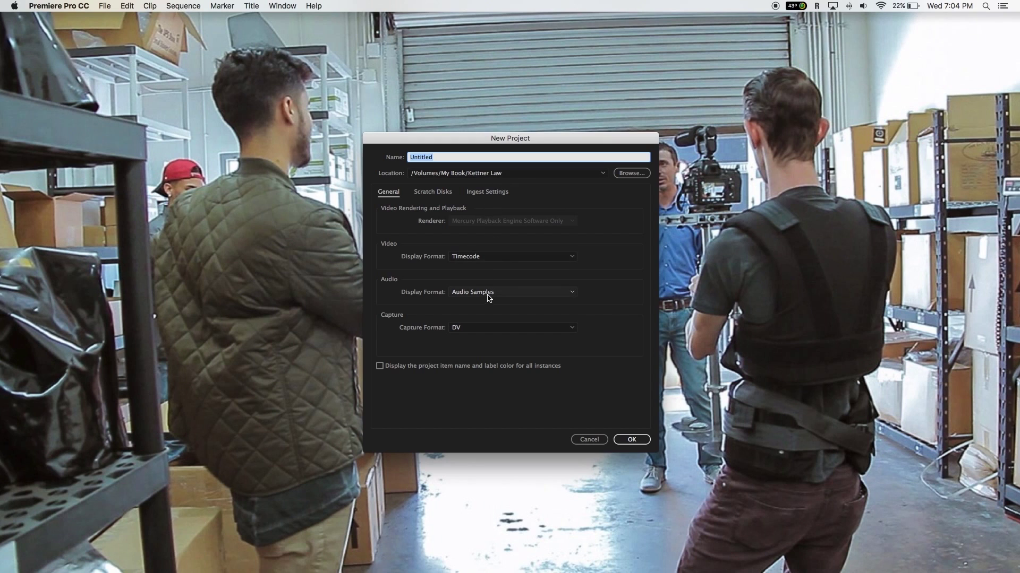
click(423, 194)
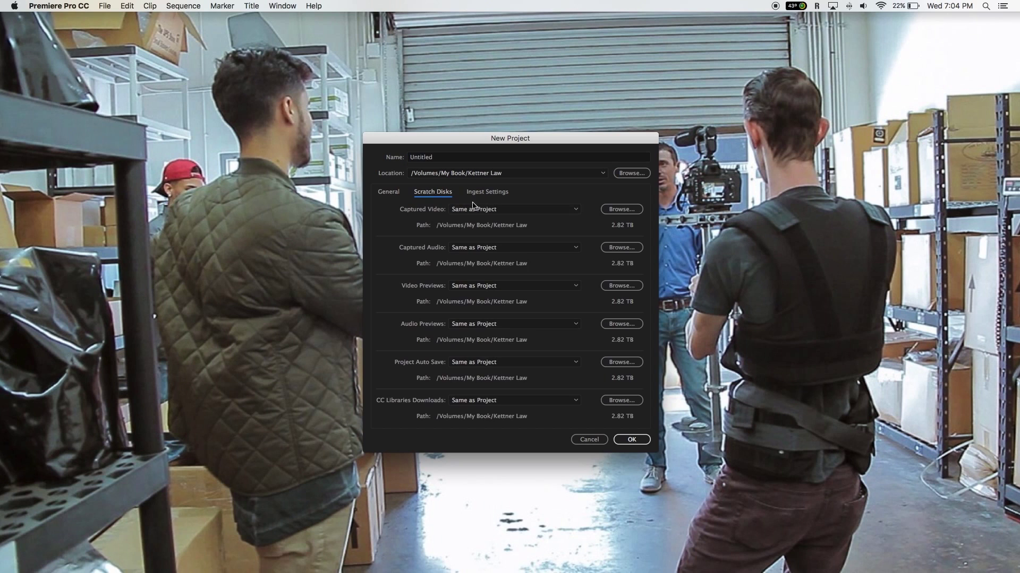
click(485, 191)
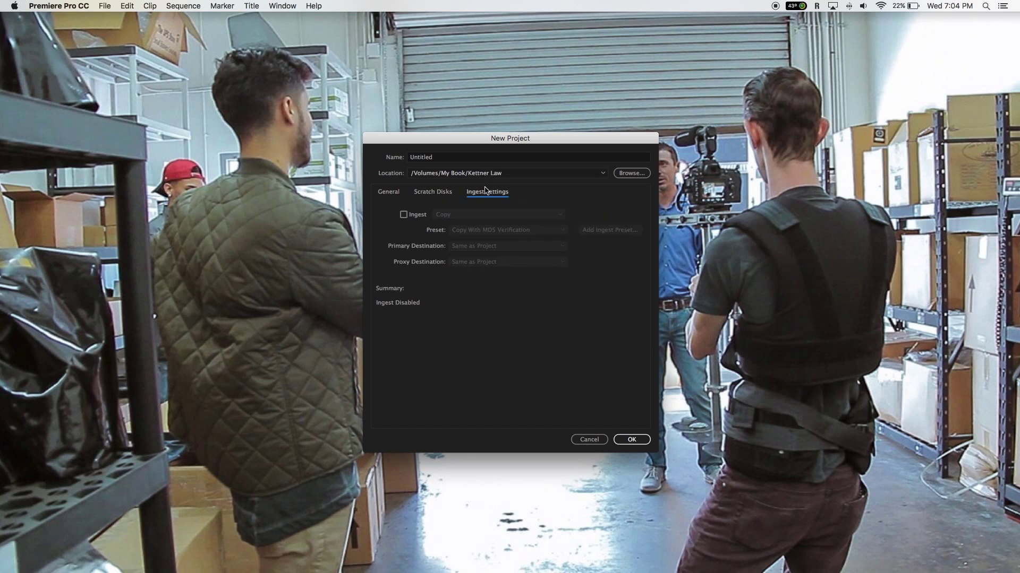
click(381, 193)
click(477, 176)
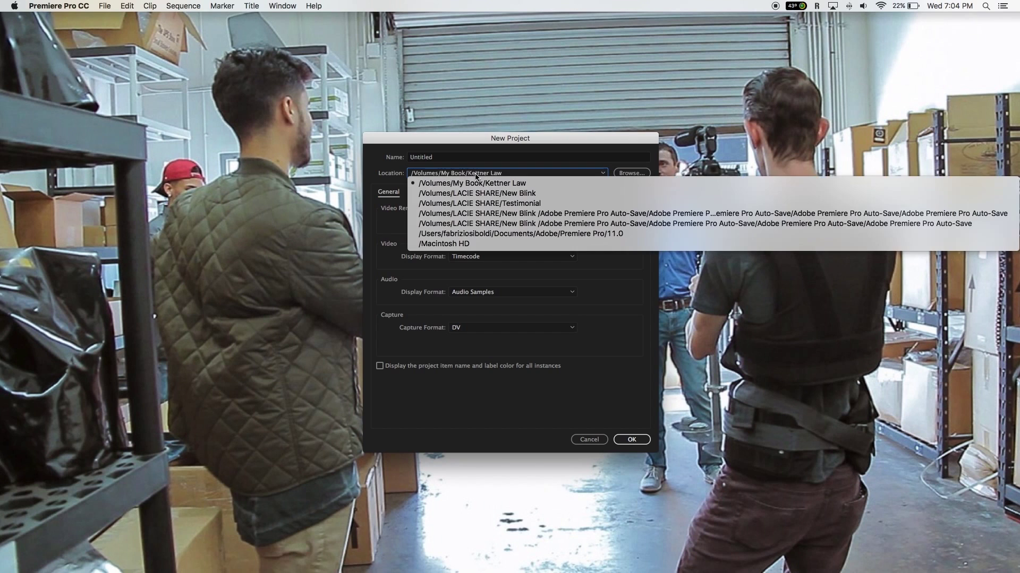
click(483, 174)
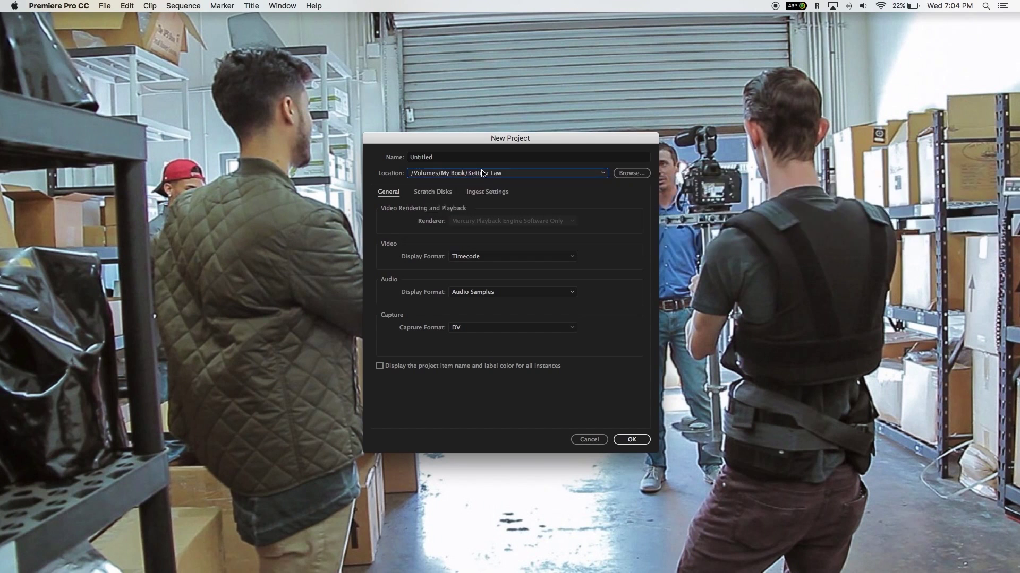
Set the project location to the Kettner Law folder on the My Book drive
click(632, 174)
click(638, 174)
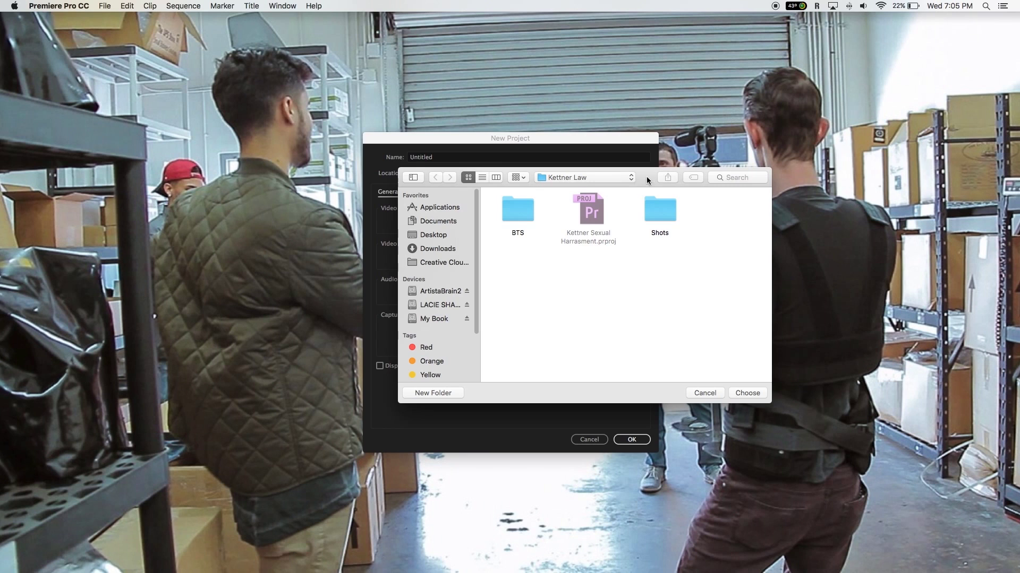
drag(647, 181, 563, 154)
click(361, 293)
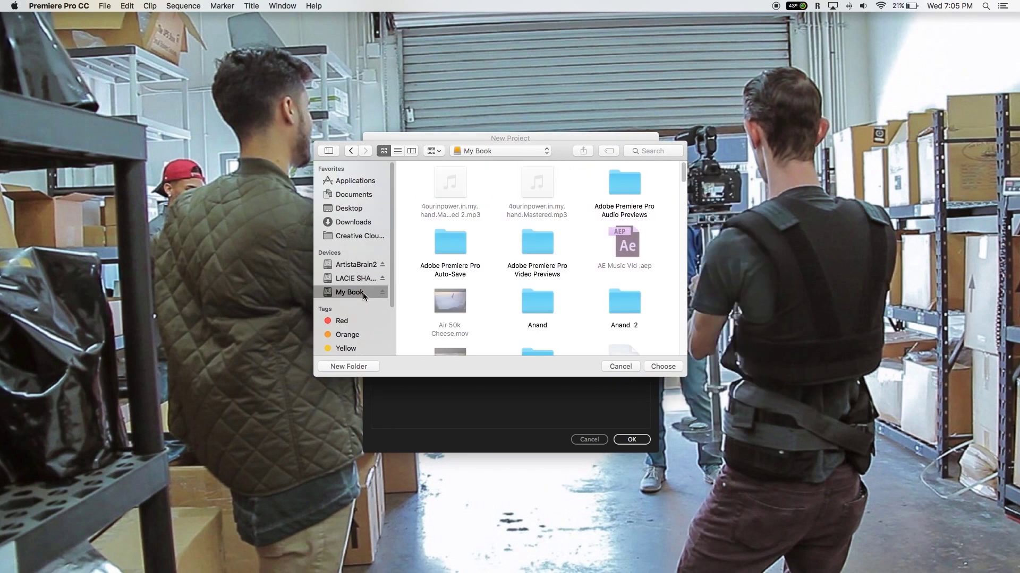
scroll(579, 251, down, 10)
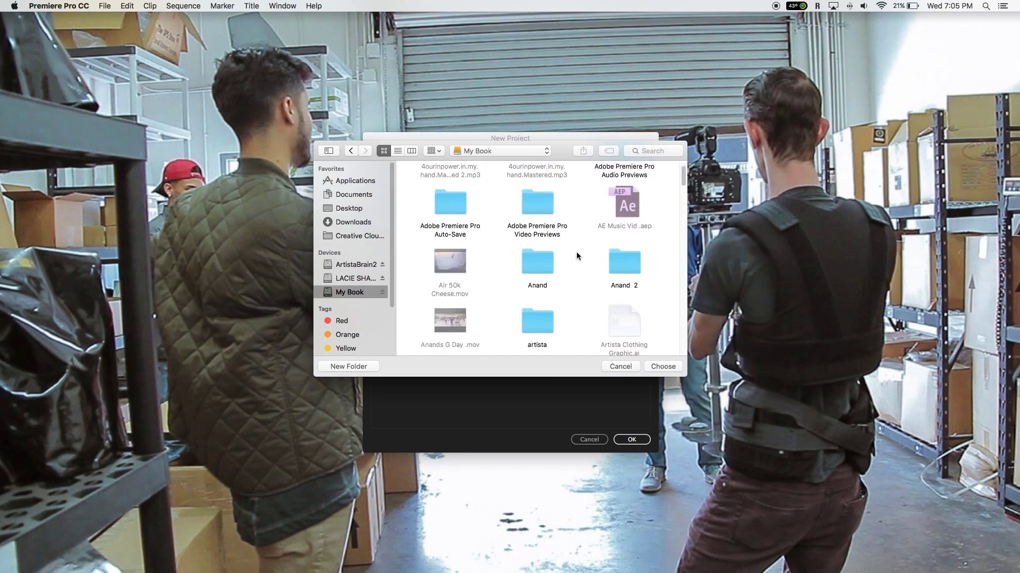
scroll(577, 254, down, 10)
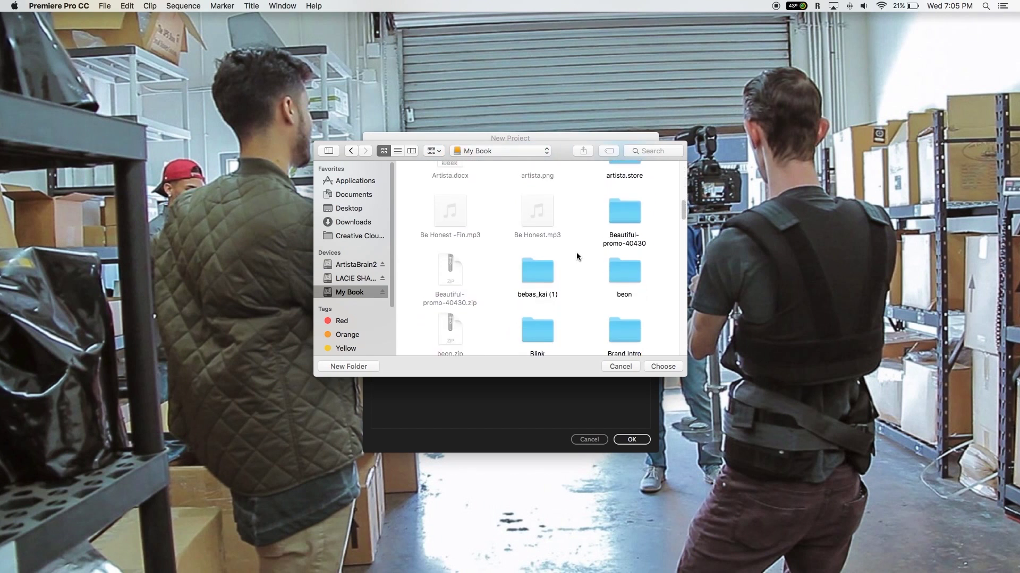
scroll(576, 257, down, 10)
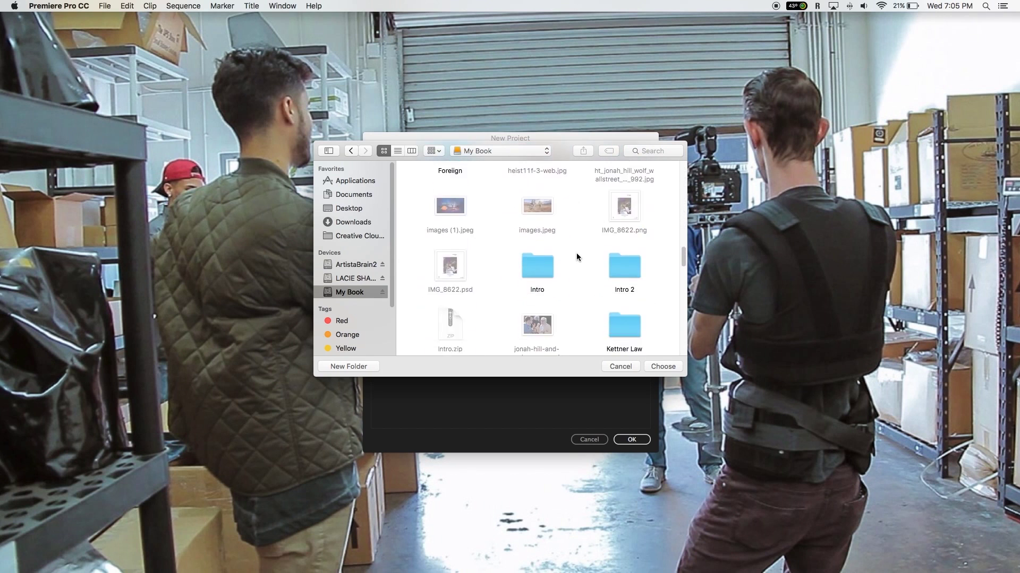
double_click(619, 217)
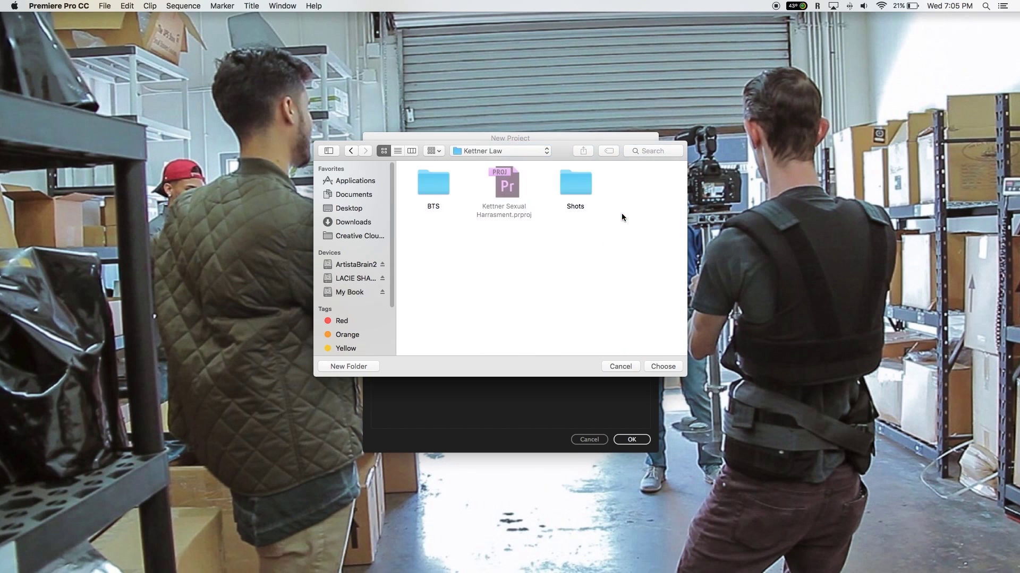
click(672, 366)
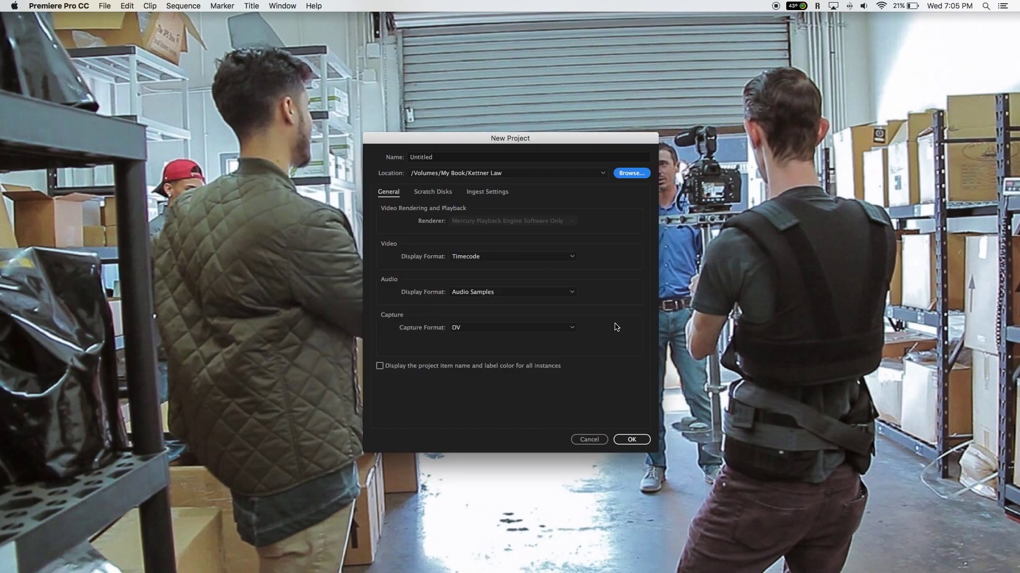
Name the project SH Commercial and create it
click(445, 158)
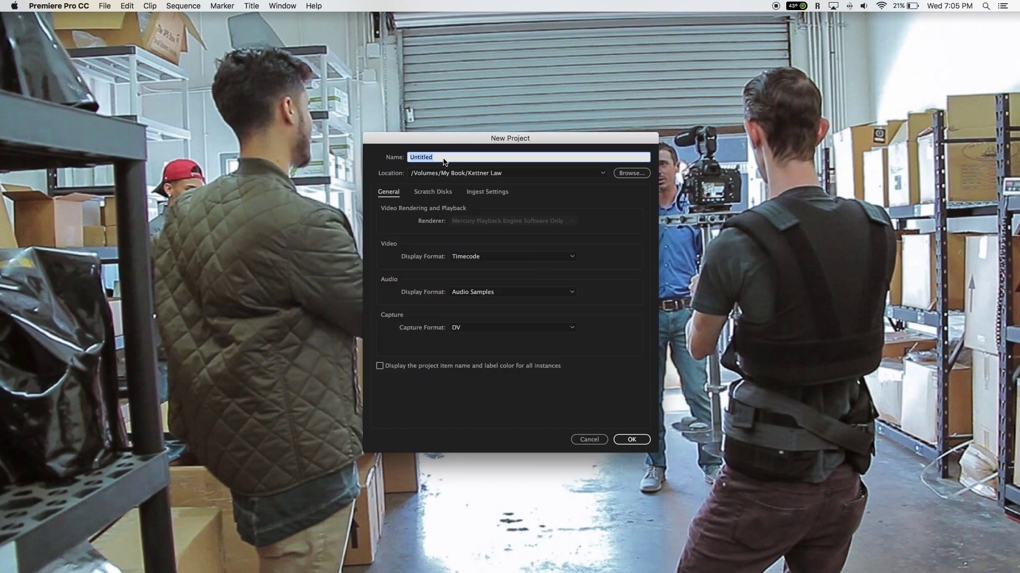
text(S)
click(631, 441)
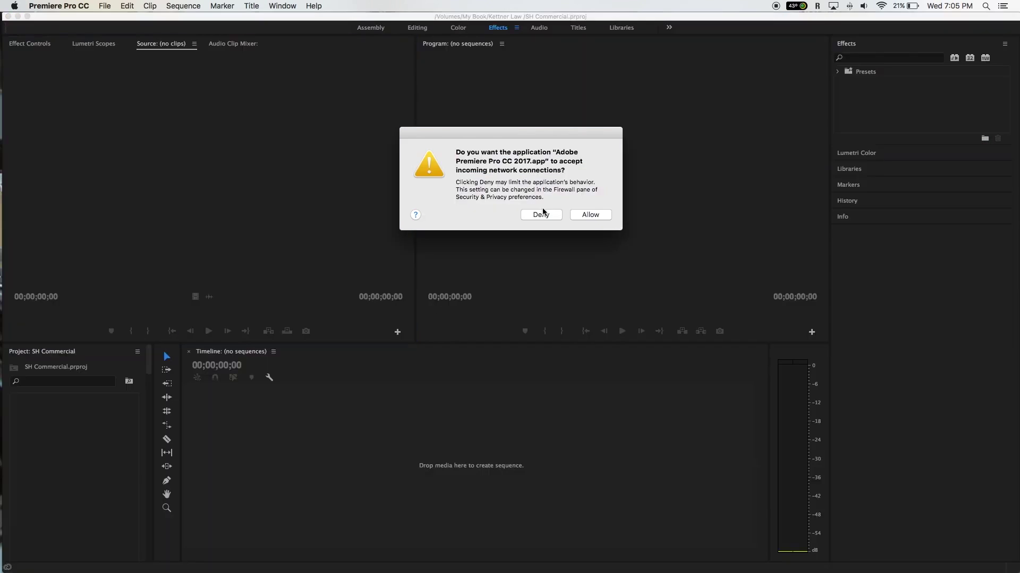
Dismiss the system request about accepting incoming network connections and return to the project workspace
click(542, 215)
click(581, 211)
click(143, 210)
click(525, 169)
click(225, 223)
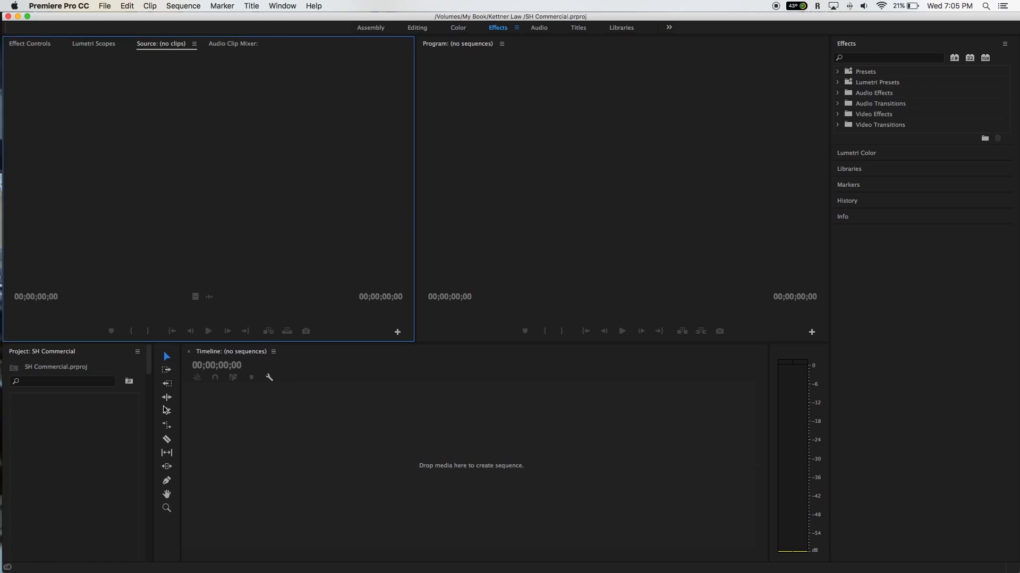
Narrow the Effects panel and audio meters, and enlarge the Program monitor at the expense of the Source monitor
double_click(71, 420)
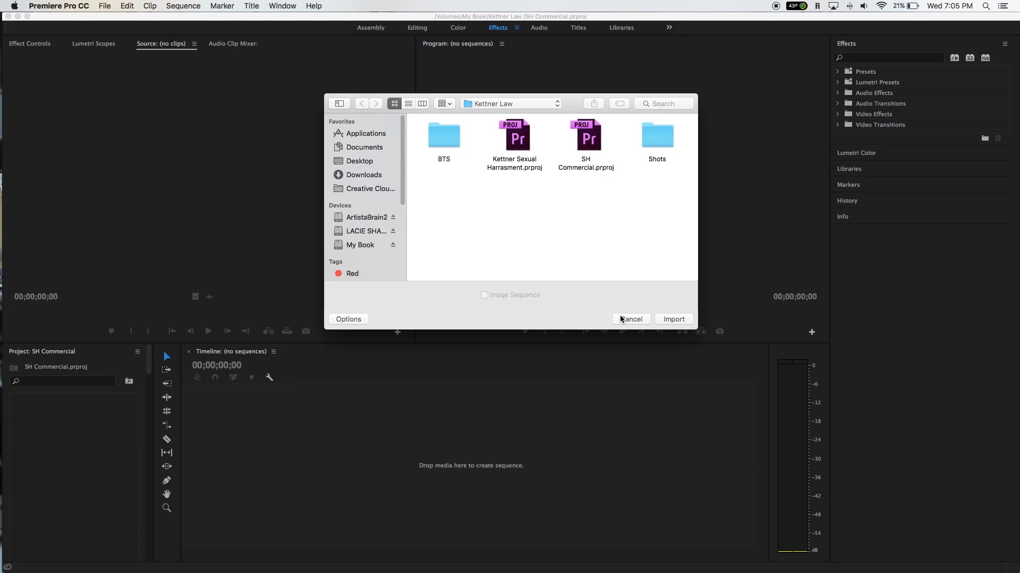
click(622, 319)
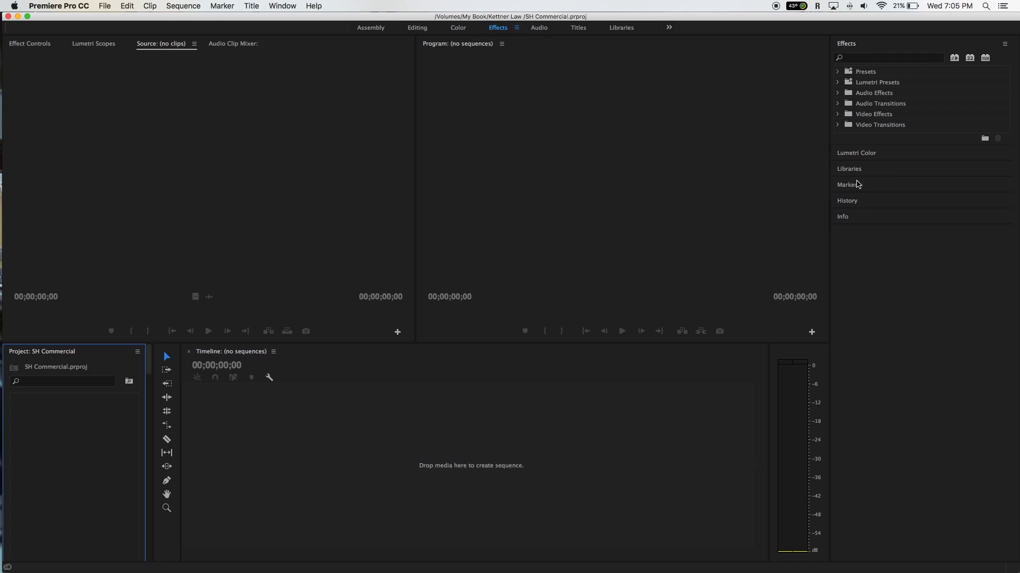
drag(830, 242, 917, 240)
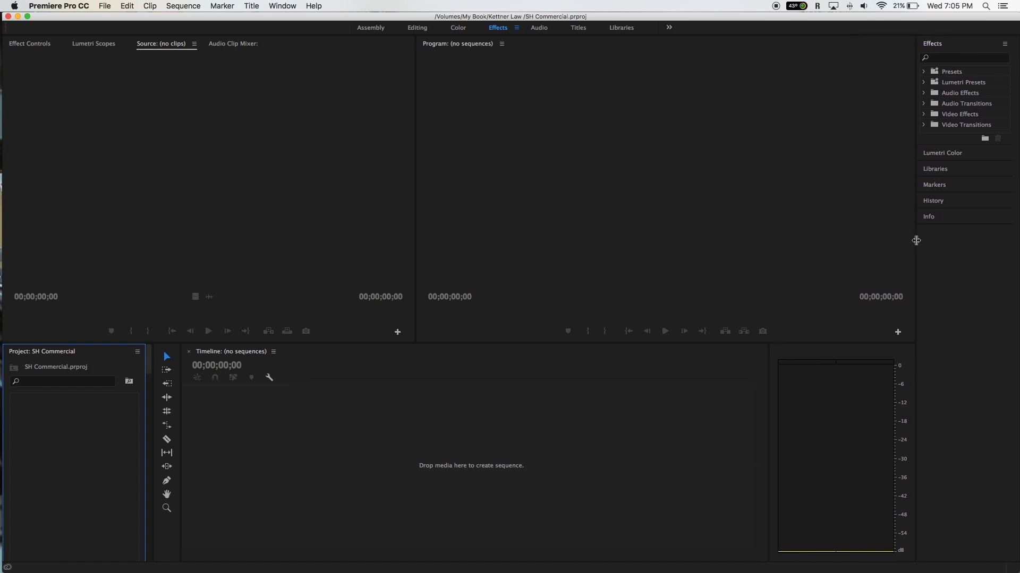
drag(768, 374, 901, 380)
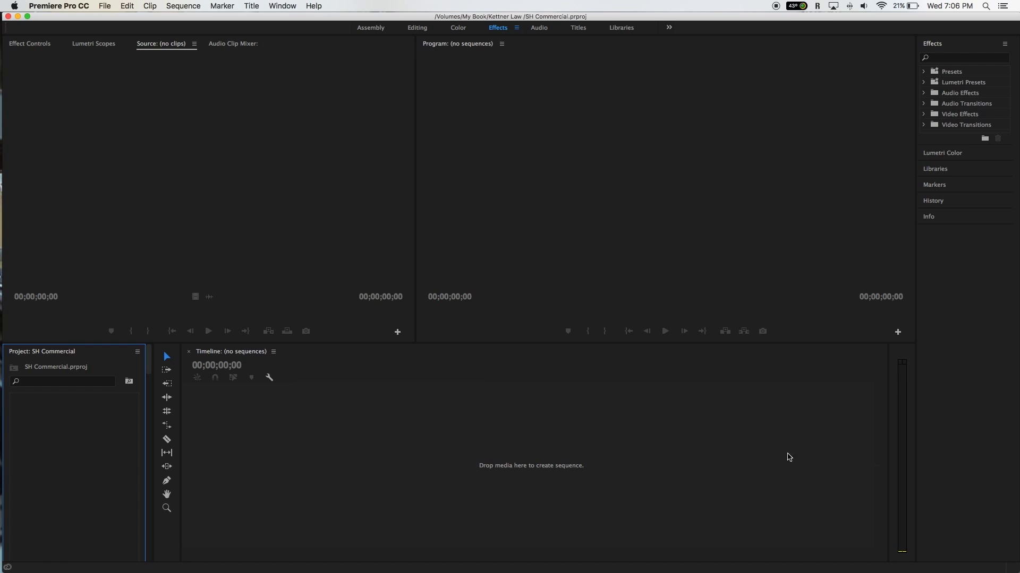
drag(415, 236, 336, 228)
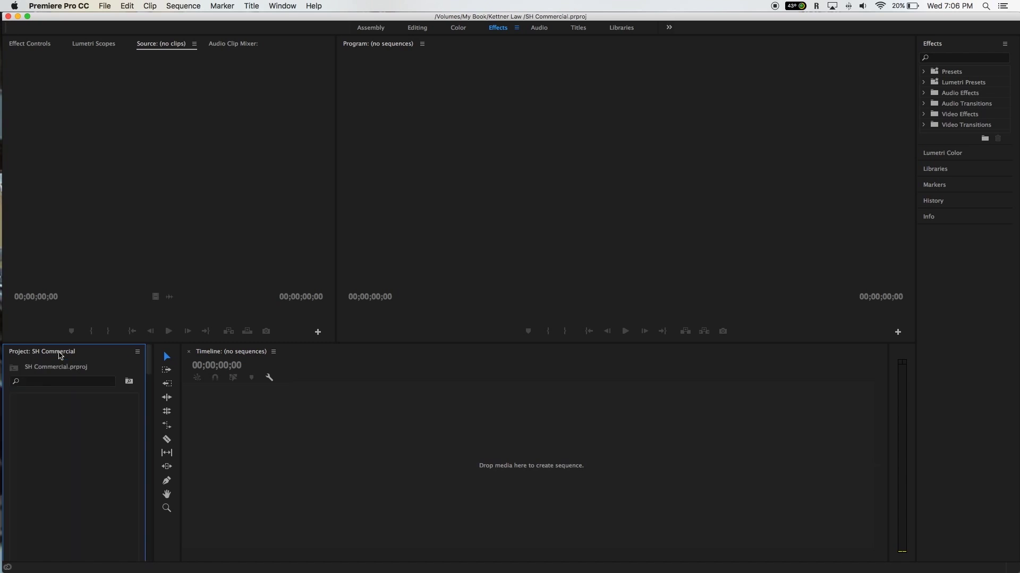
Import all the clips from the Shots folder into the project
double_click(81, 420)
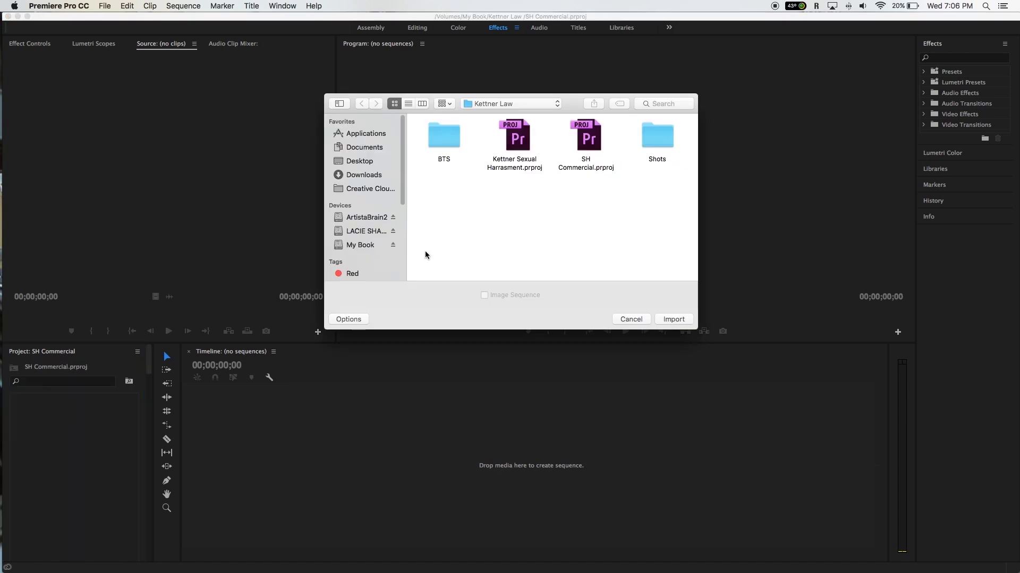
click(641, 320)
click(99, 4)
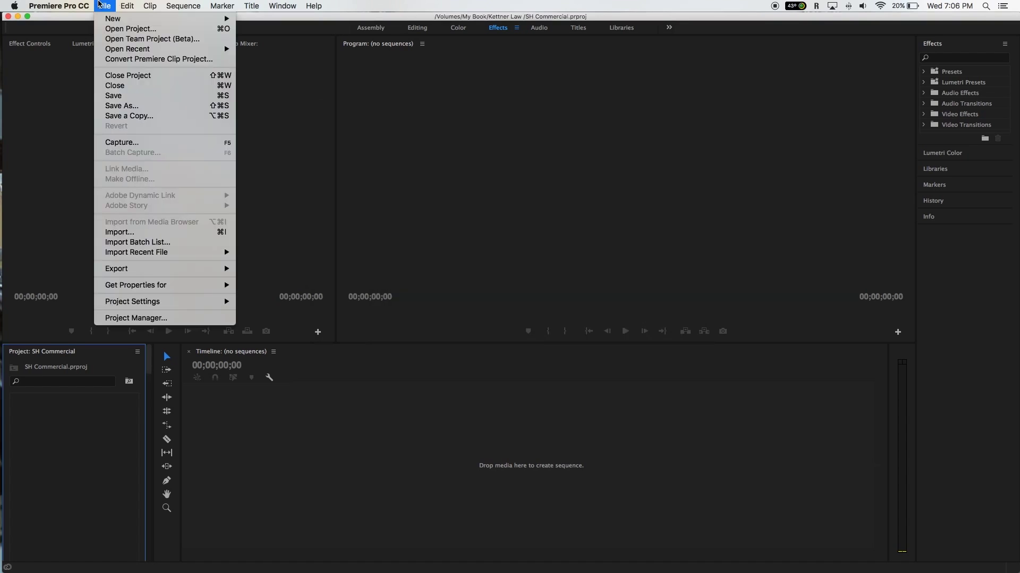
click(137, 229)
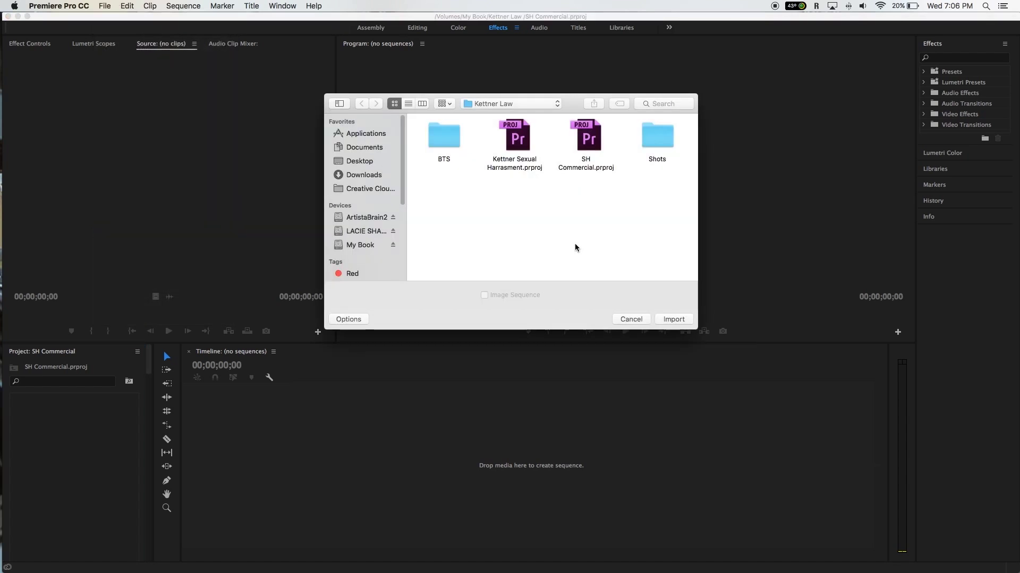
double_click(661, 137)
drag(423, 135, 680, 318)
click(679, 318)
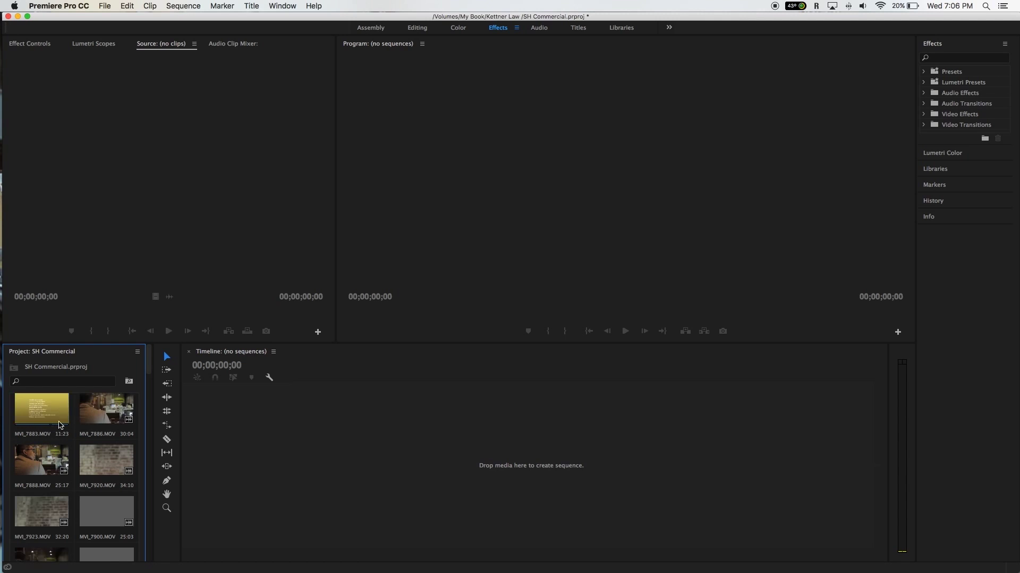
Sort the project's clip thumbnails with the List View Sort order
scroll(95, 446, down, 10)
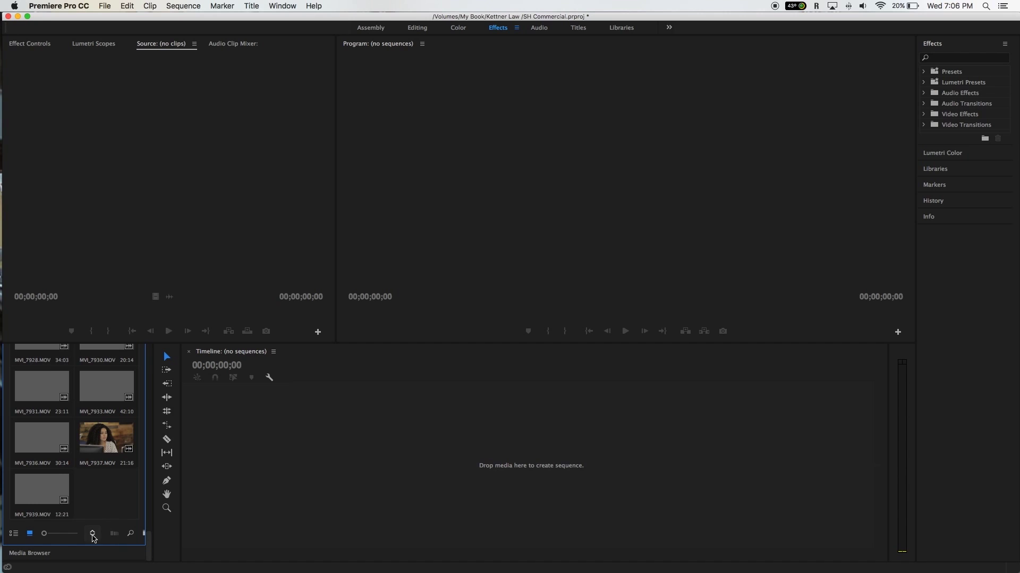
click(92, 535)
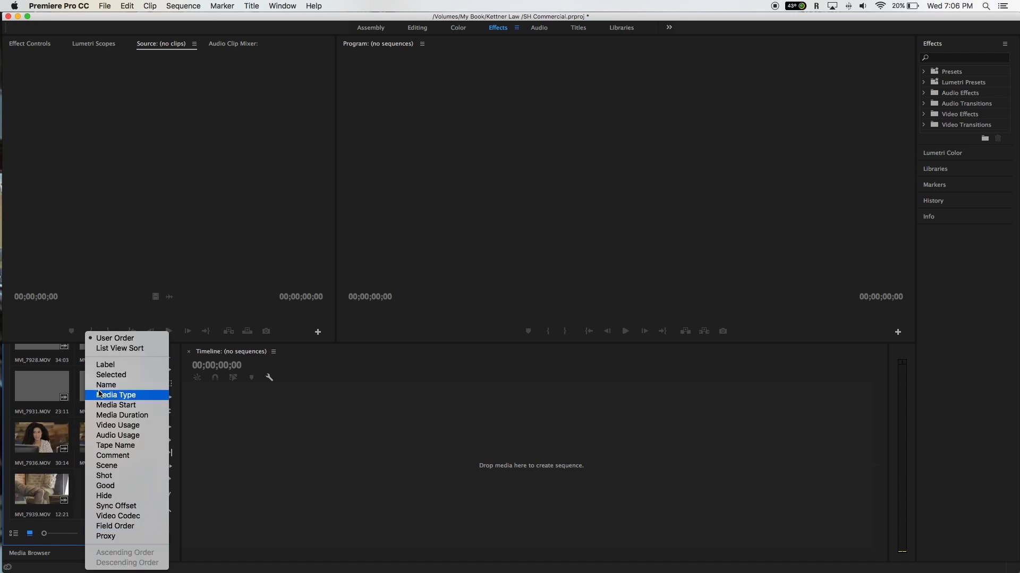
click(101, 349)
scroll(79, 429, up, 8)
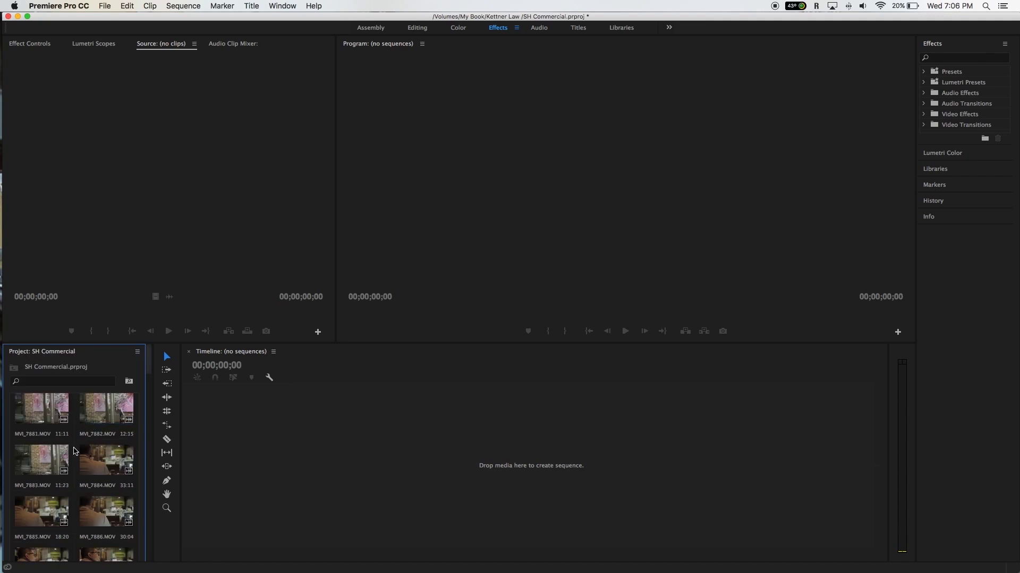
Open MVI_7881.MOV and MVI_7882.MOV in the Source monitor, and return to the first frame of MVI_7881.MOV
double_click(42, 406)
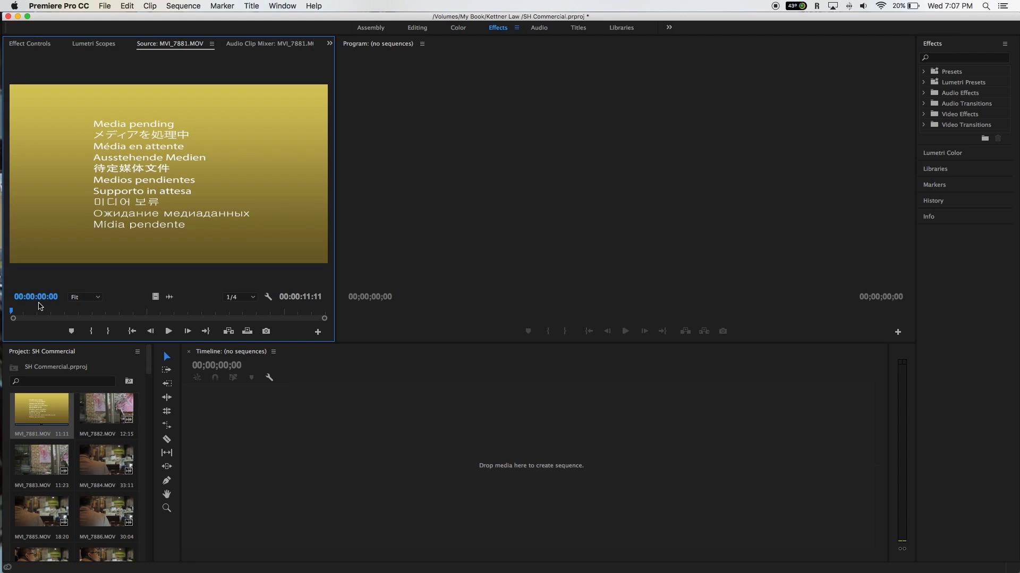
click(44, 354)
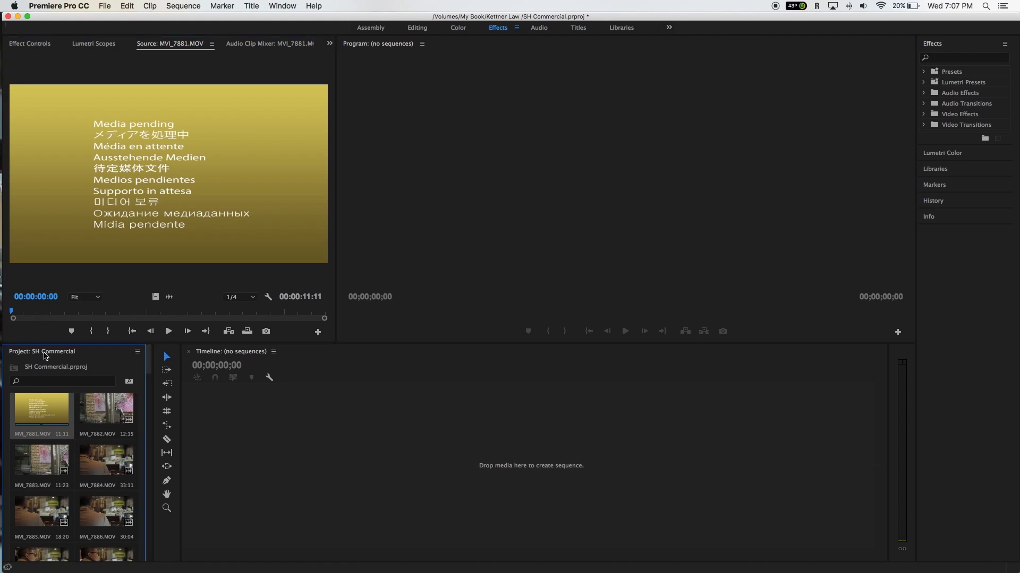
double_click(98, 412)
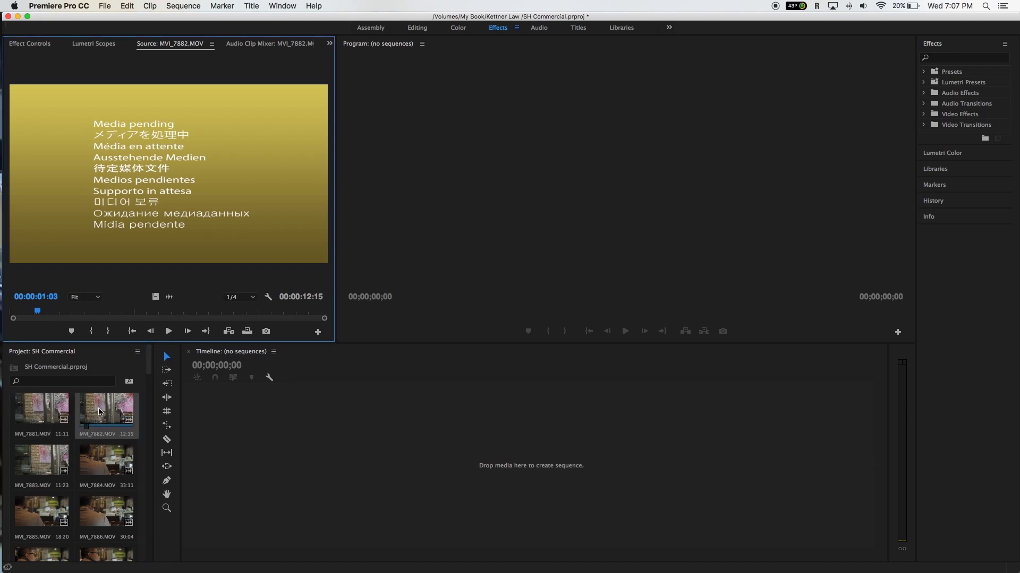
double_click(50, 410)
drag(53, 313, 1, 311)
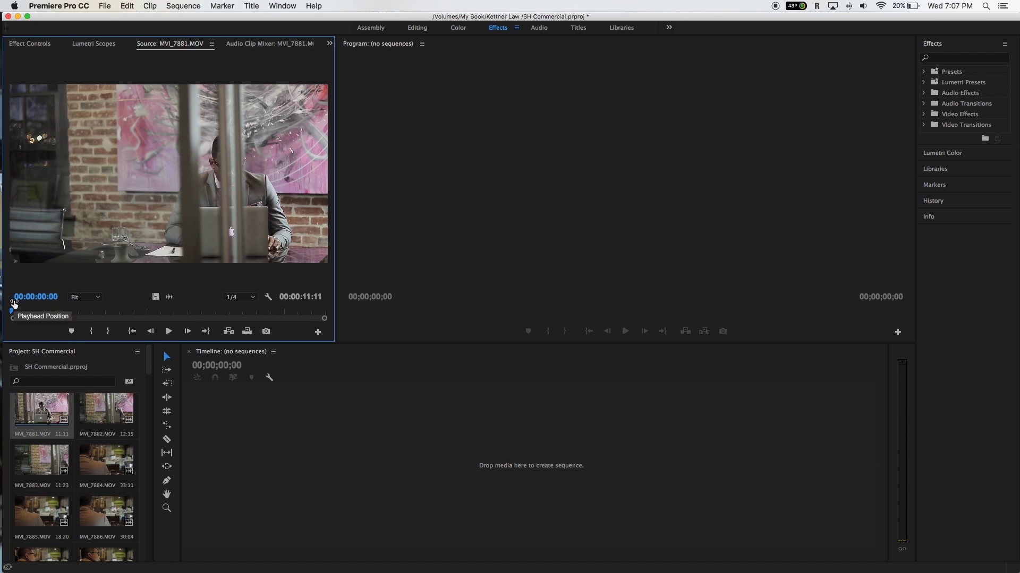
Preview MVI_7881.MOV in the Source monitor by scrubbing from its beginning to 00:00:09:00
click(44, 408)
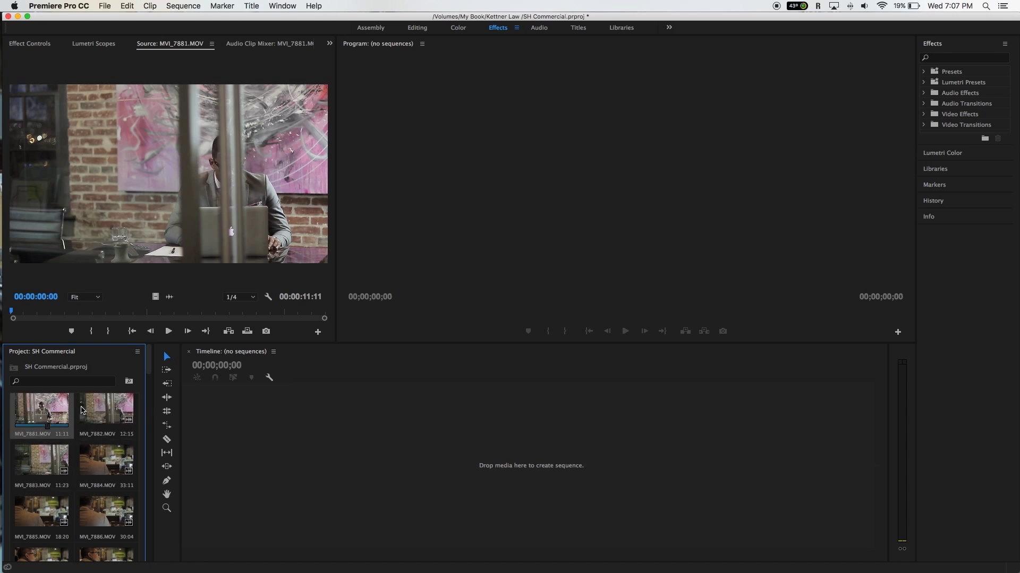
double_click(39, 409)
drag(25, 317, 258, 315)
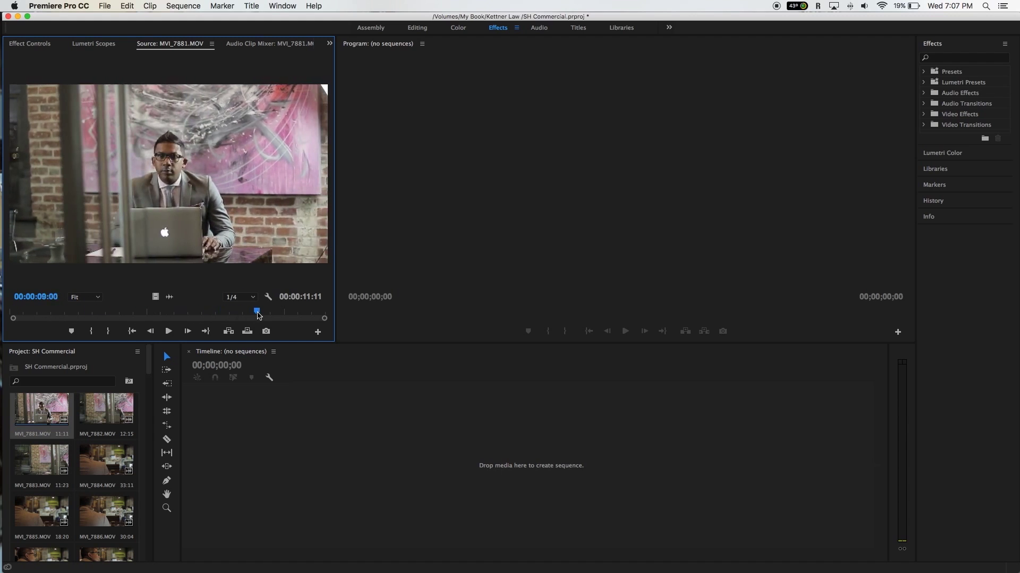
Preview MVI_7882.MOV in the Source monitor by scrubbing through it from its beginning
double_click(107, 416)
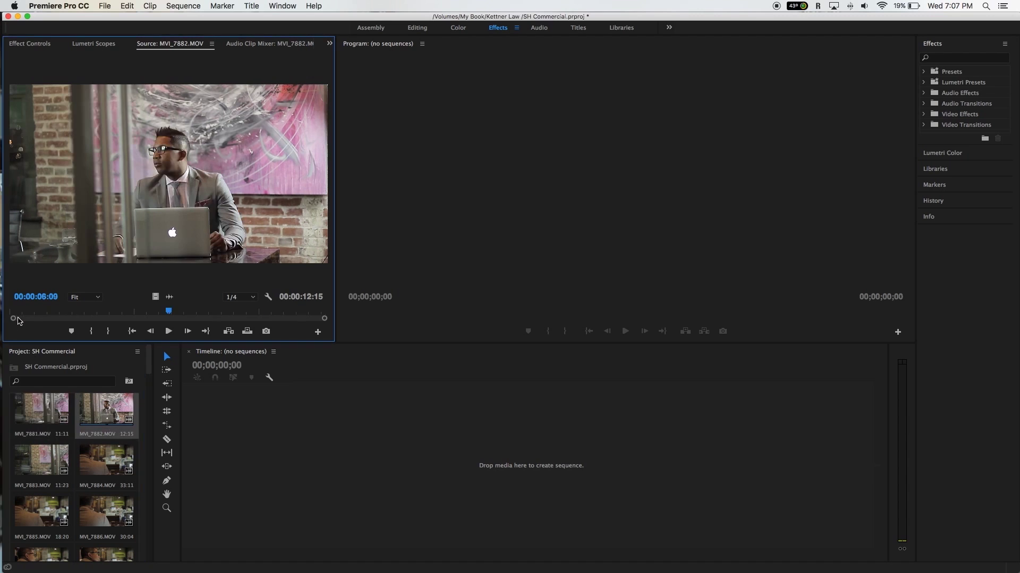
key(Home)
drag(13, 312, 215, 312)
Open MVI_7883.MOV in the Source monitor and mark its range from In 00:00:02:11 to Out 00:00:09:20
double_click(66, 460)
drag(27, 312, 76, 312)
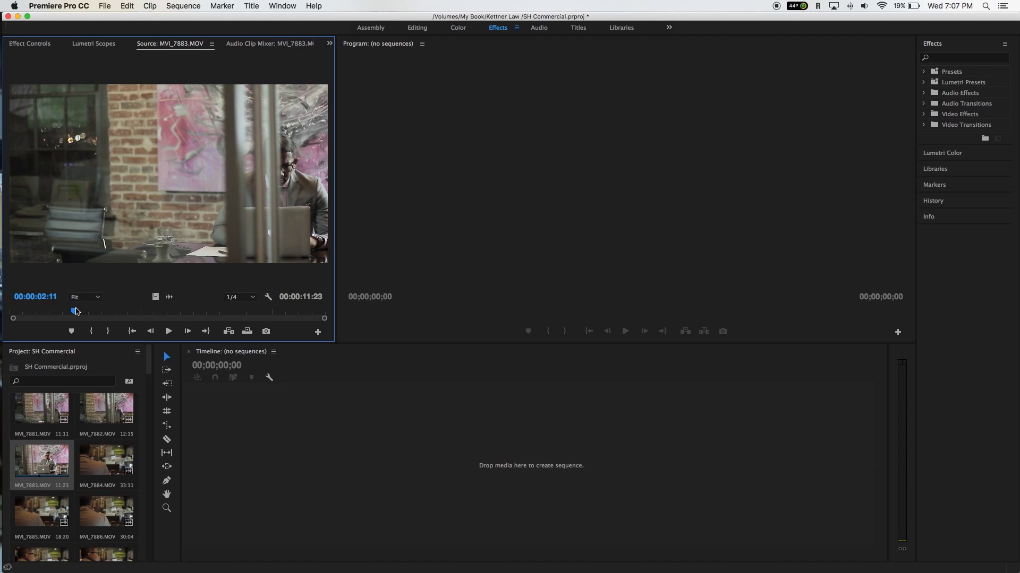
key(i)
key(space)
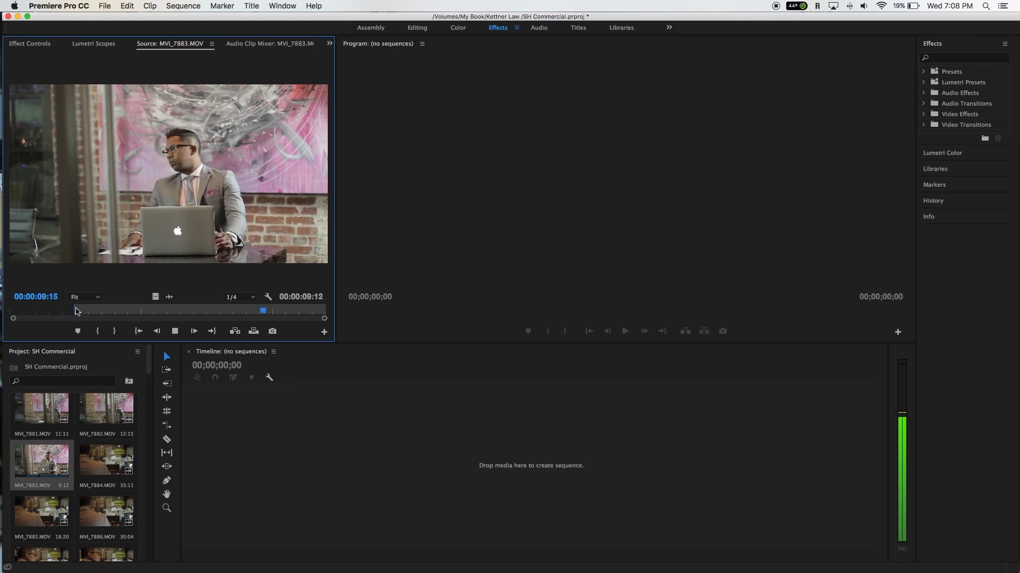
key(space)
key(o)
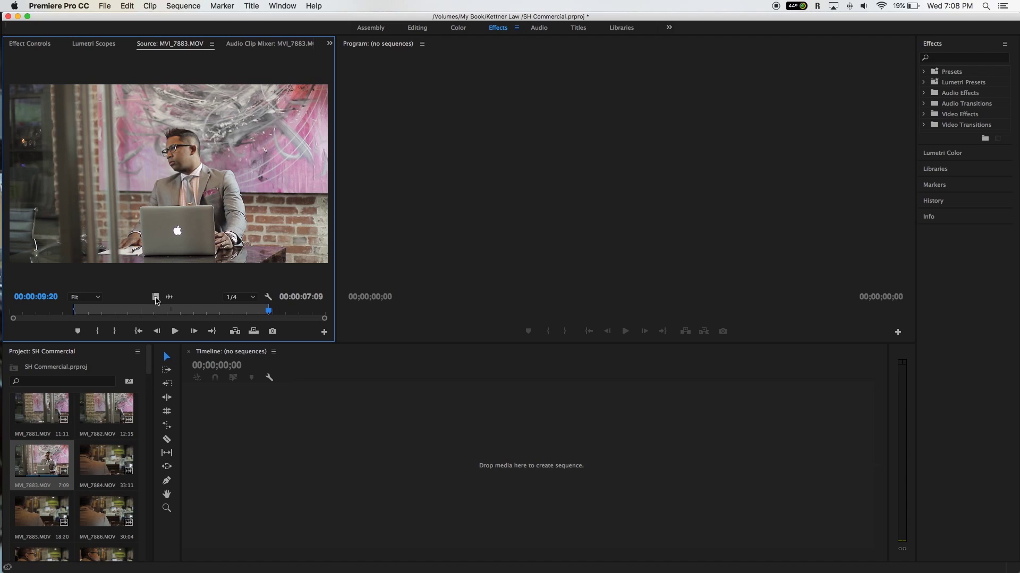
Create a sequence from only the video of the marked MVI_7883.MOV range, and delete the clip from its timeline
drag(357, 453, 357, 452)
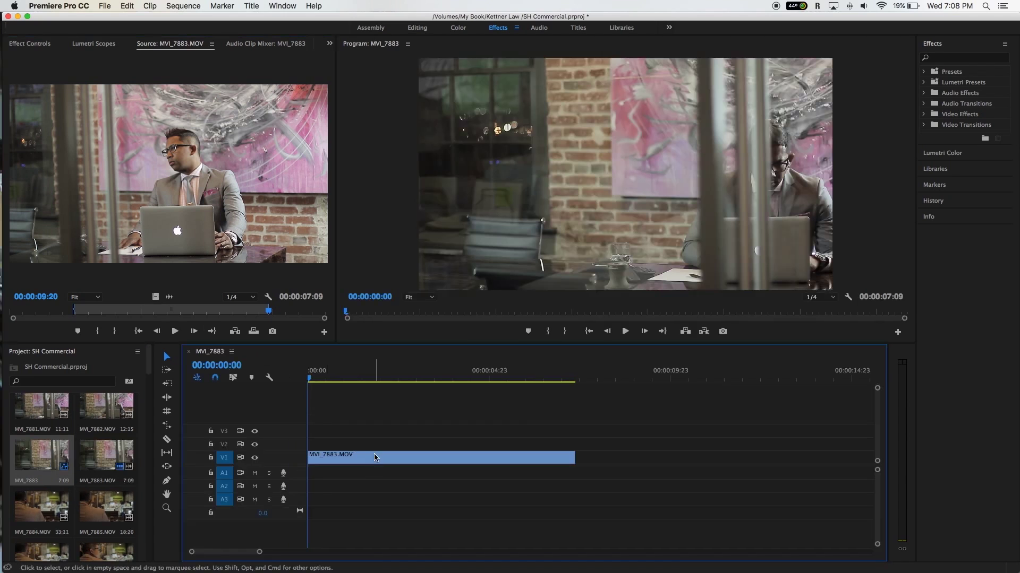
click(379, 461)
key(Delete)
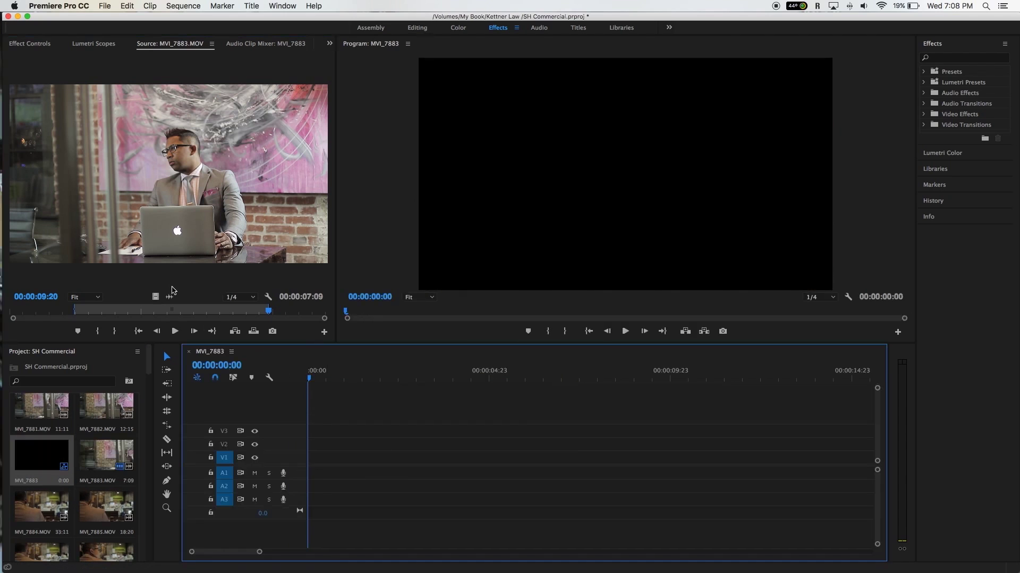
Re-mark MVI_7883.MOV in the Source monitor with In at 00:00:02:17 and Out at 00:00:09:09
click(48, 458)
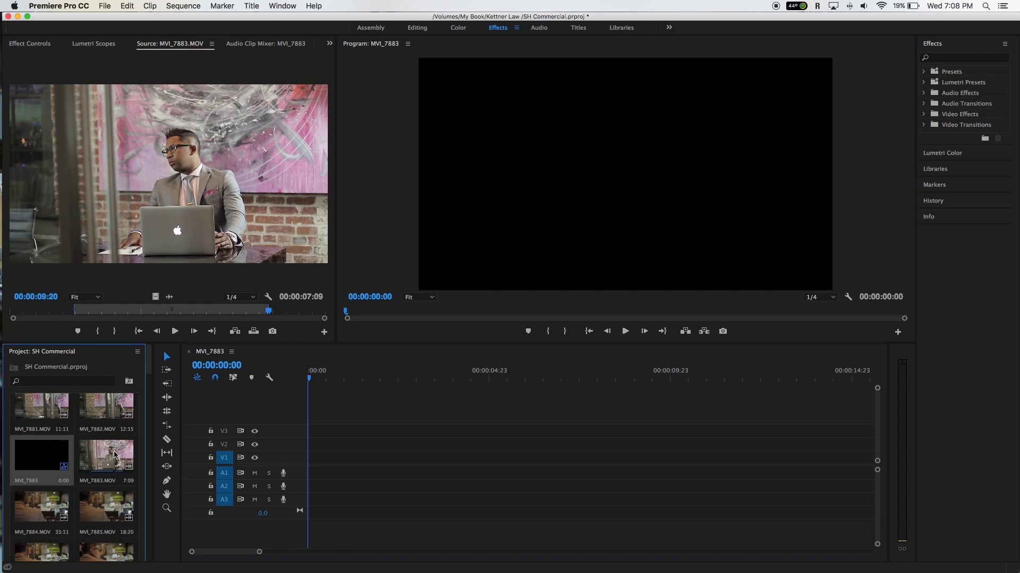
drag(56, 314, 80, 311)
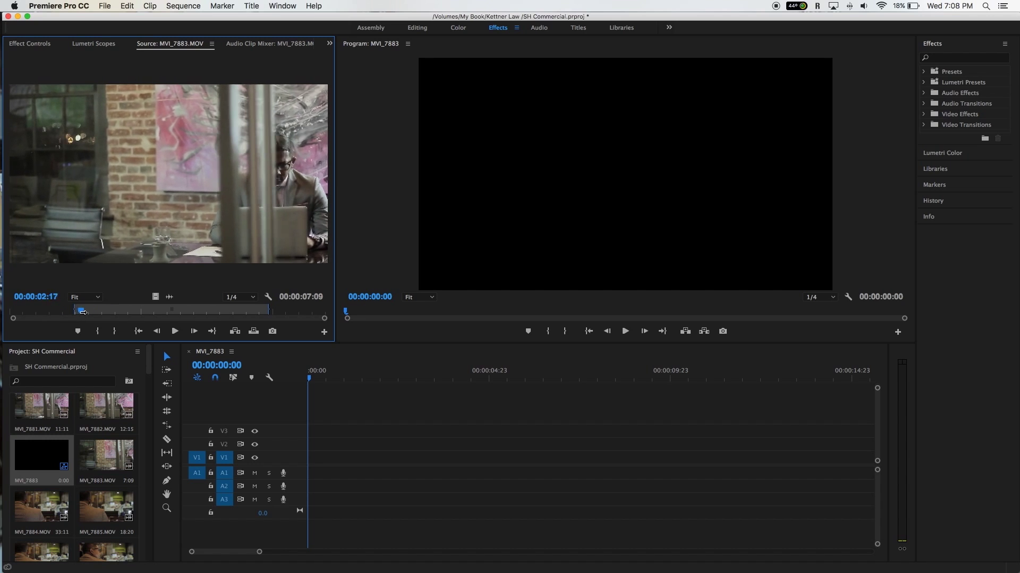
key(i)
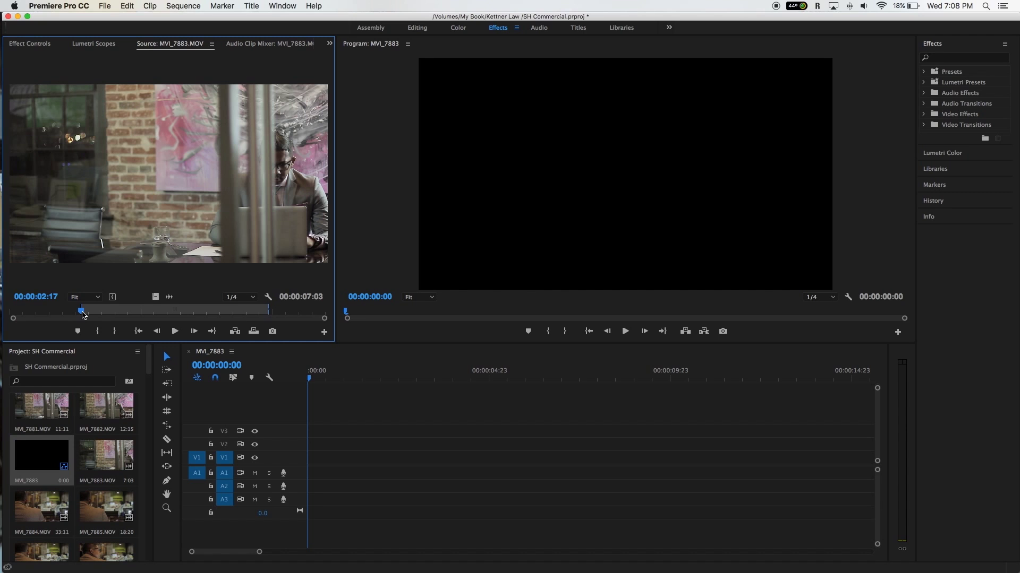
drag(82, 313, 256, 311)
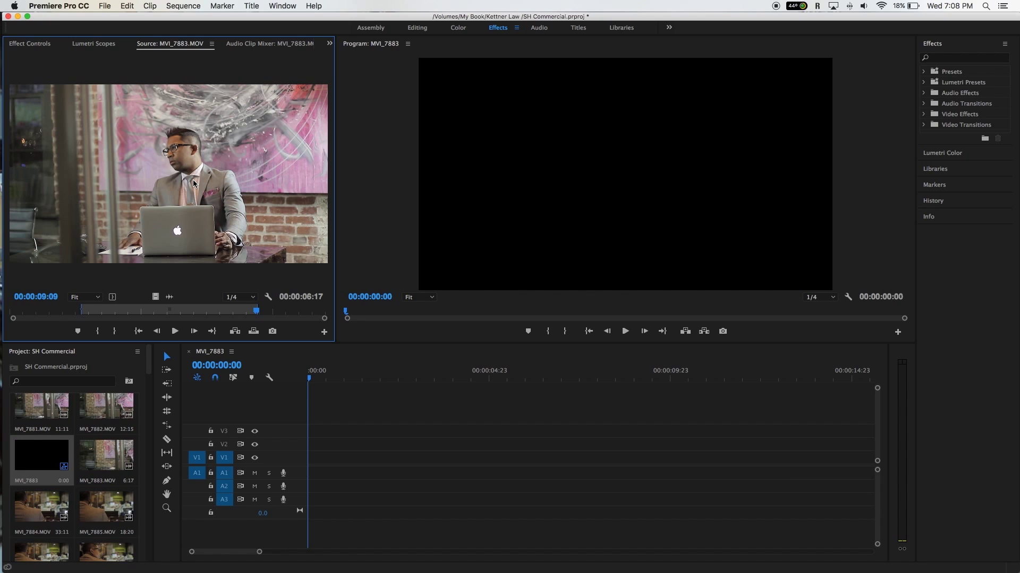
Try placing MVI_7883.MOV with its audio at the sequence start, and clear both its audio and video from the timeline
drag(266, 264, 307, 465)
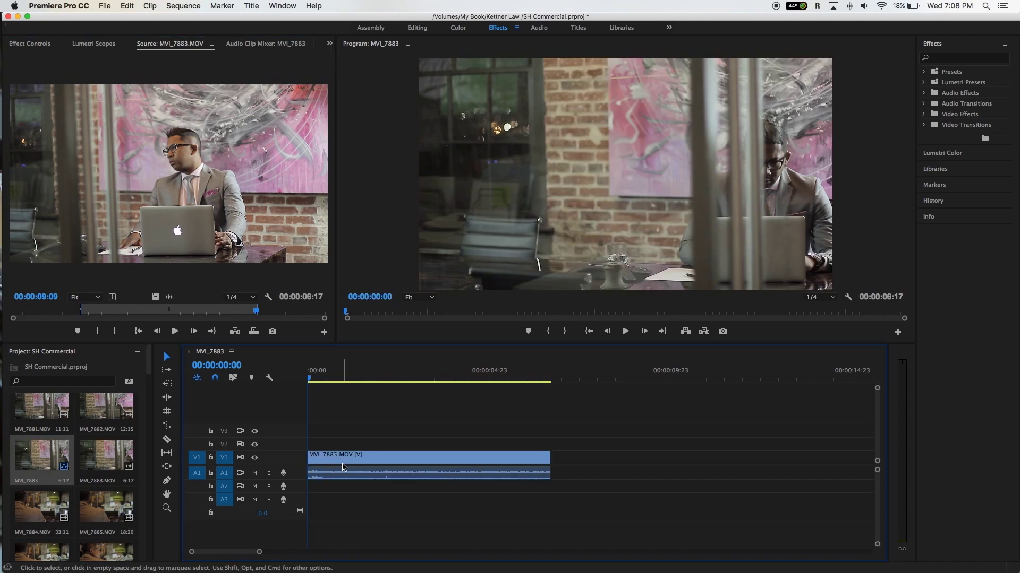
key(space)
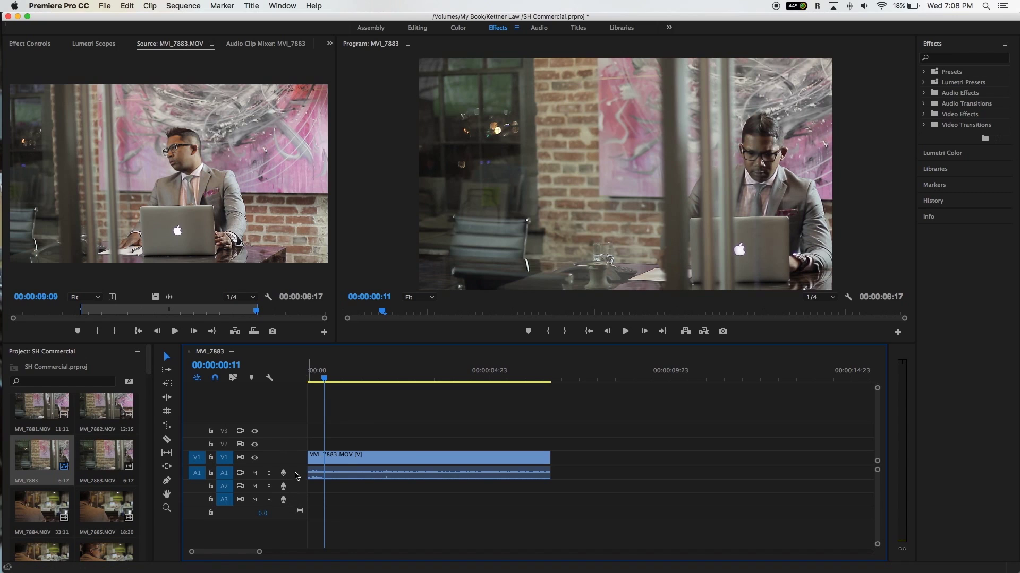
alt+click(349, 475)
key(Delete)
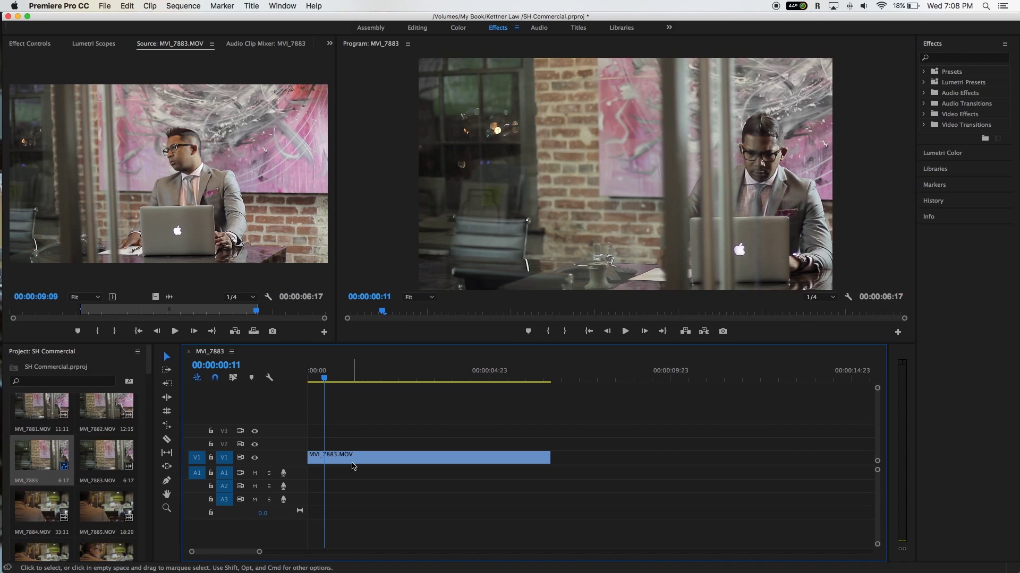
click(349, 455)
key(Delete)
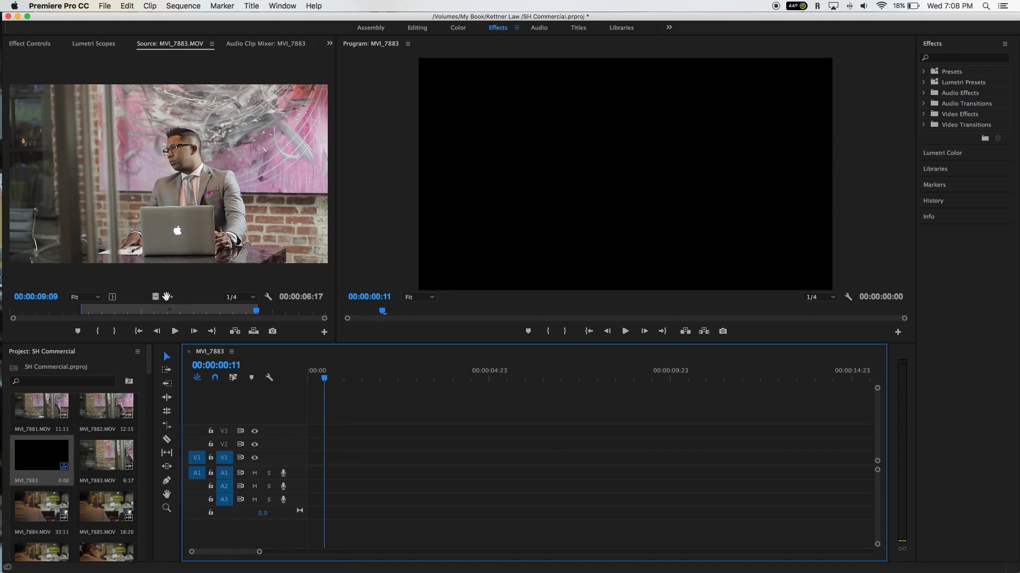
Place only the video of MVI_7883.MOV at the start of V1 and trim its end to 00:00:06:15
drag(155, 296, 307, 455)
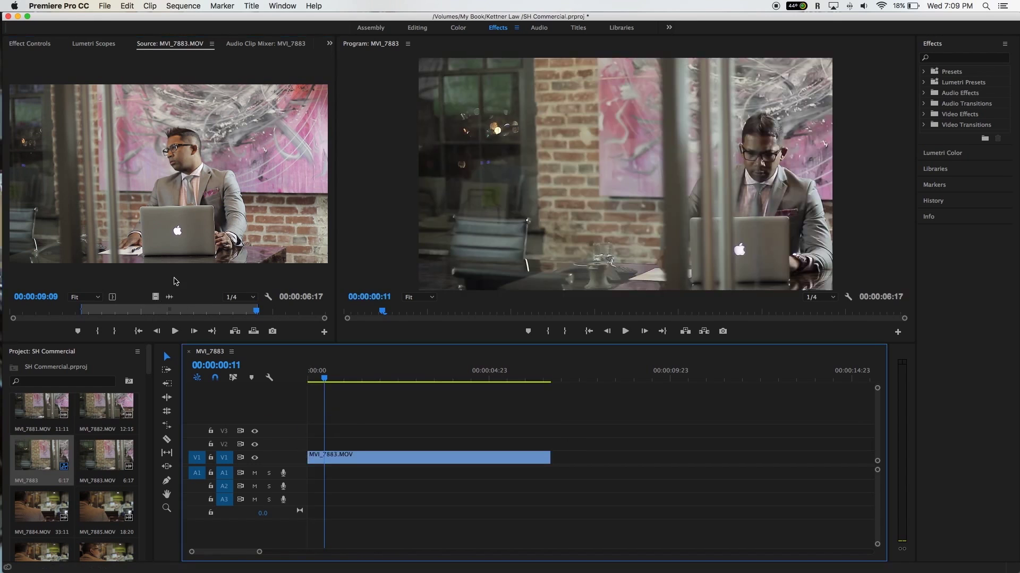
drag(169, 297, 340, 475)
key(Home)
key(space)
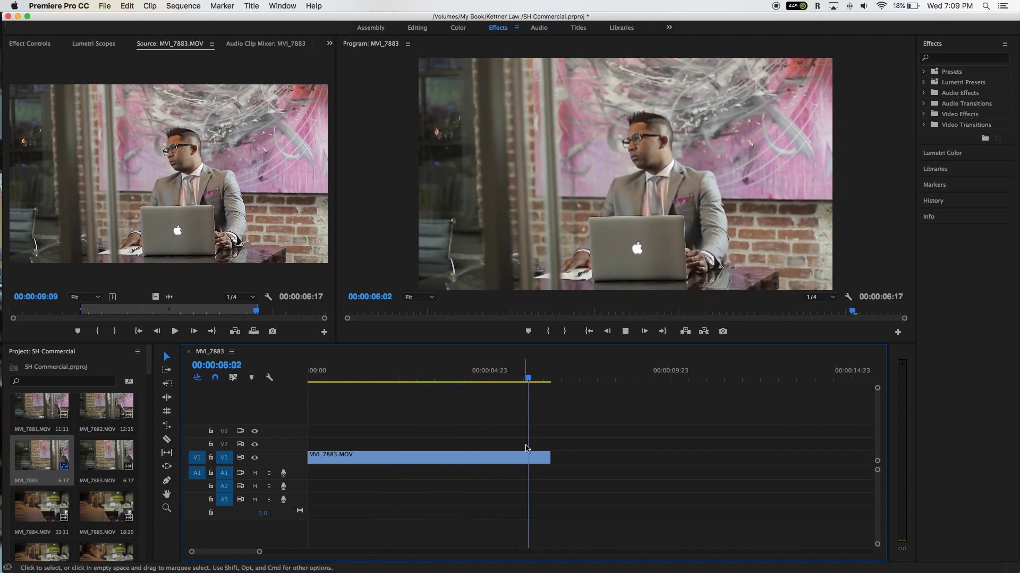
drag(552, 458, 548, 459)
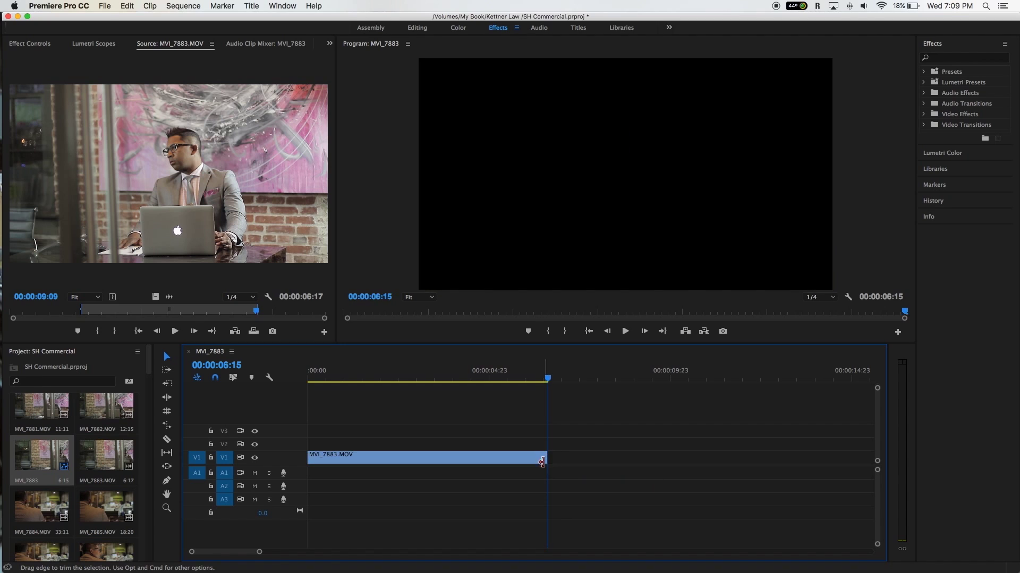
key(Home)
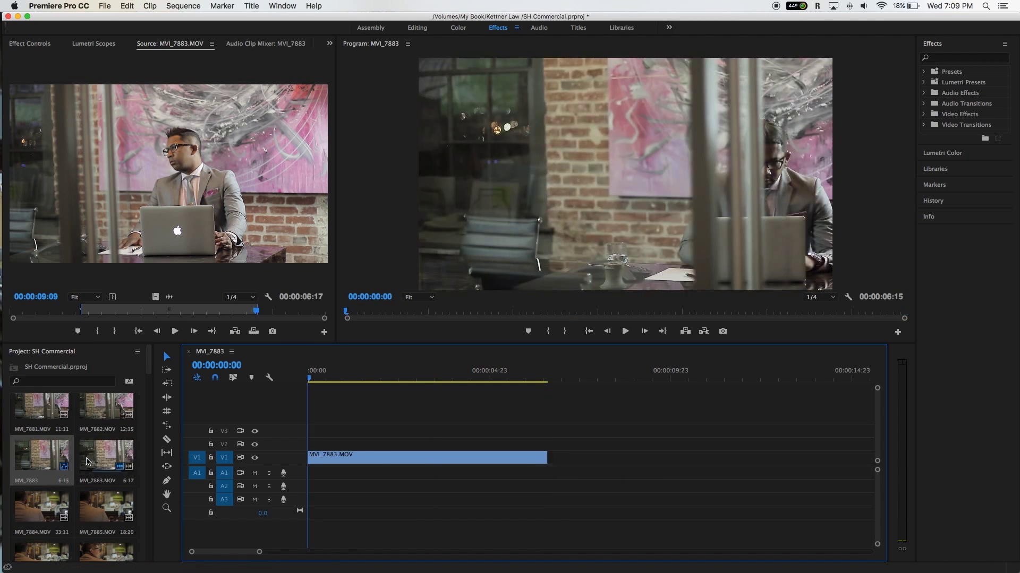
Play MVI_7884.MOV and the opening seconds of MVI_7885.MOV in the Source monitor
scroll(45, 443, down, 2)
double_click(40, 425)
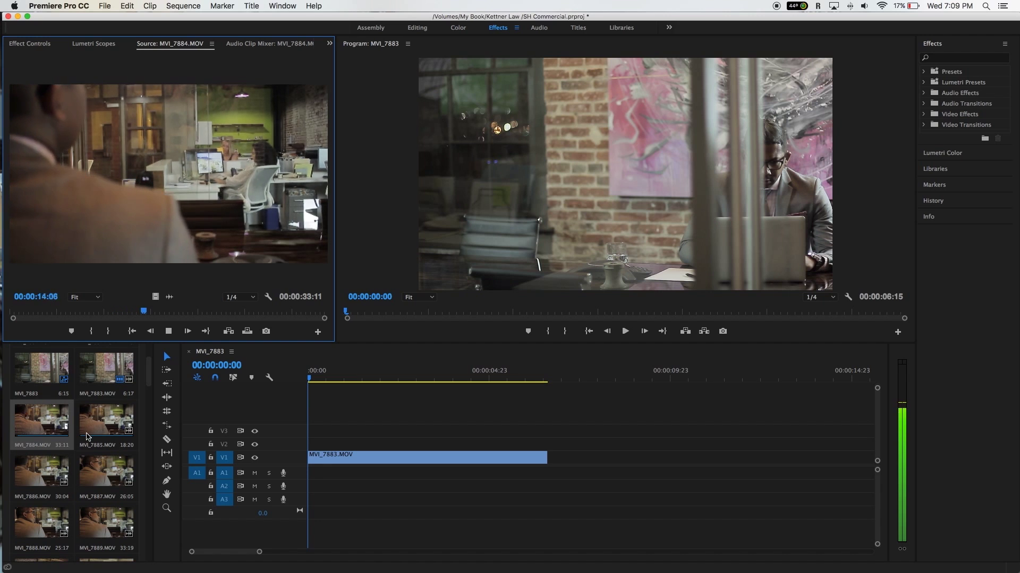
key(space)
double_click(88, 428)
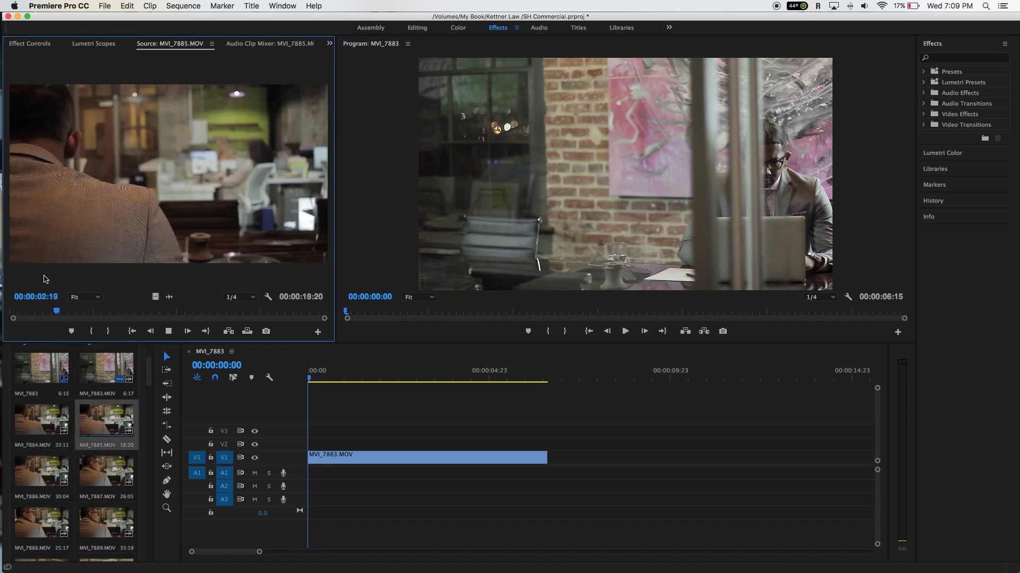
key(space)
Review the final second of the MVI_7883.MOV clip in the timeline, and scrub through MVI_7885.MOV in the Source monitor
click(537, 377)
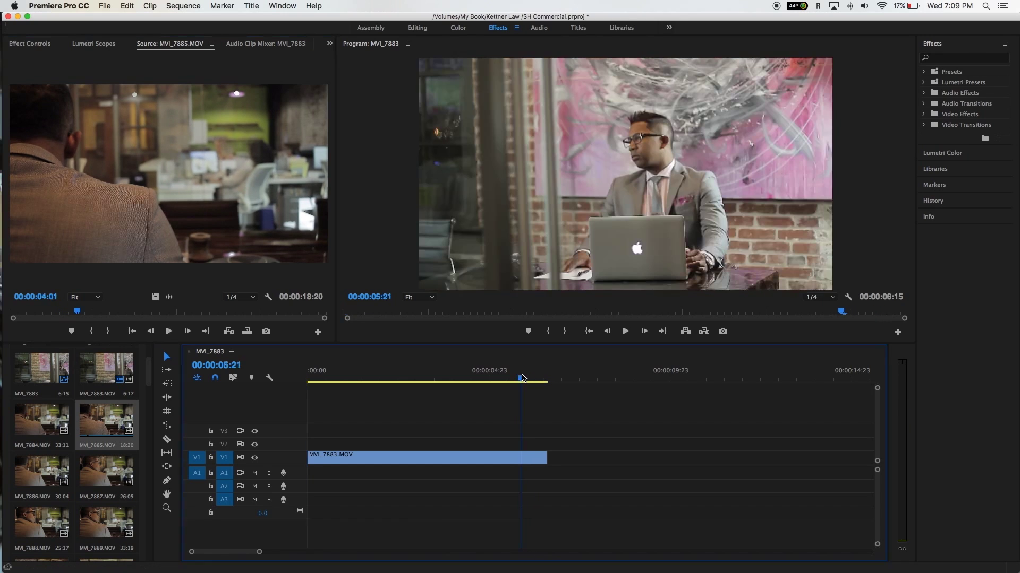
drag(521, 380, 543, 378)
click(35, 313)
drag(41, 314, 309, 312)
Preview MVI_7886.MOV and MVI_7887.MOV by scrubbing through each in the Source monitor
double_click(23, 472)
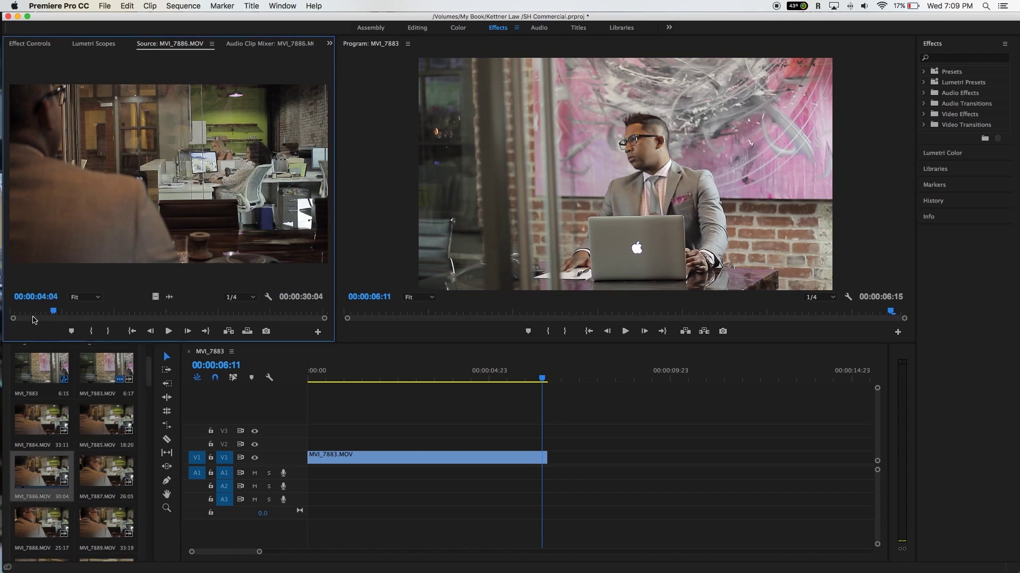
drag(46, 311, 319, 310)
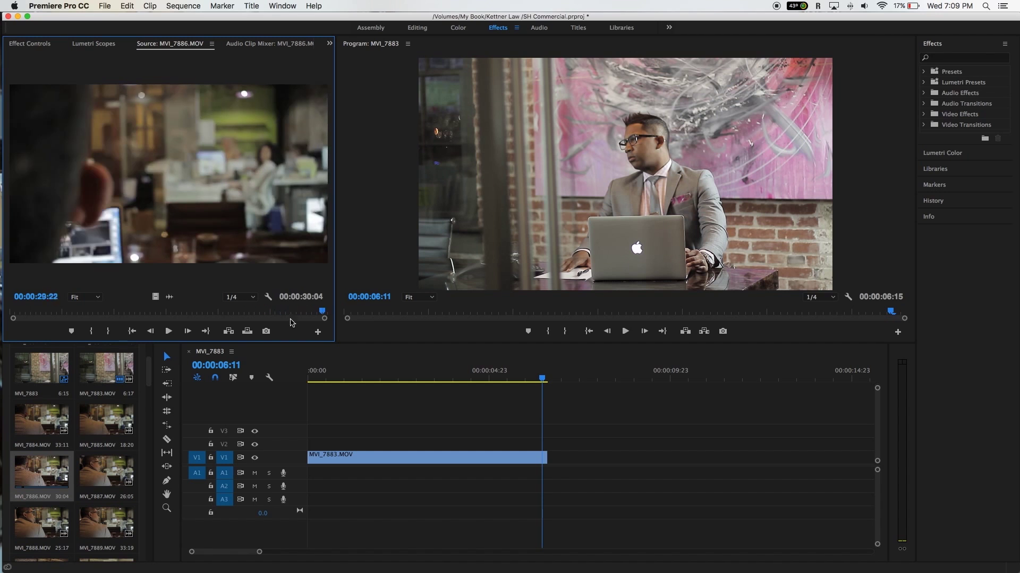
double_click(91, 477)
drag(29, 319, 303, 315)
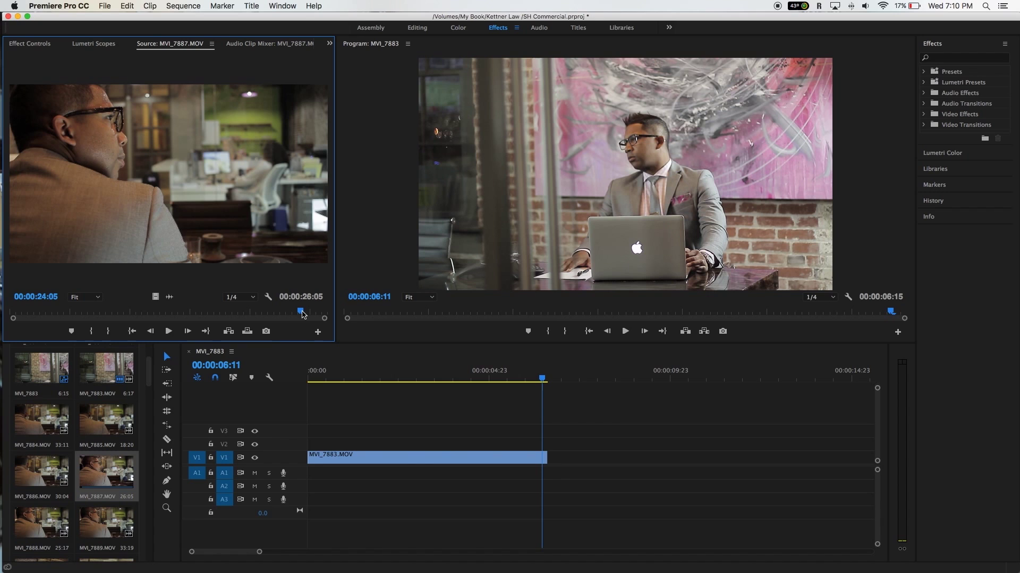
Review MVI_7888.MOV in the Source monitor and mark a 00:00:03:18 range with Out at 00:00:20:17
double_click(33, 521)
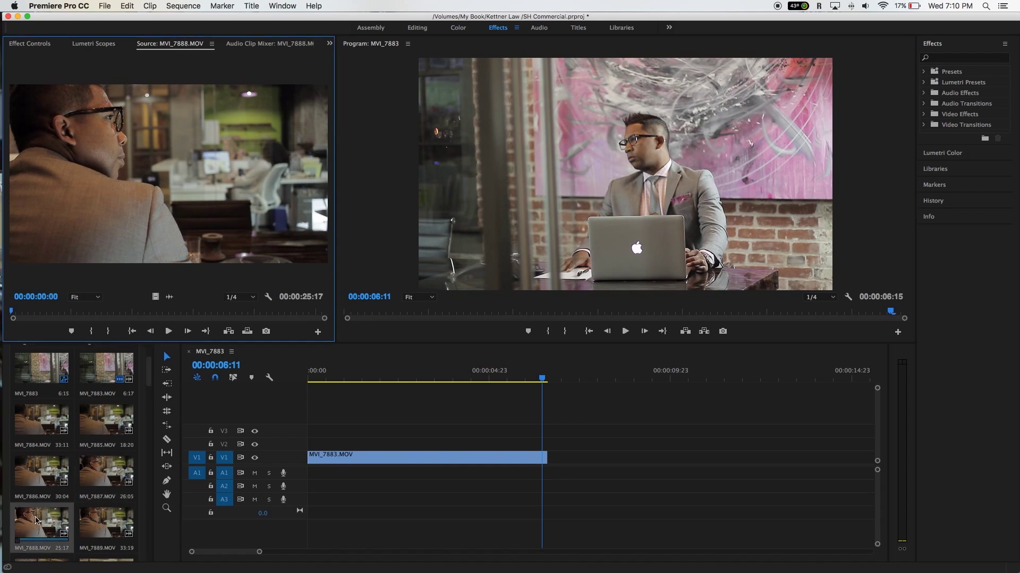
click(18, 309)
drag(44, 308, 162, 309)
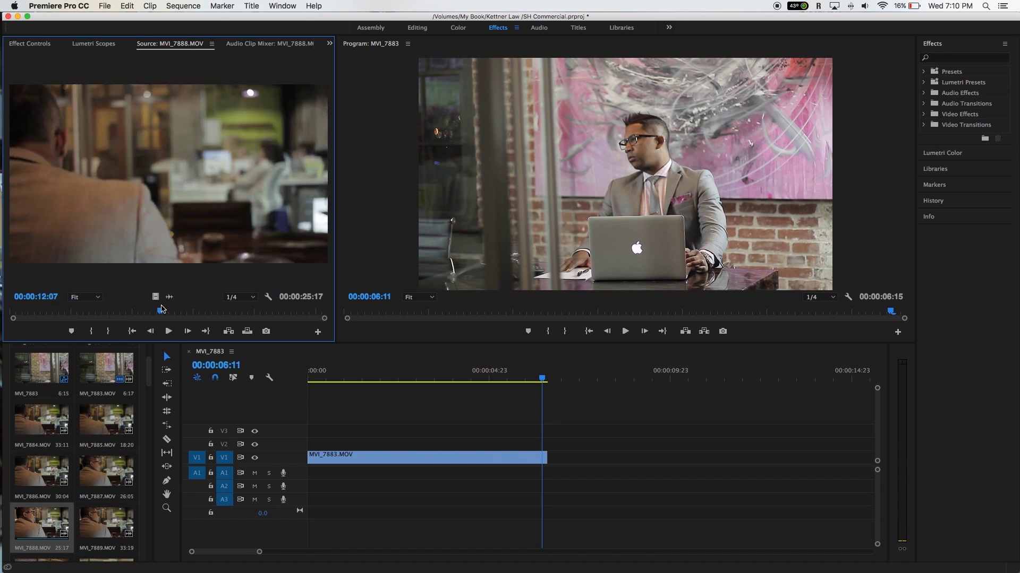
key(space)
key(i)
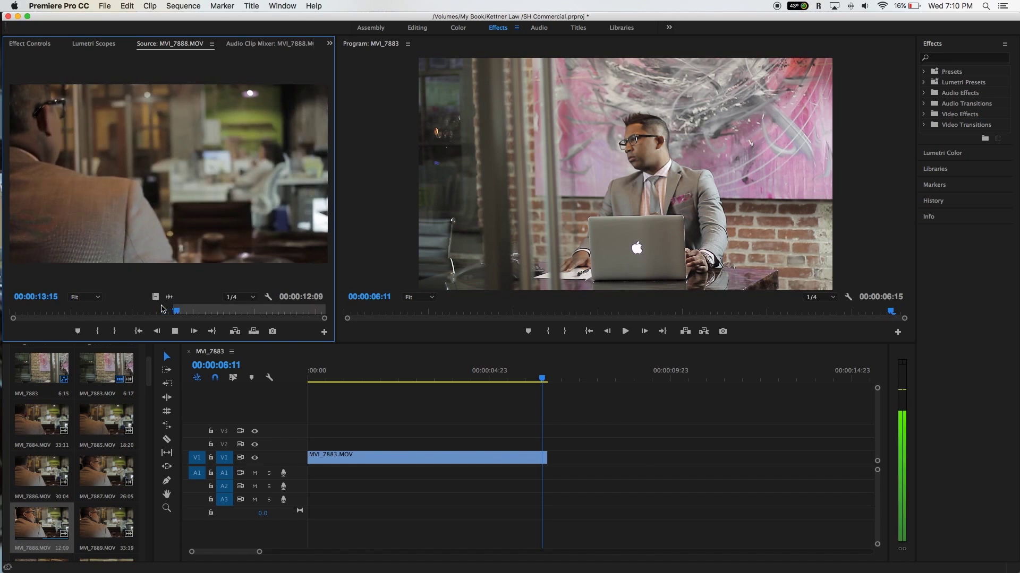
key(i)
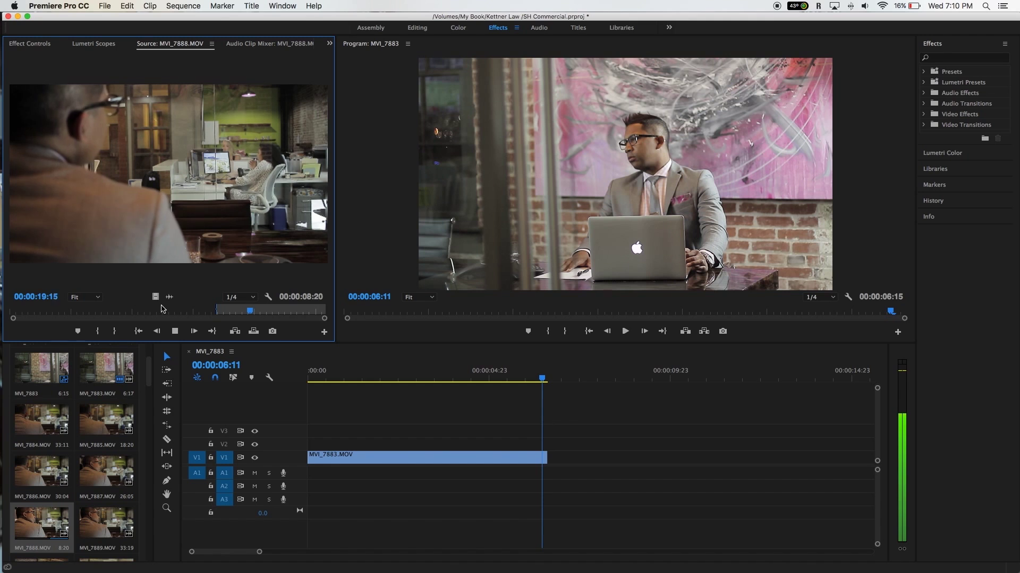
key(space)
key(o)
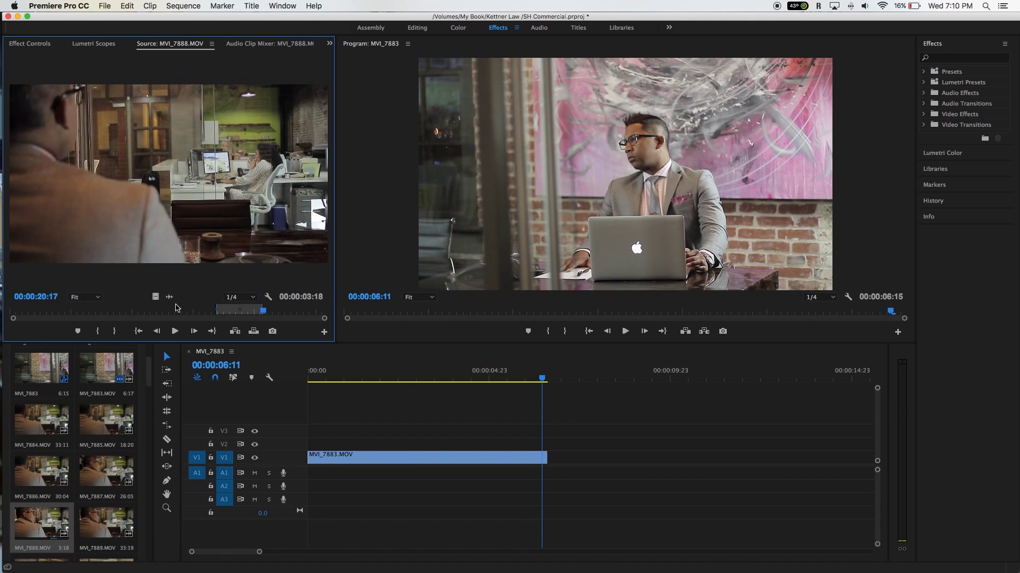
Place only the video of the marked MVI_7888.MOV range on V2, directly after the MVI_7883.MOV clip
drag(158, 296, 552, 450)
scroll(531, 425, right, 2)
key(space)
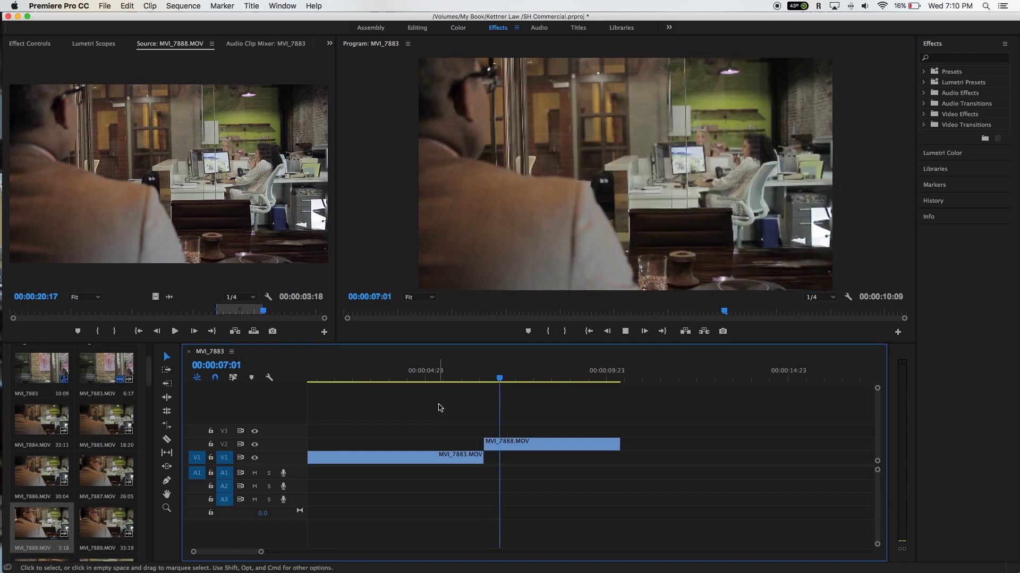
Shorten the end of MVI_7883.MOV and move MVI_7888.MOV back against it, for a sequence length of about 00:00:09:12
click(416, 379)
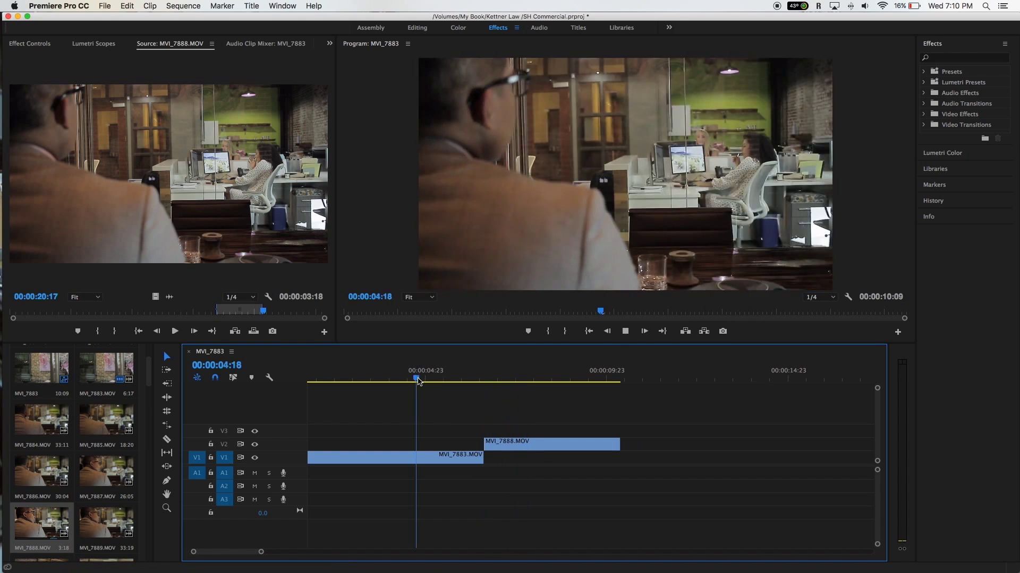
key(space)
drag(482, 457, 453, 458)
drag(502, 445, 469, 445)
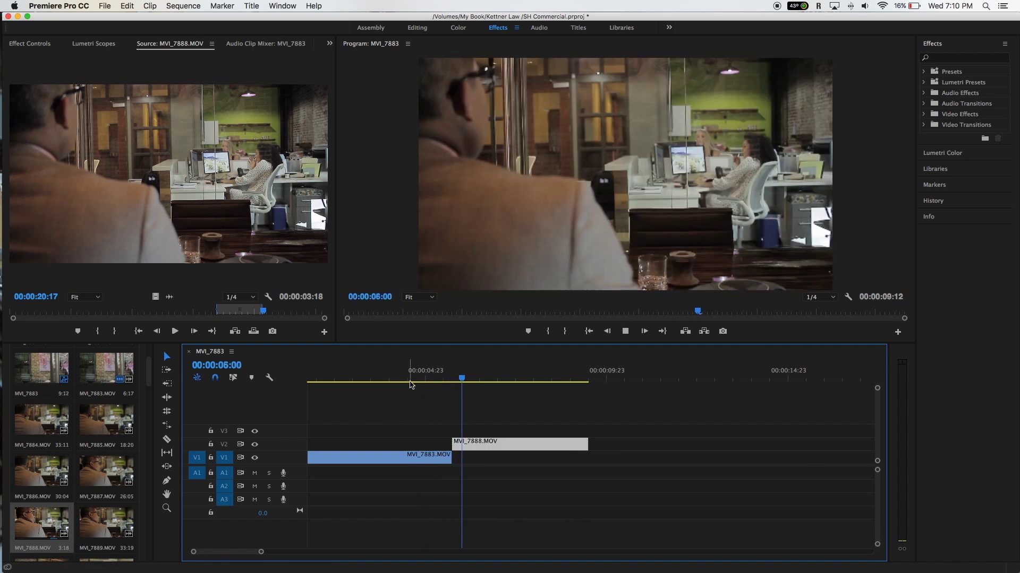
Trim the start of MVI_7888.MOV and join it to a slightly extended MVI_7883.MOV, for a sequence length of about 00:00:09:05
drag(457, 444, 479, 447)
click(409, 367)
key(space)
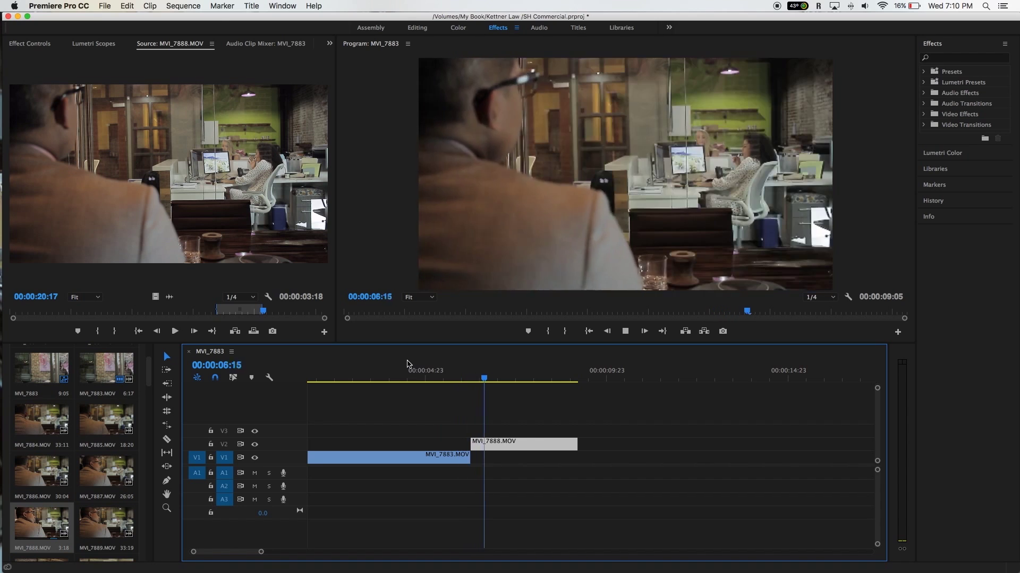
click(401, 375)
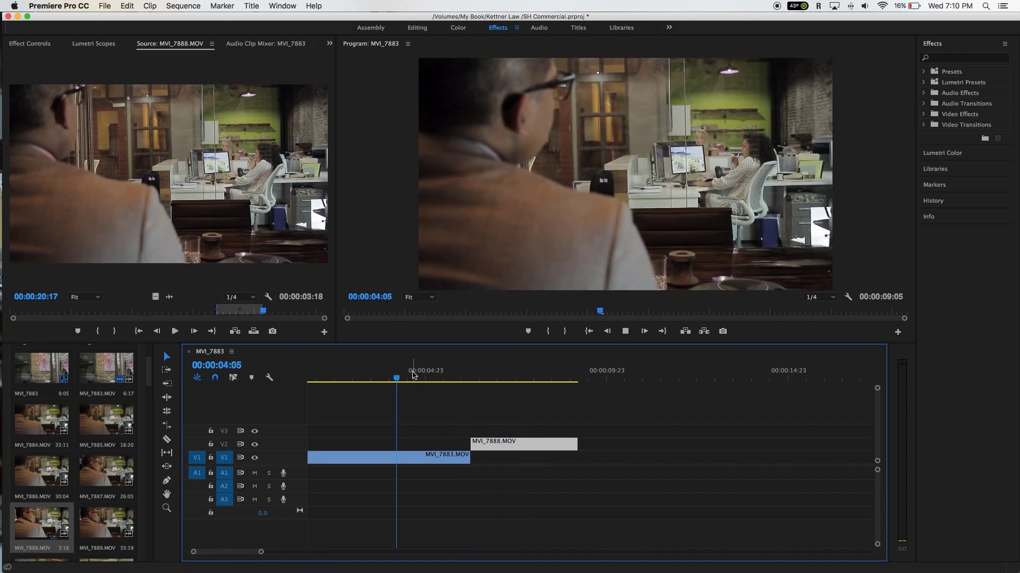
Trim more off the end of MVI_7883.MOV and close the gap with MVI_7888.MOV, for a sequence length of about 00:00:07:23
drag(469, 458, 435, 442)
click(416, 378)
key(space)
click(390, 378)
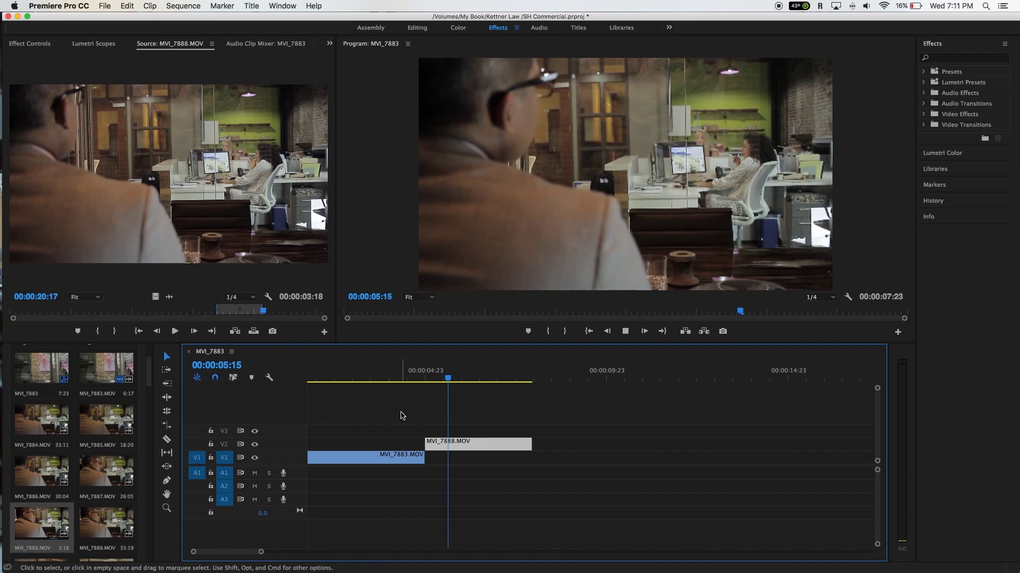
click(394, 379)
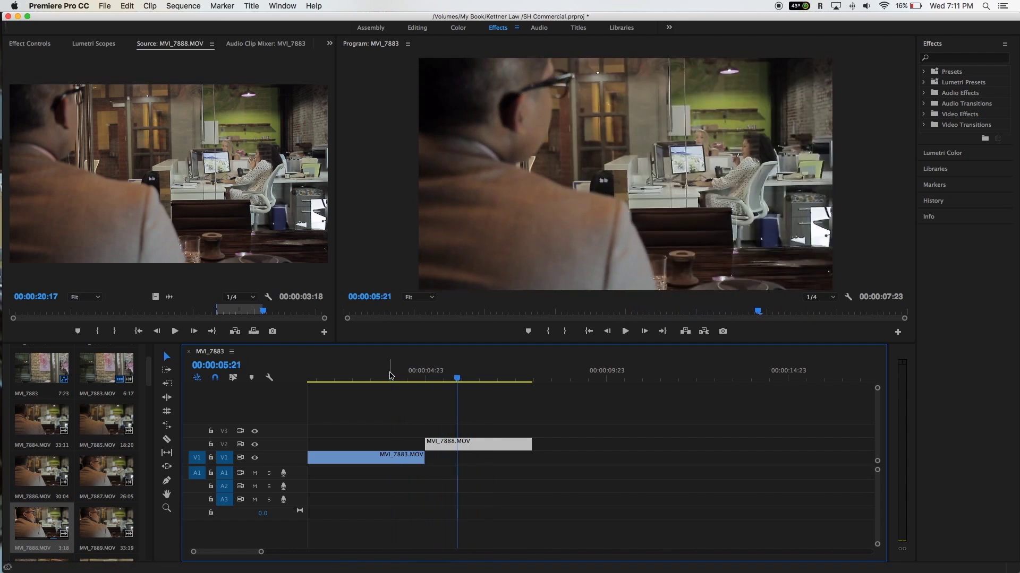
Play back the cut from MVI_7883.MOV to MVI_7888.MOV several times to check the timing
click(392, 378)
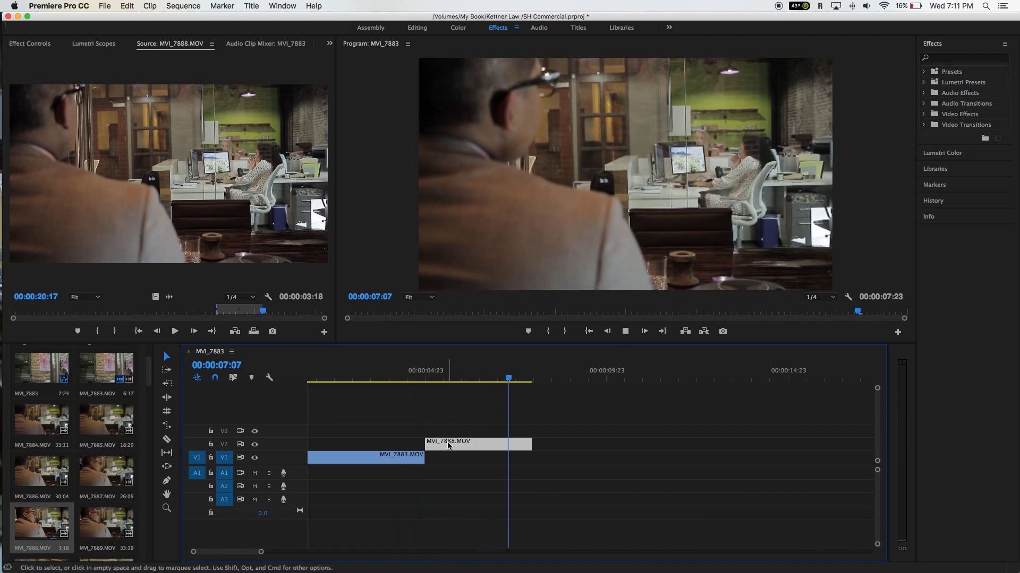
click(417, 377)
key(space)
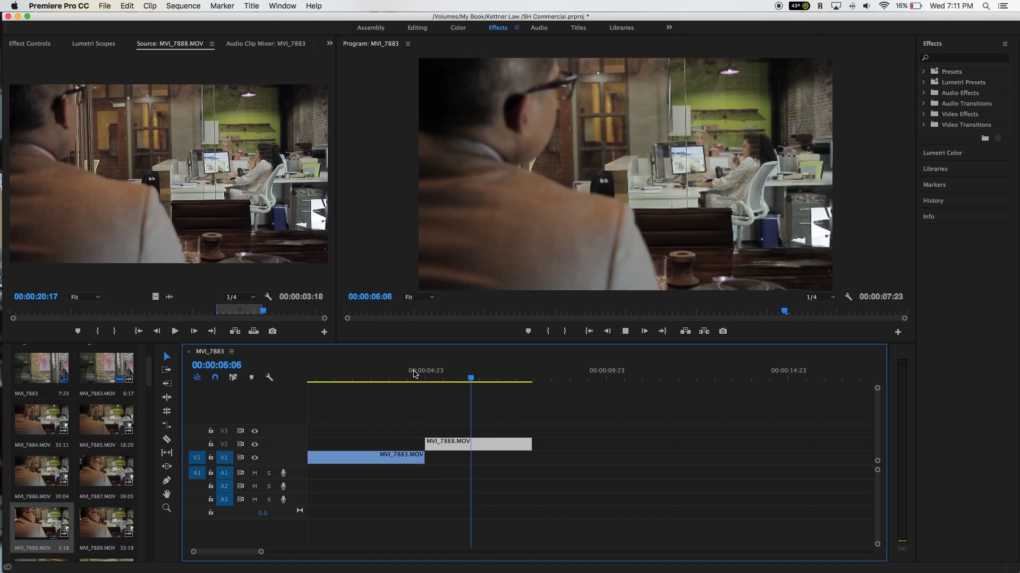
key(space)
key(space)
key(space)
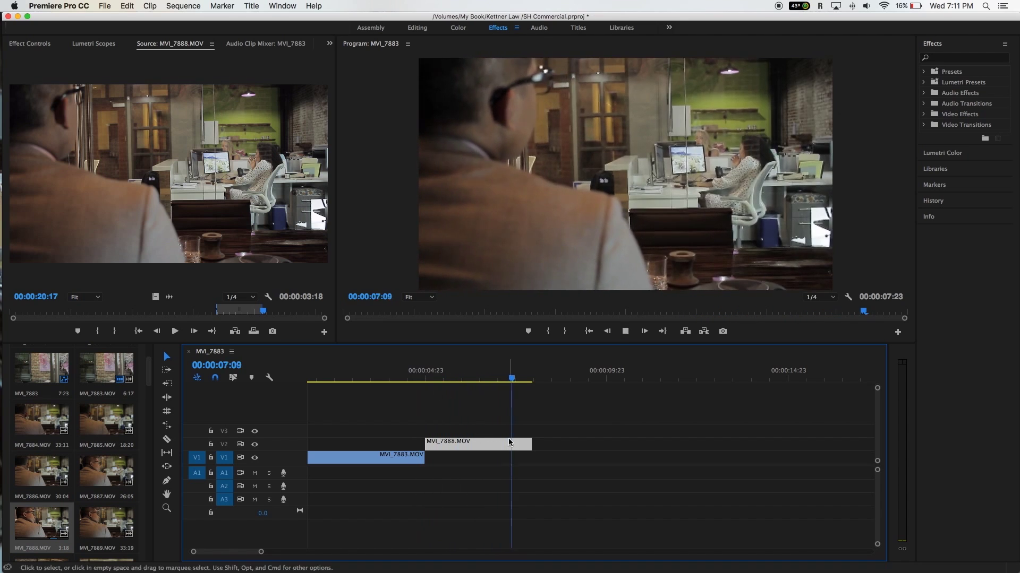
key(space)
Play the opening of MVI_7883.MOV from the sequence start, and its second half through MVI_7888.MOV, to check the pacing
key(grave)
key(Home)
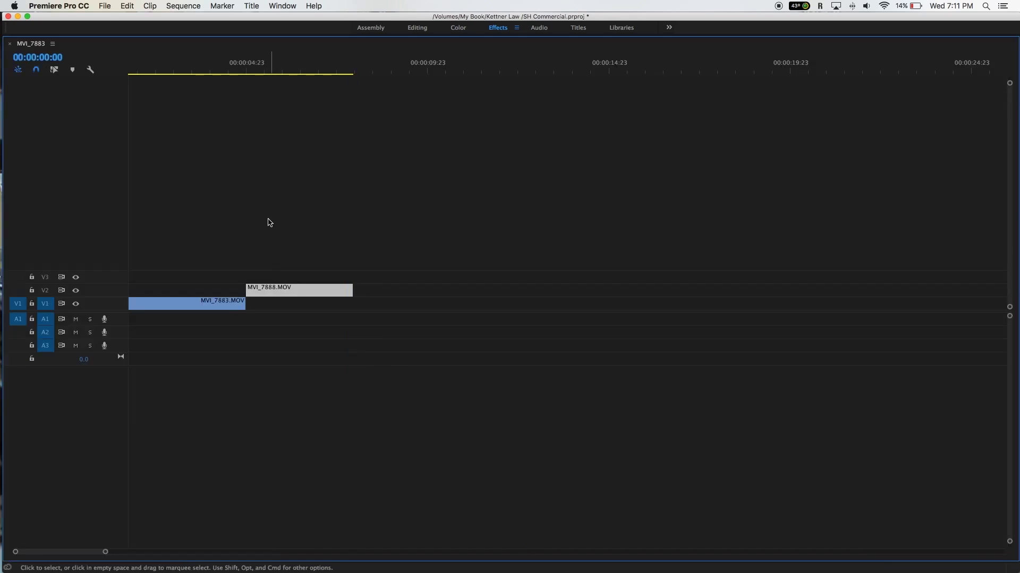
key(space)
key(grave)
key(space)
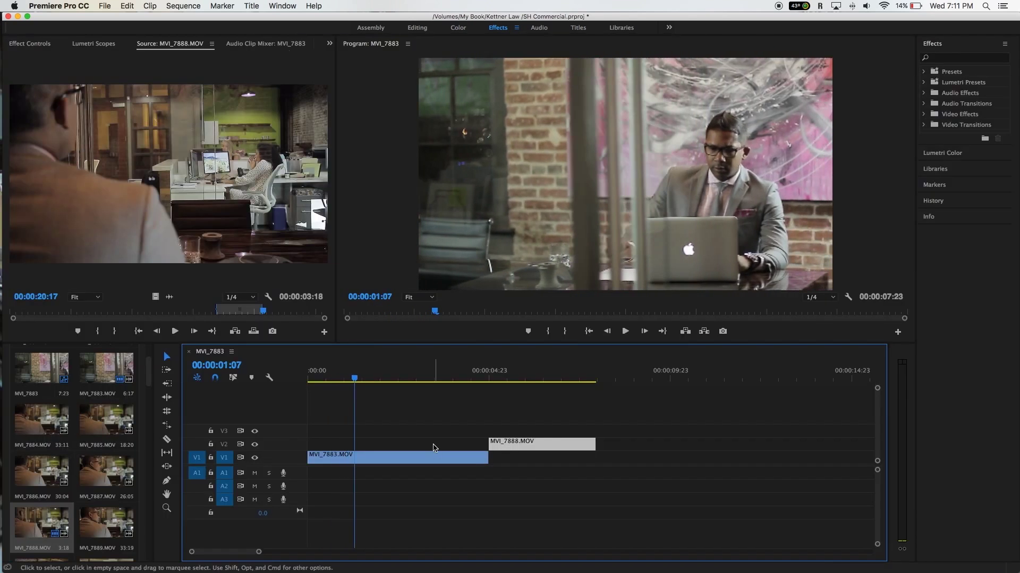
drag(452, 377, 420, 378)
key(space)
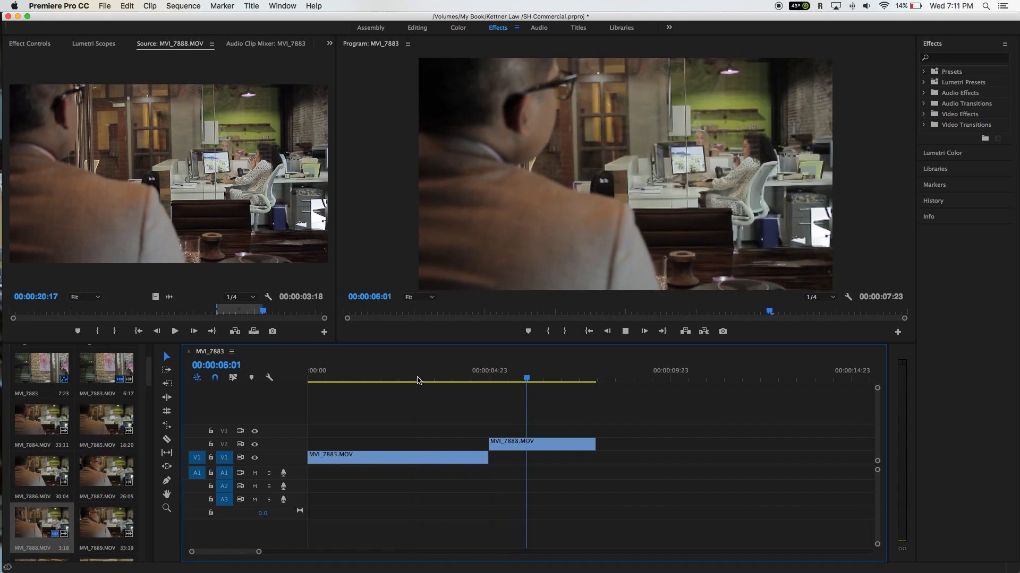
key(space)
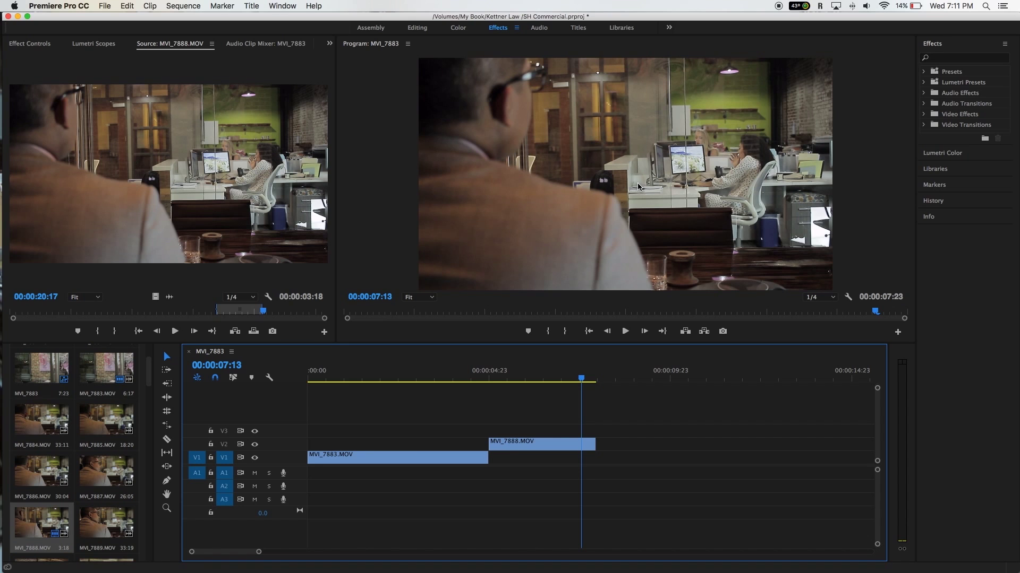
Play the whole two-clip sequence from its beginning to judge how the shots flow
key(Home)
key(space)
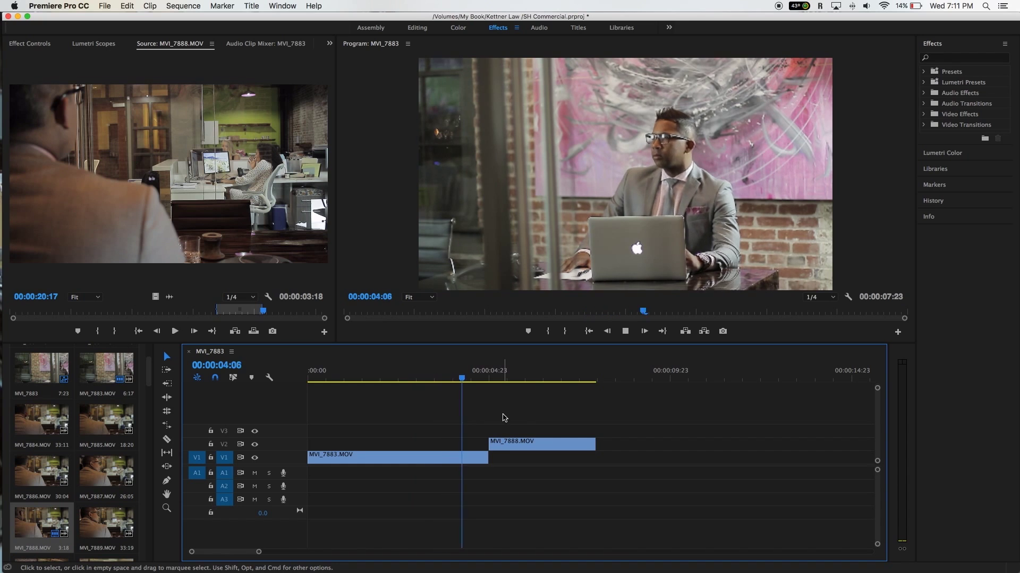
key(space)
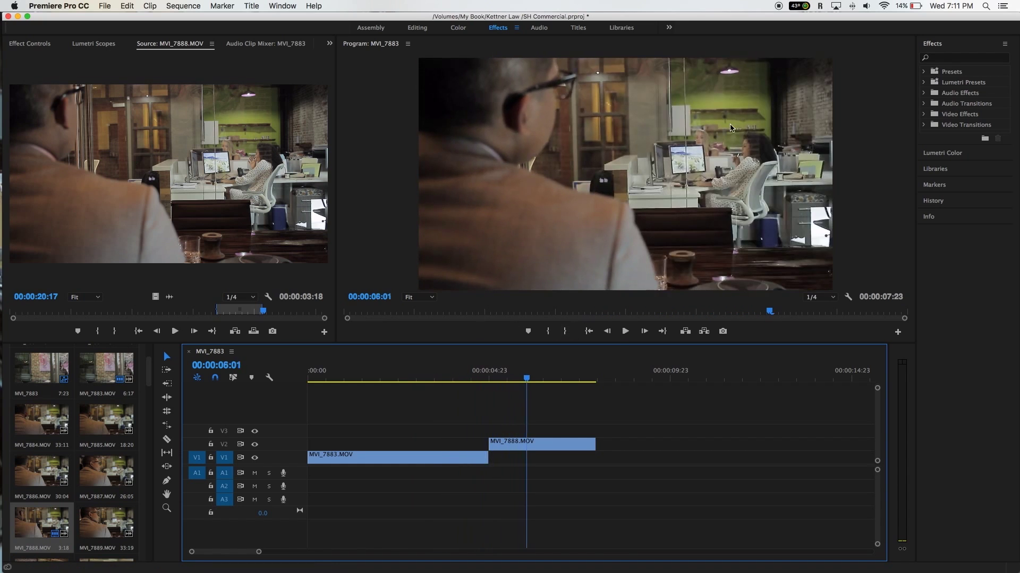
key(space)
key(space)
Skim through the source clips MVI_7891.MOV, MVI_7893.MOV and MVI_7894.MOV for a usable next shot
scroll(56, 424, down, 5)
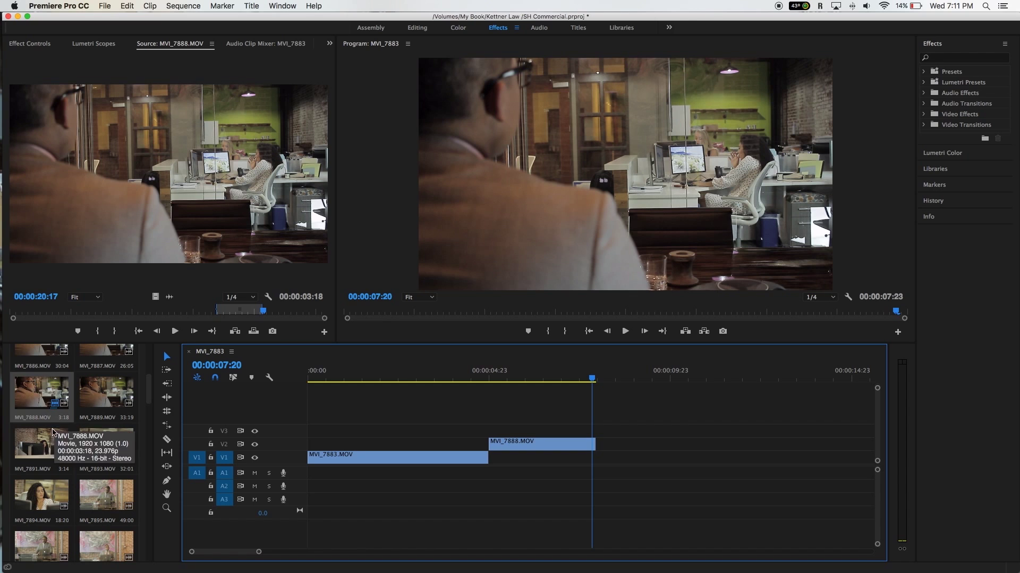
drag(56, 431, 31, 275)
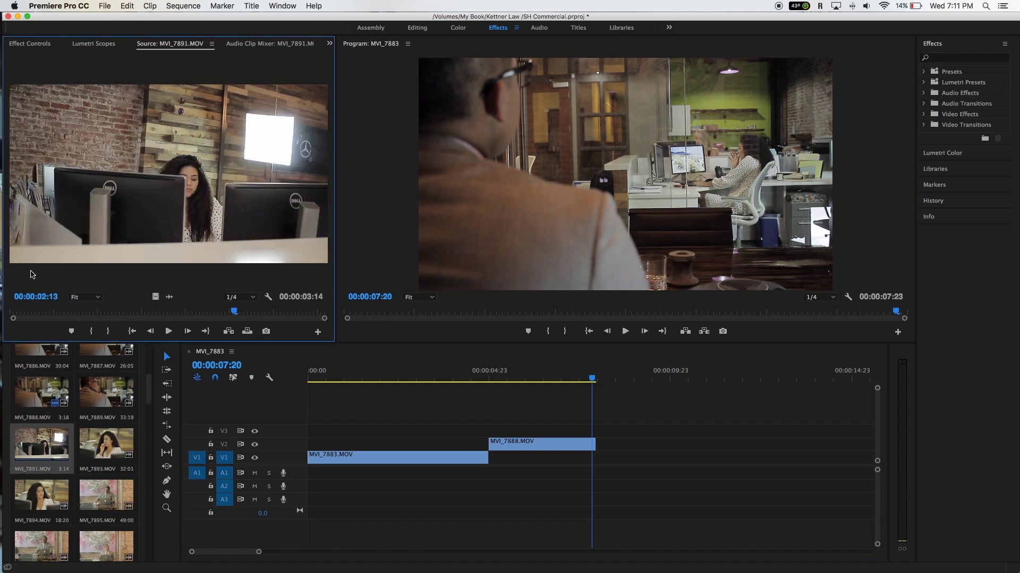
drag(25, 314, 300, 316)
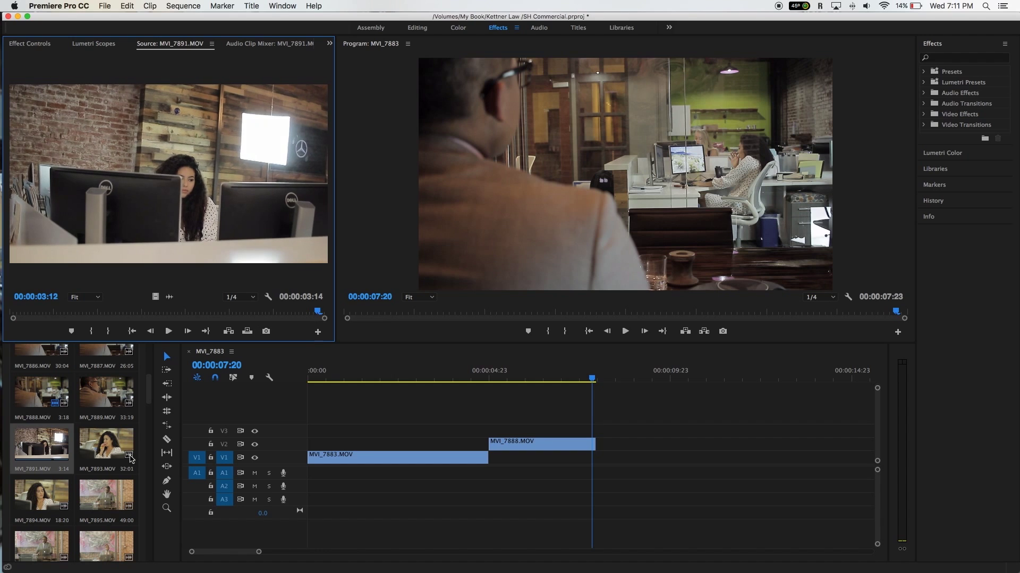
double_click(91, 452)
drag(17, 315, 314, 313)
double_click(44, 504)
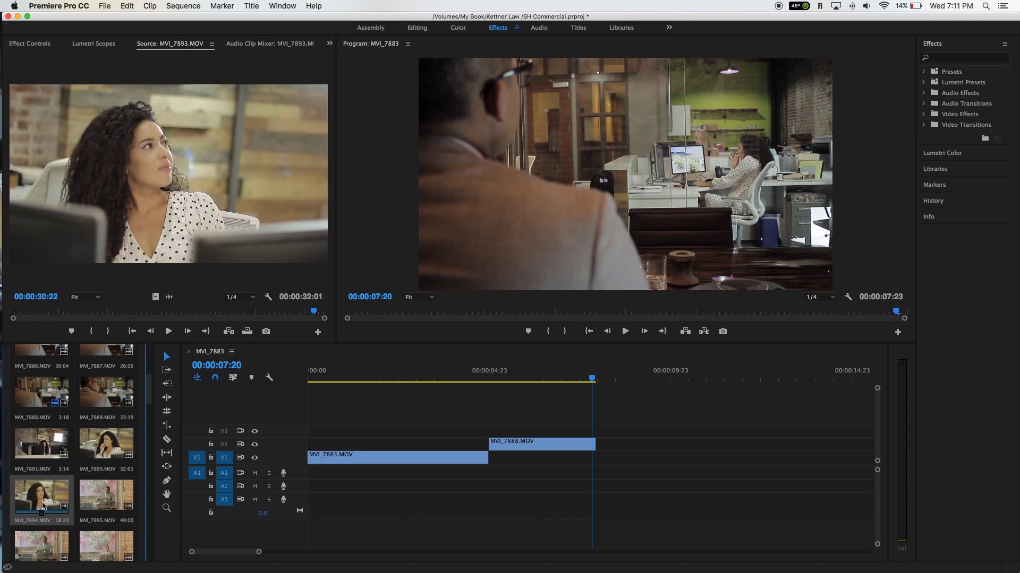
drag(21, 308, 346, 315)
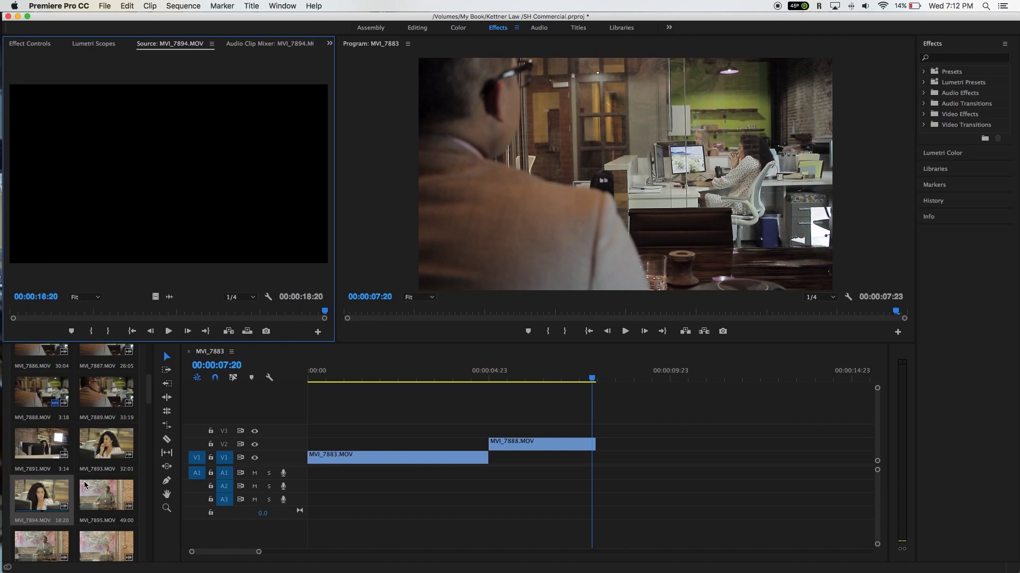
Review the last seconds of MVI_7894.MOV and mark a range of about 00:00:02:23 ending near 00:00:17:13
key(Home)
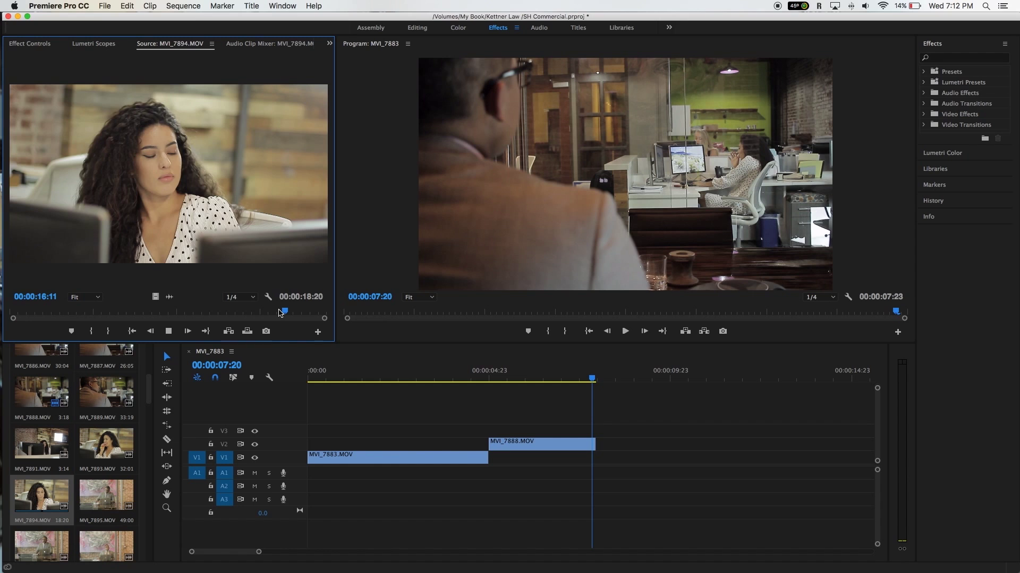
key(space)
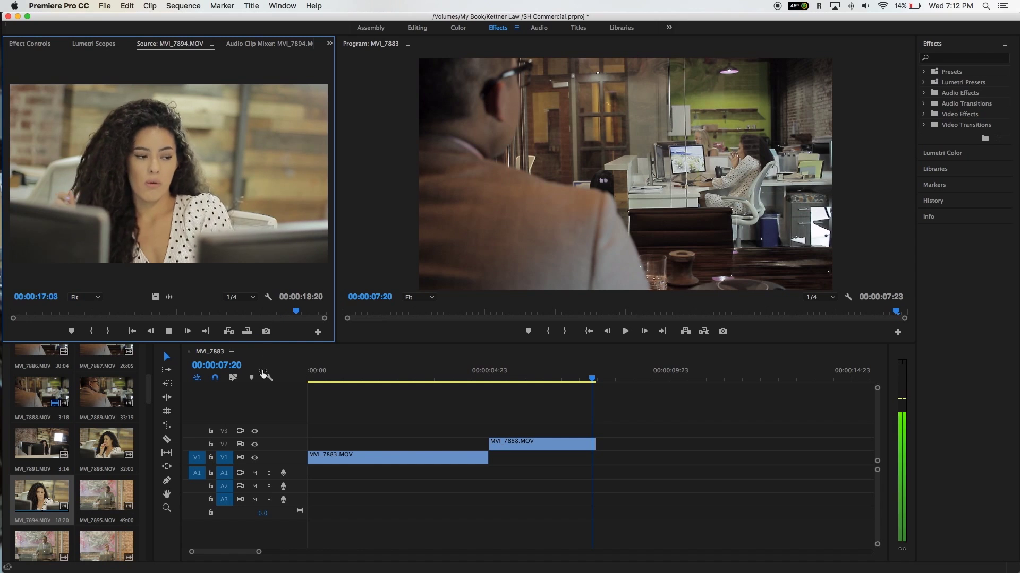
key(space)
key(space)
key(space)
click(229, 312)
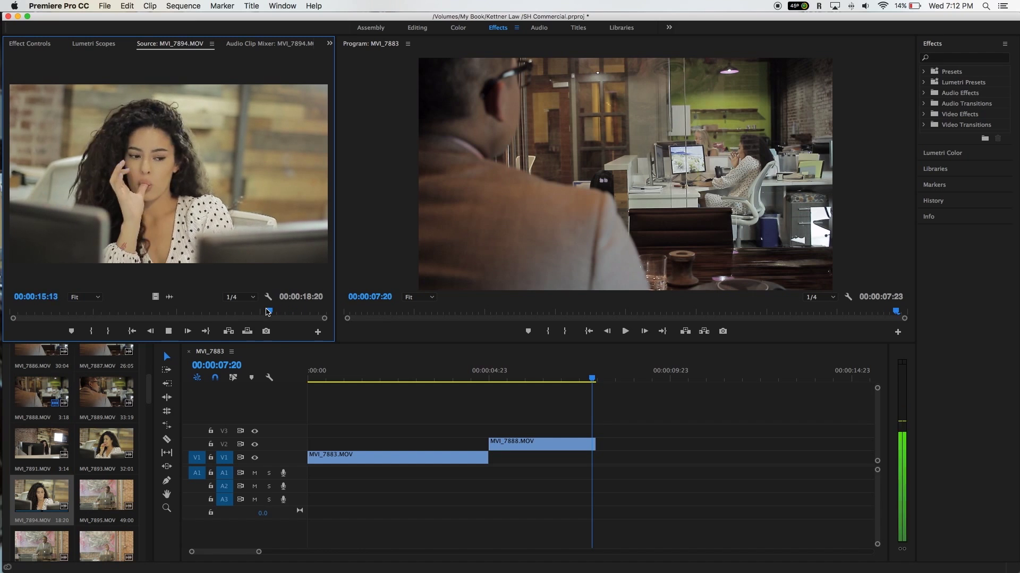
key(space)
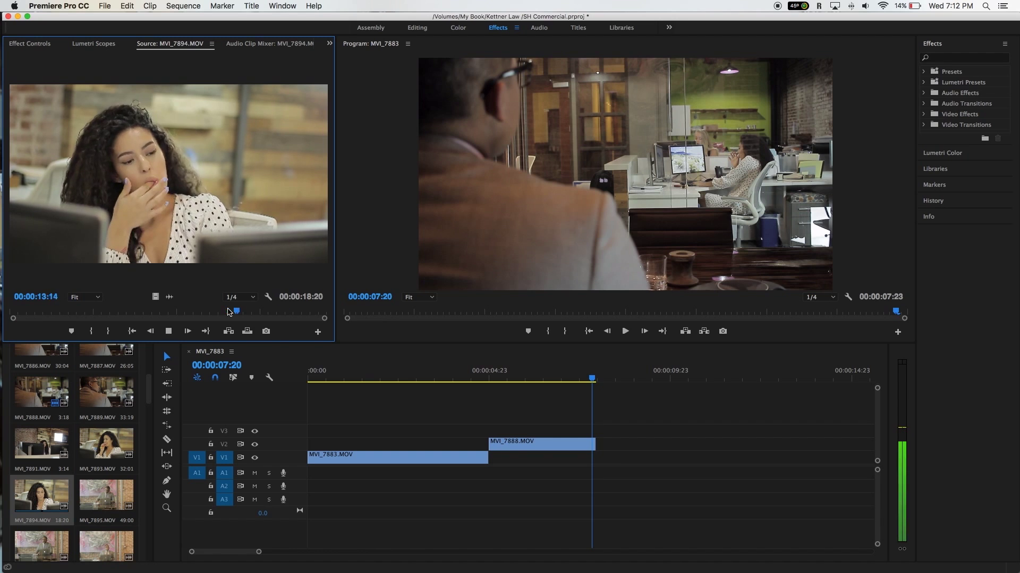
key(i)
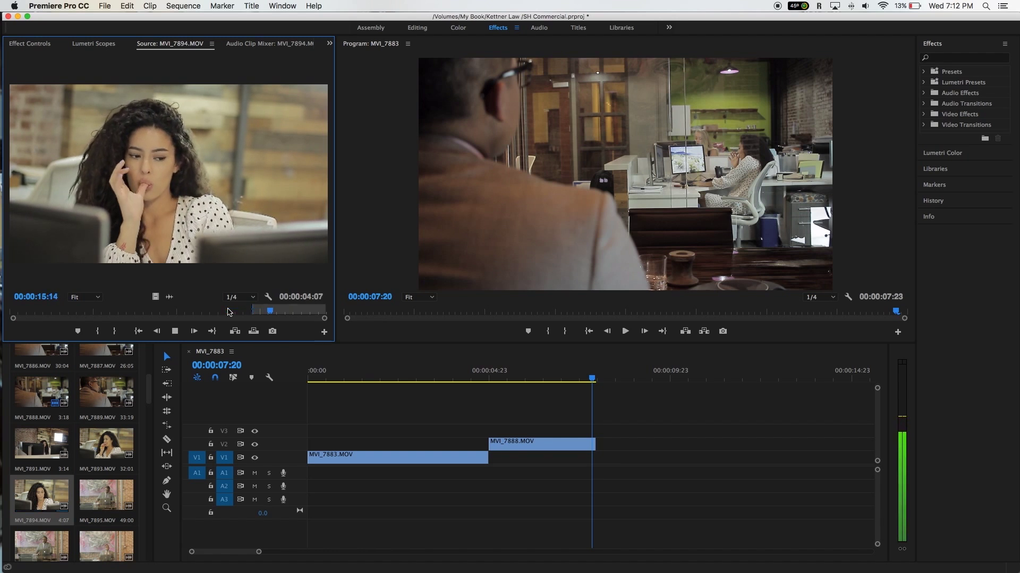
key(o)
key(space)
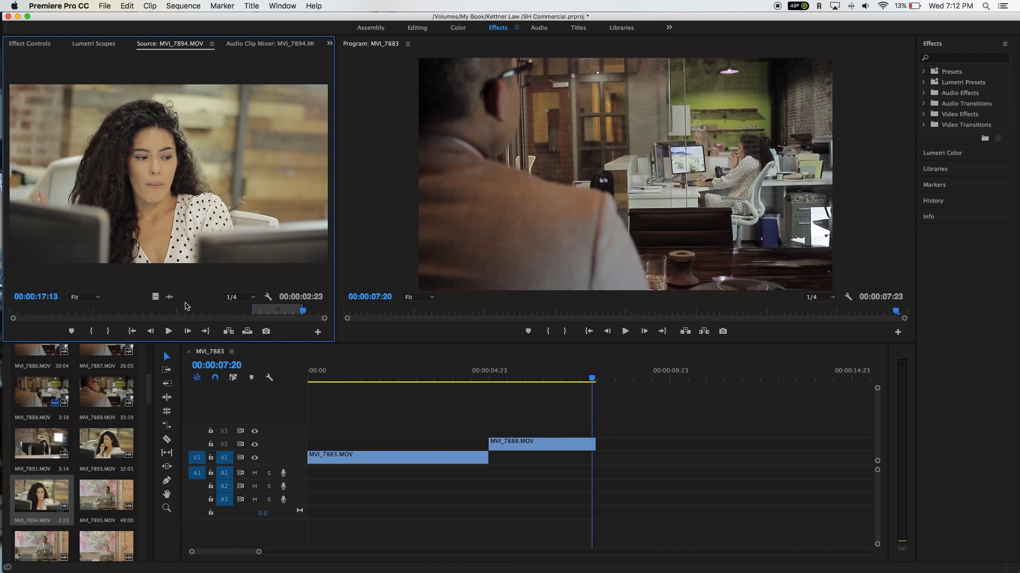
Place only the video of the marked MVI_7894.MOV range on V3, directly after MVI_7888.MOV, and play back the cut
drag(156, 296, 589, 427)
click(544, 376)
key(space)
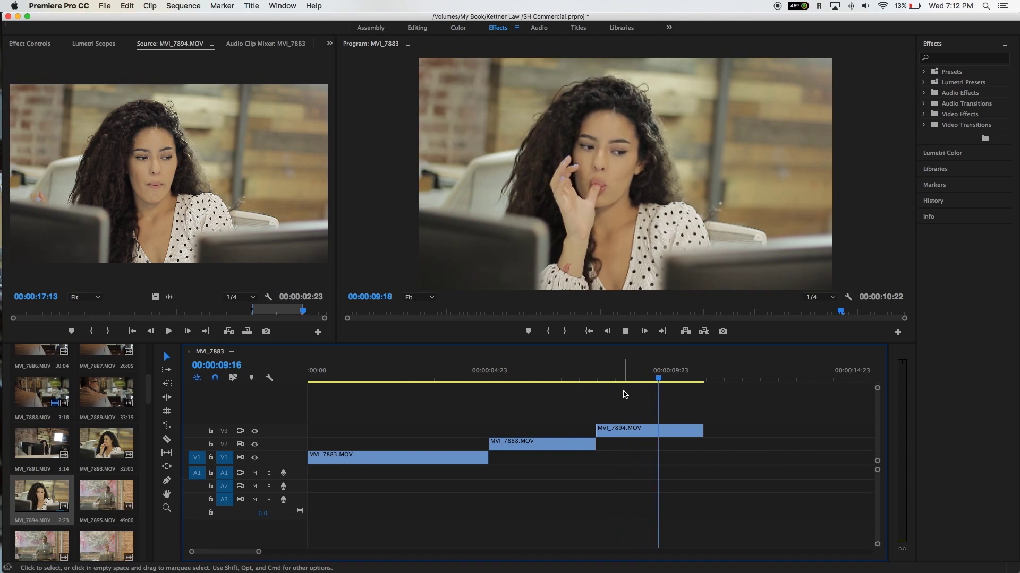
click(489, 366)
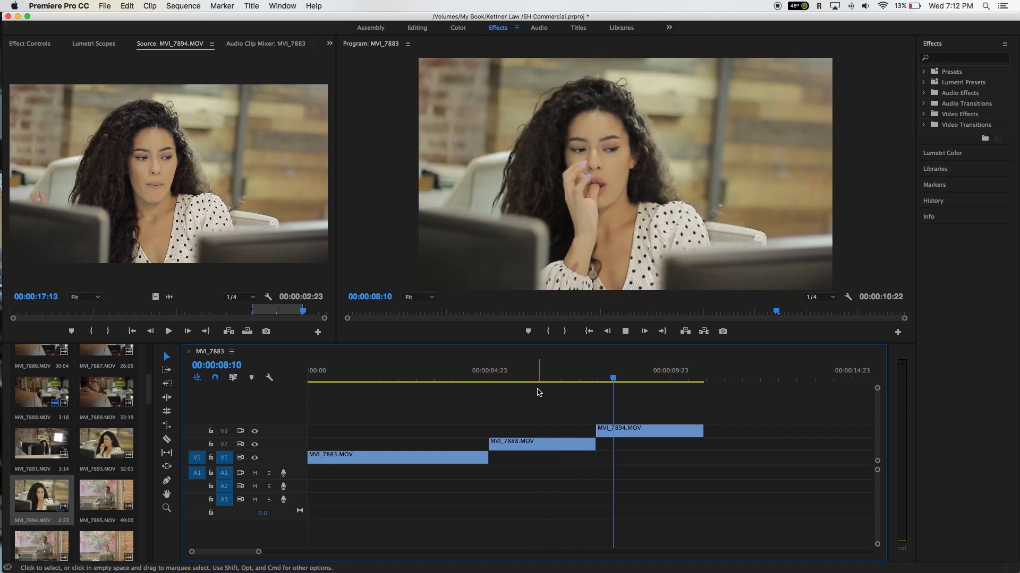
key(space)
Trim the start of MVI_7894.MOV and keep it against MVI_7888.MOV, for a sequence length of about 00:00:09:12
mouse_move(597, 431)
mouse_down()
mouse_move(648, 430)
mouse_move(606, 431)
mouse_up()
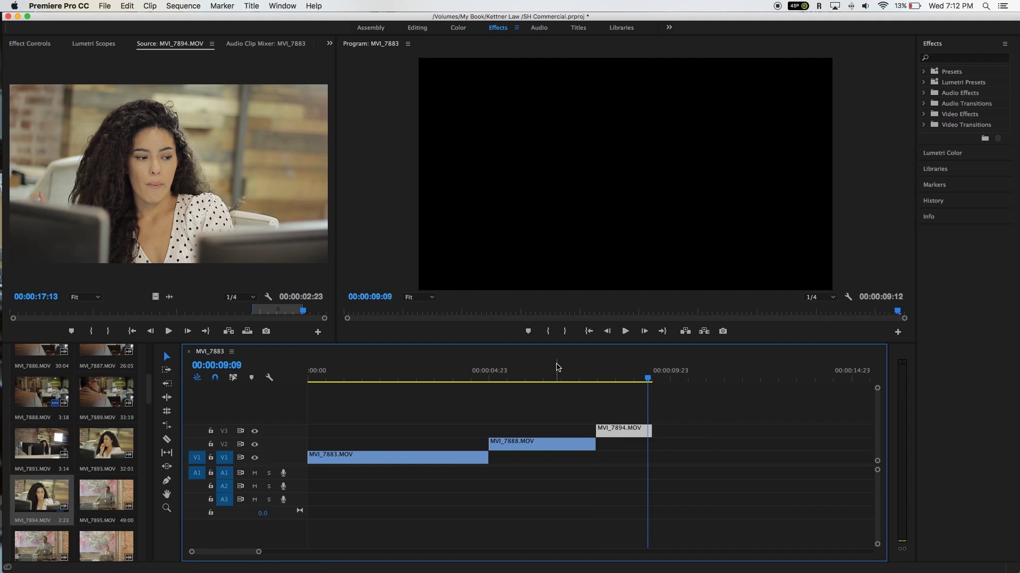
click(558, 367)
key(space)
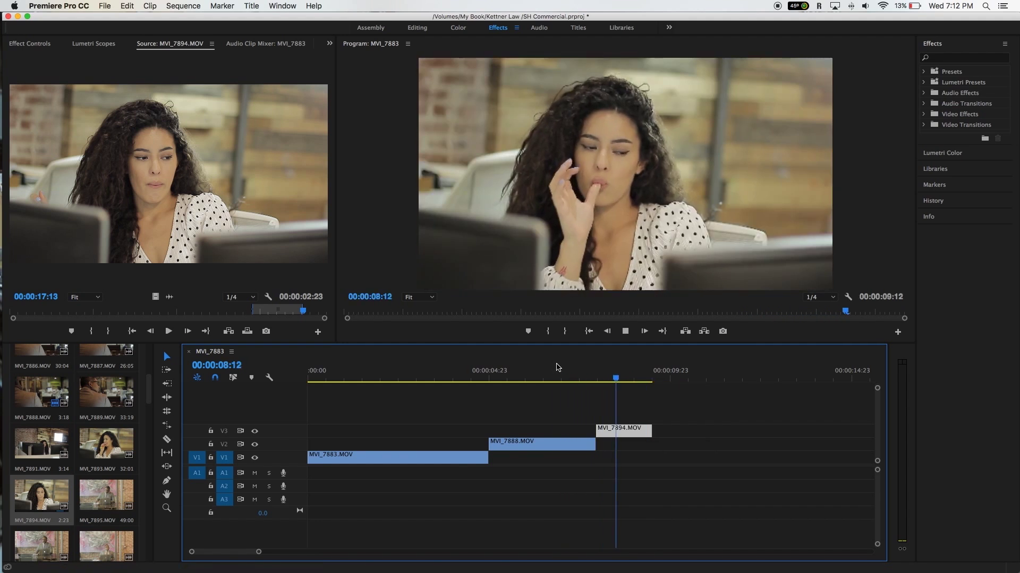
Replay the sequence opening and delete the MVI_7894.MOV clip from V3
key(Home)
key(space)
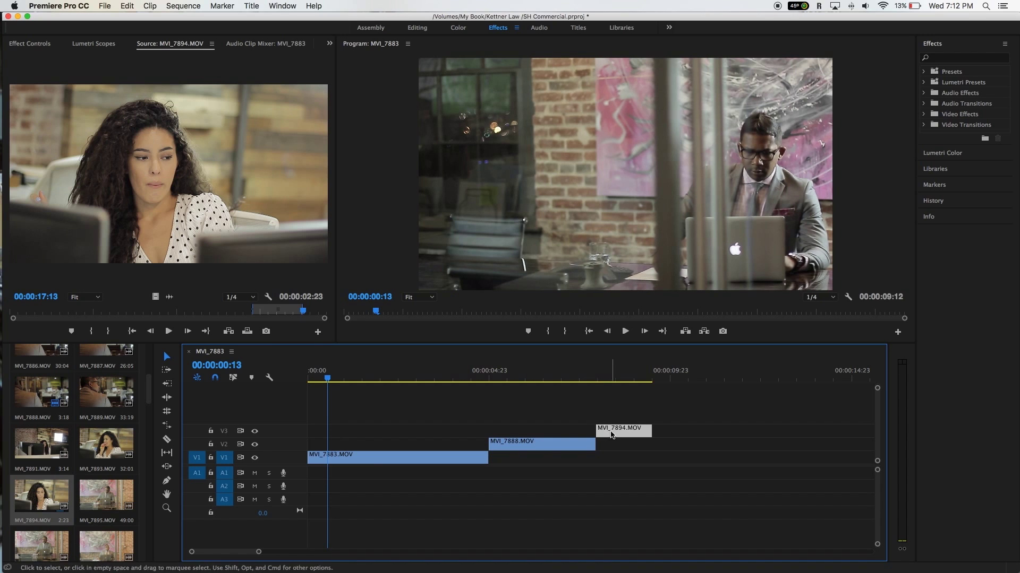
key(Delete)
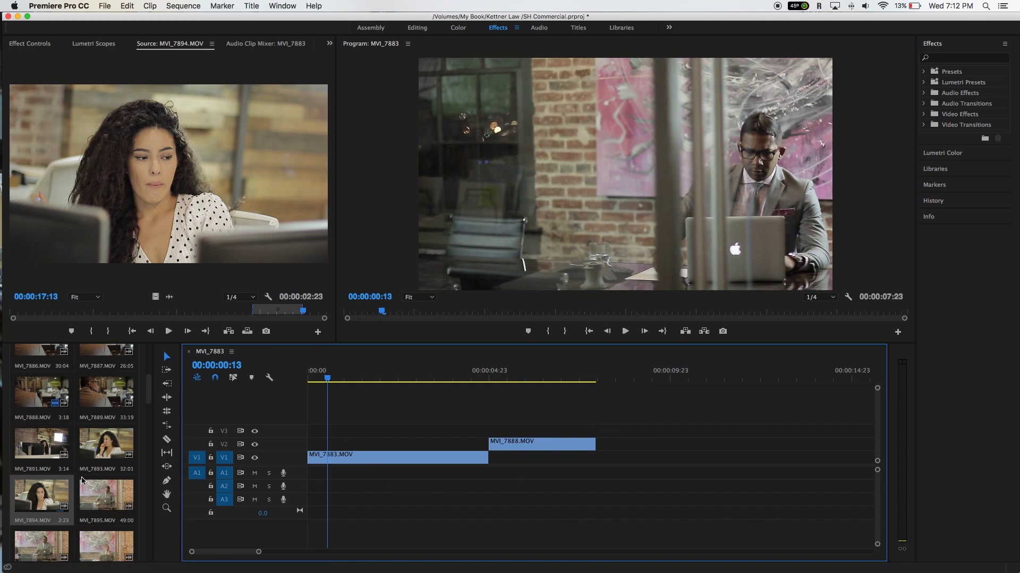
Review MVI_7894.MOV from about 00:00:05:00 and set an earlier In point, for a marked range of about 00:00:10:20
scroll(95, 354, down, 2)
mouse_move(92, 315)
mouse_down()
mouse_move(273, 316)
mouse_move(95, 319)
mouse_up()
key(space)
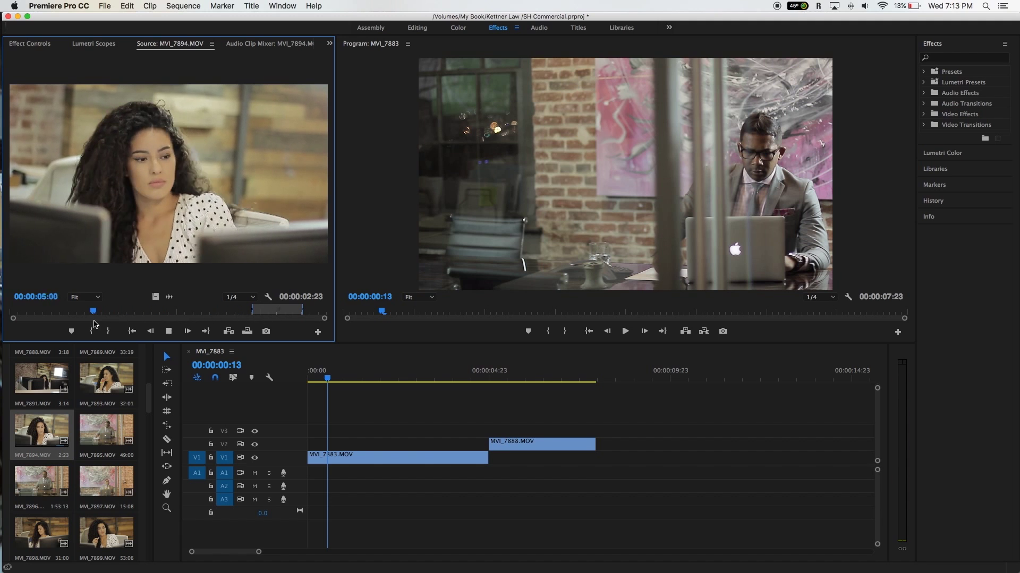
key(i)
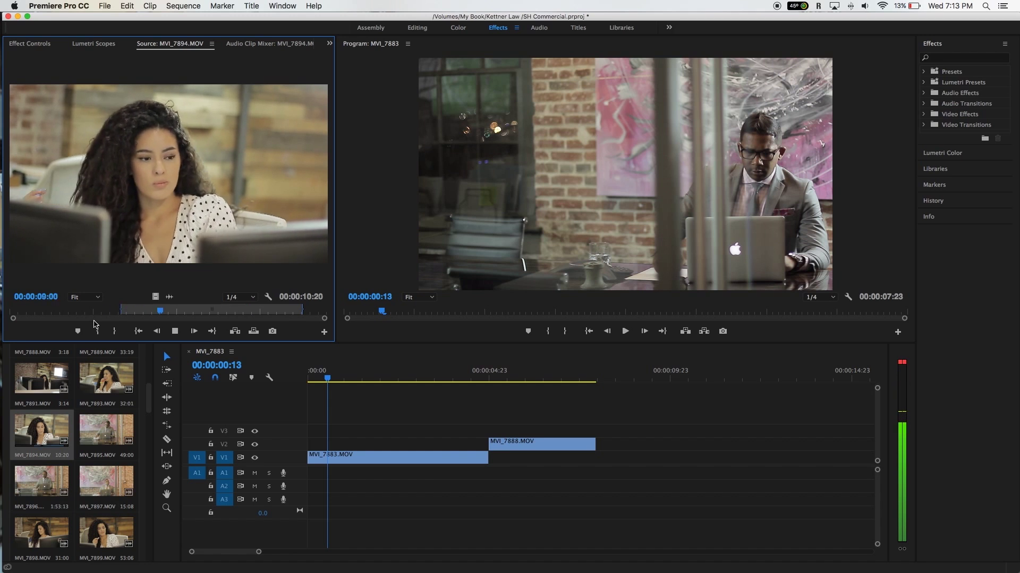
key(space)
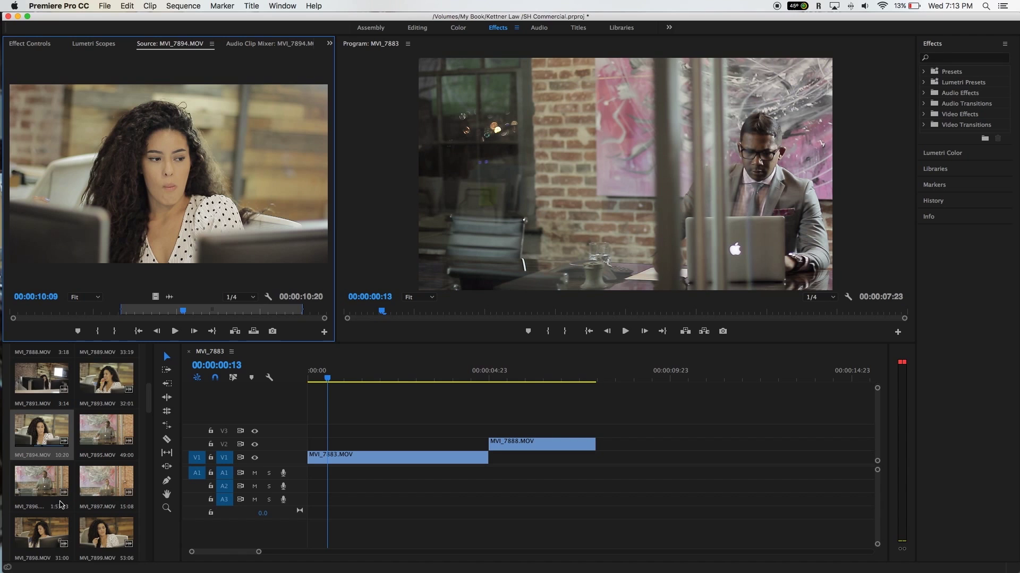
Open the source clip MVI_7898.MOV and skim through it to the end
scroll(63, 507, down, 2)
double_click(34, 488)
key(space)
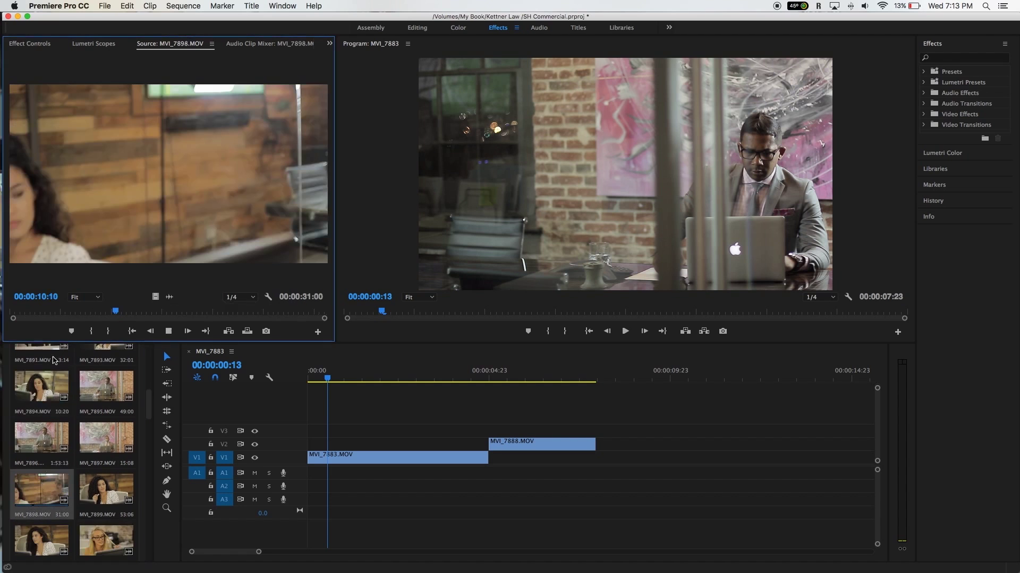
click(277, 312)
drag(283, 313, 324, 312)
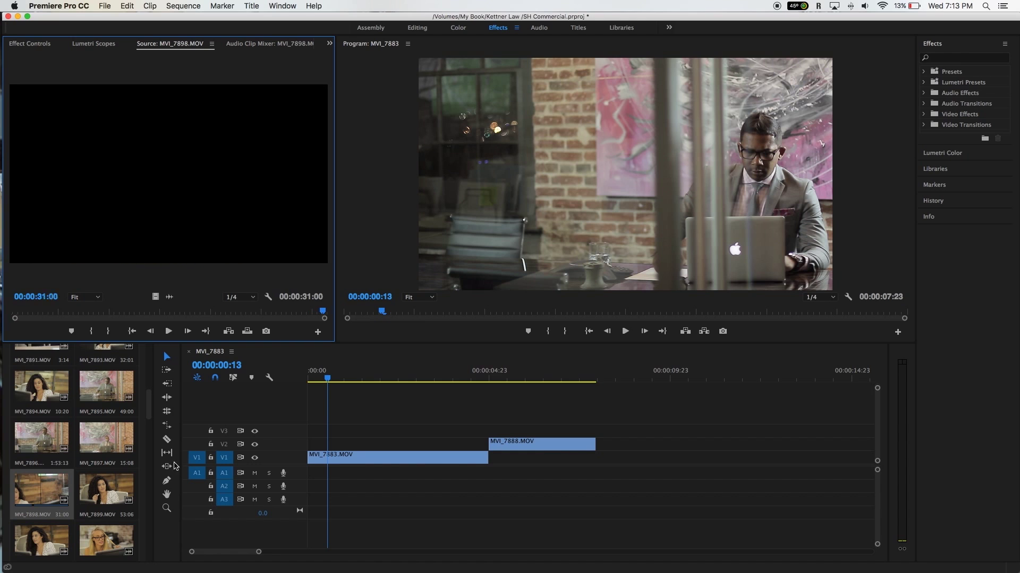
Open the source clip MVI_7899.MOV, skim through it and play it from about 00:00:37:19
double_click(84, 497)
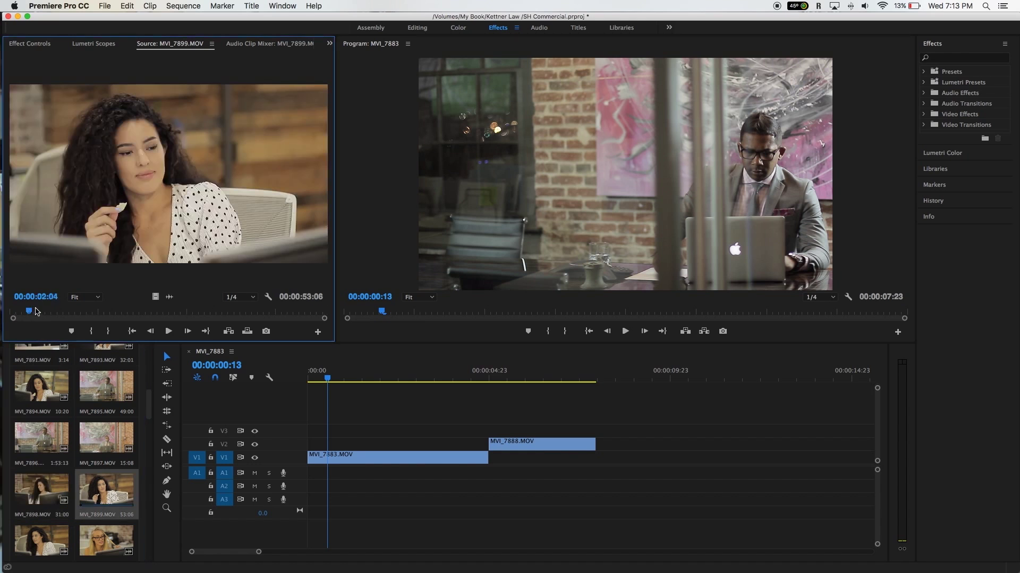
click(55, 312)
drag(55, 311, 289, 319)
scroll(61, 467, down, 3)
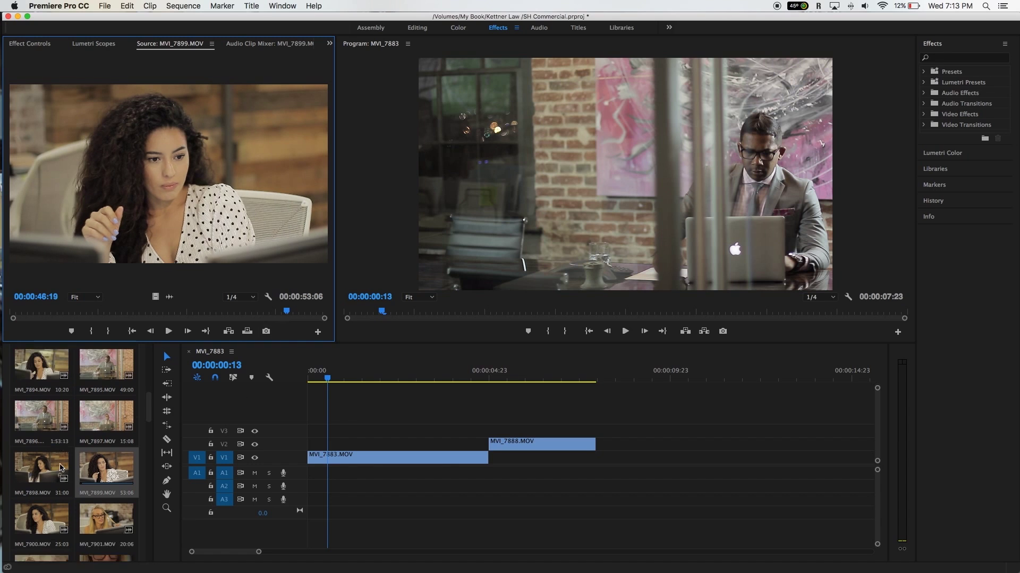
click(234, 311)
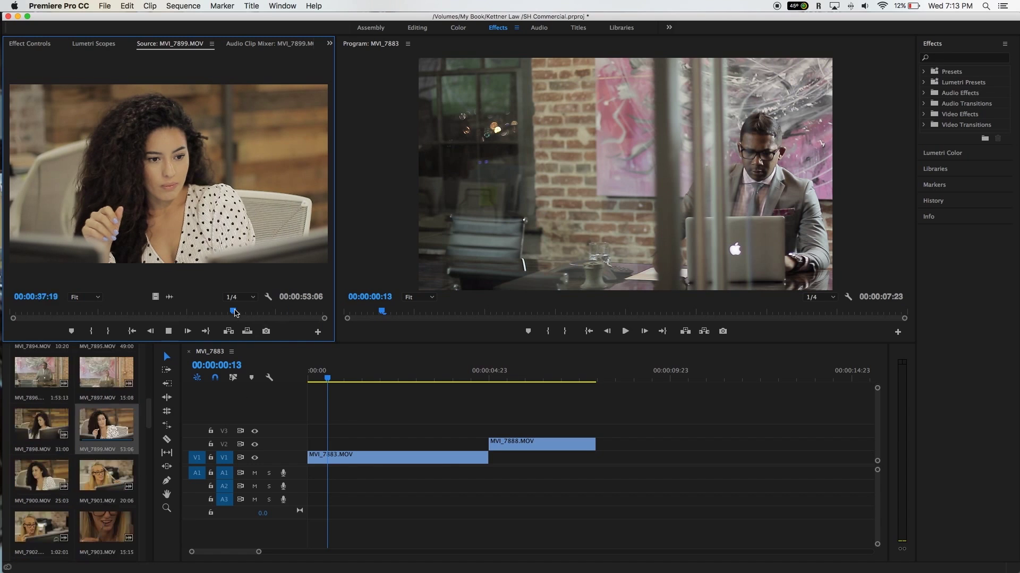
key(space)
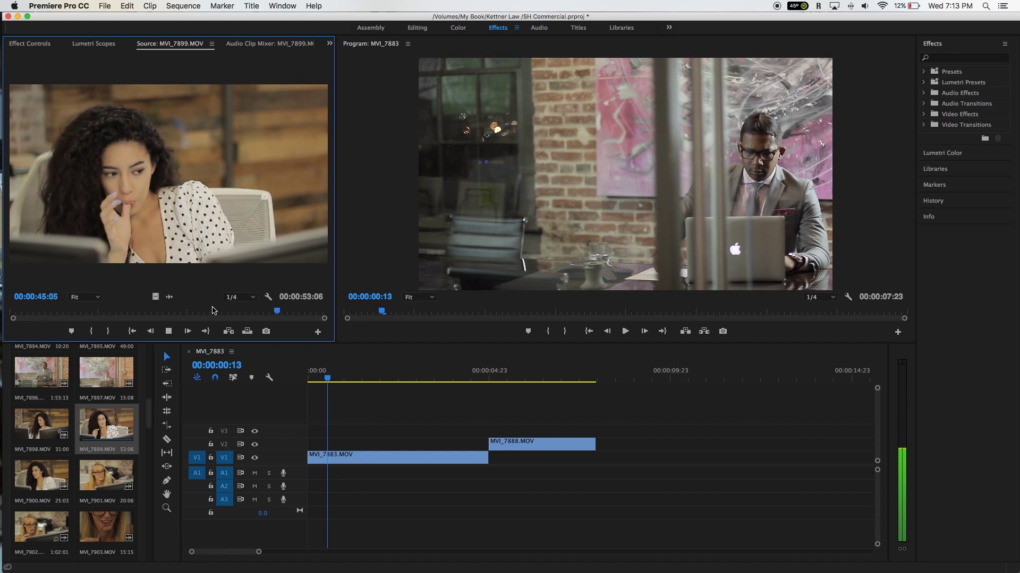
key(space)
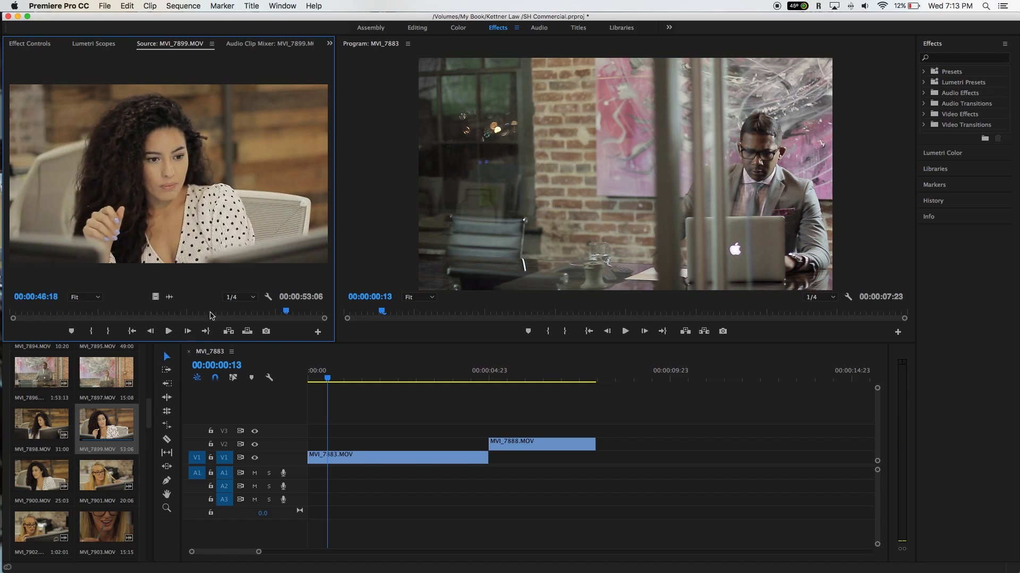
Open the source clip MVI_7900.MOV and skim through it to about 00:00:23:22
double_click(41, 475)
key(space)
drag(60, 313, 305, 301)
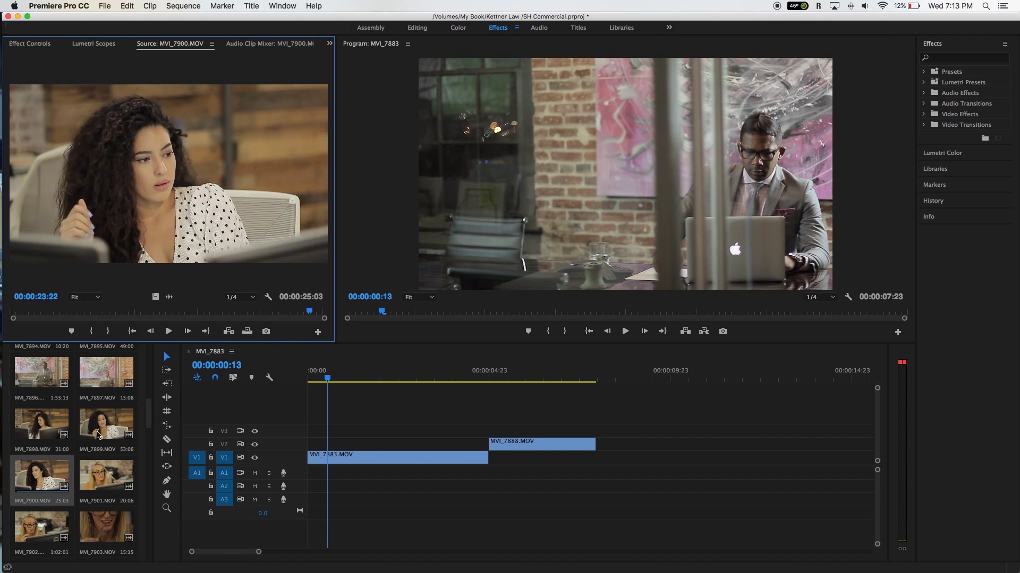
Reopen MVI_7899.MOV and mark In and Out points ending at about 00:00:47:06, for a marked range of about 00:00:12:05
double_click(106, 424)
drag(125, 312, 207, 312)
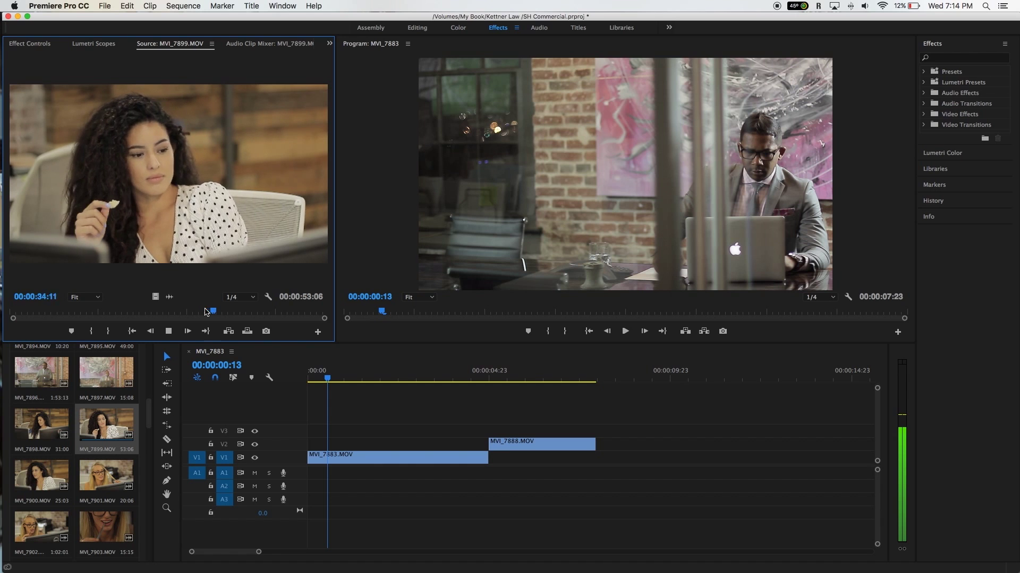
key(i)
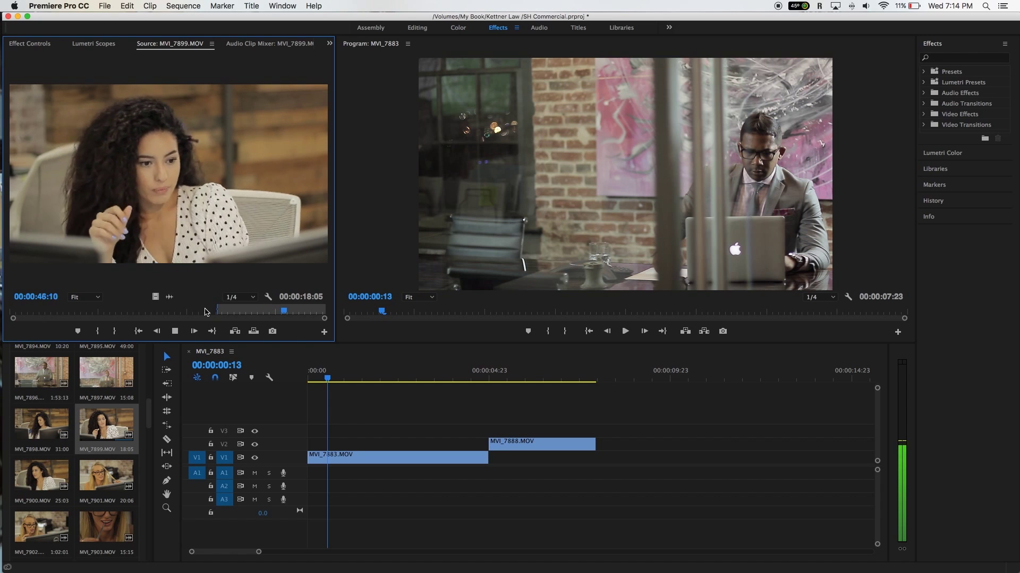
key(space)
key(o)
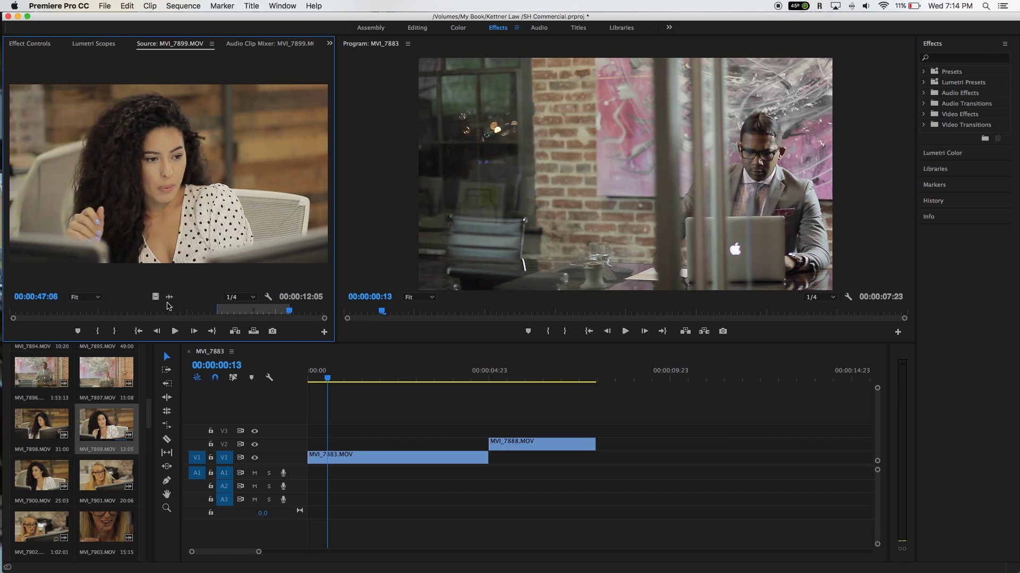
Place the marked MVI_7899.MOV range as video only on V3 directly after MVI_7888.MOV and return to the sequence start
drag(156, 297, 596, 437)
drag(258, 552, 385, 554)
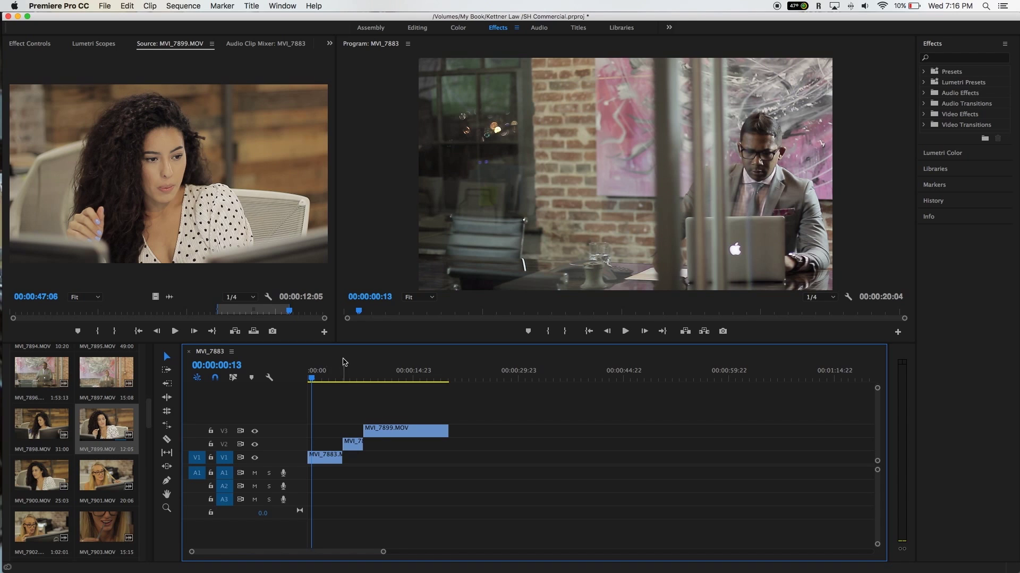
key(Home)
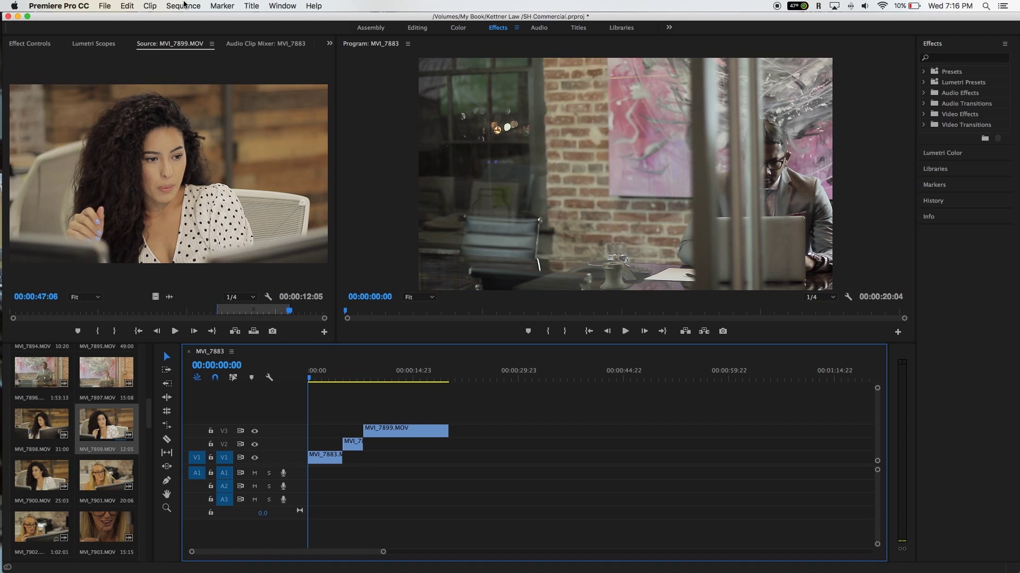
Set the sequence's editing mode to Custom, keeping the 23.976 frames/second timebase and Square Pixels (1.0), and apply the settings
click(183, 6)
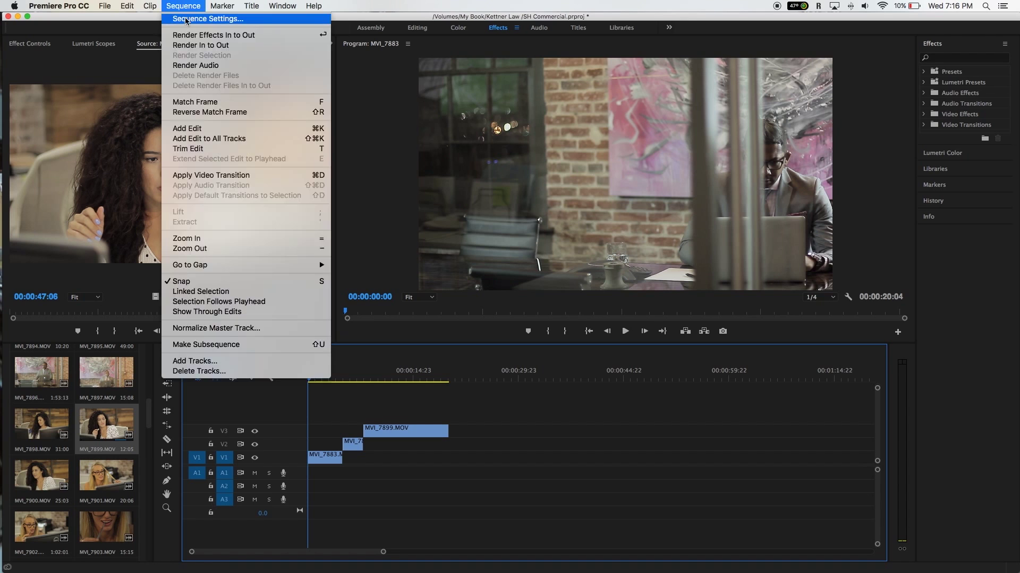
click(186, 20)
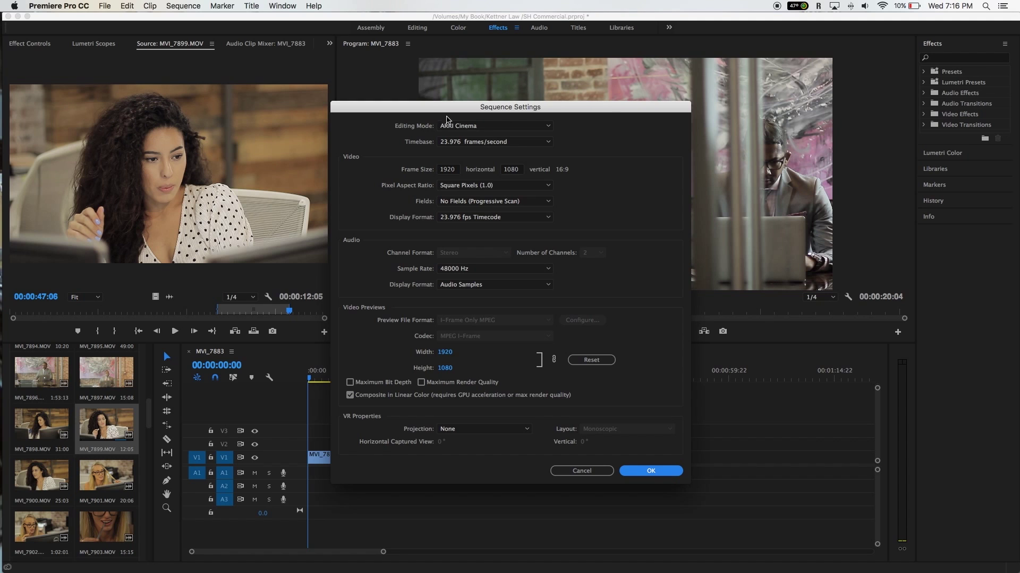
click(479, 129)
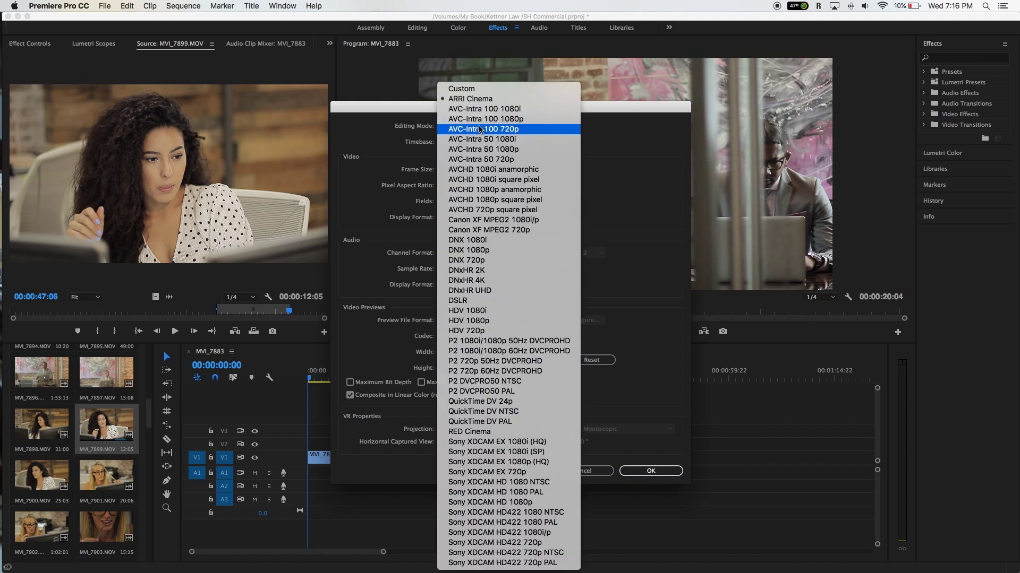
click(501, 100)
click(488, 142)
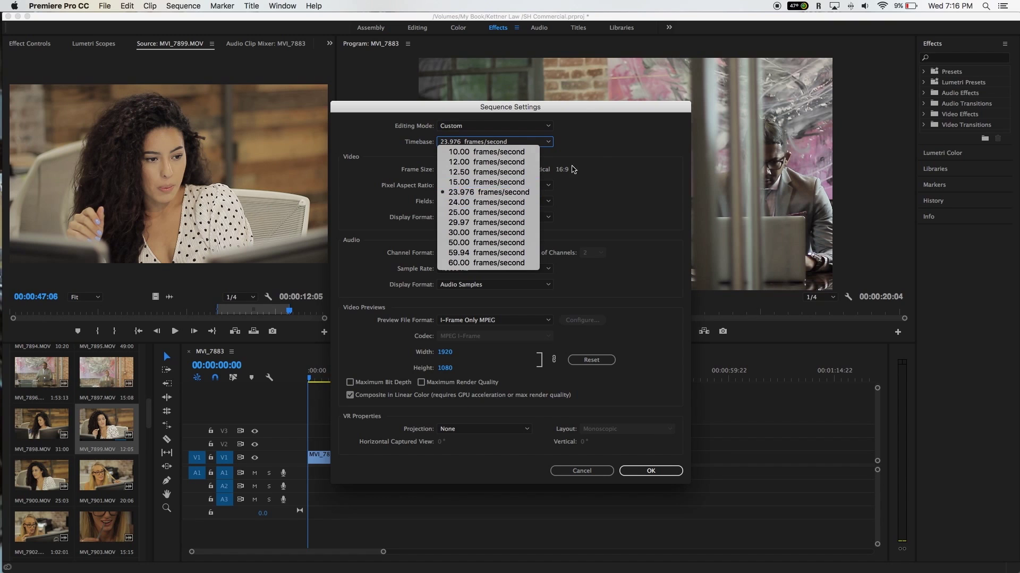
click(599, 156)
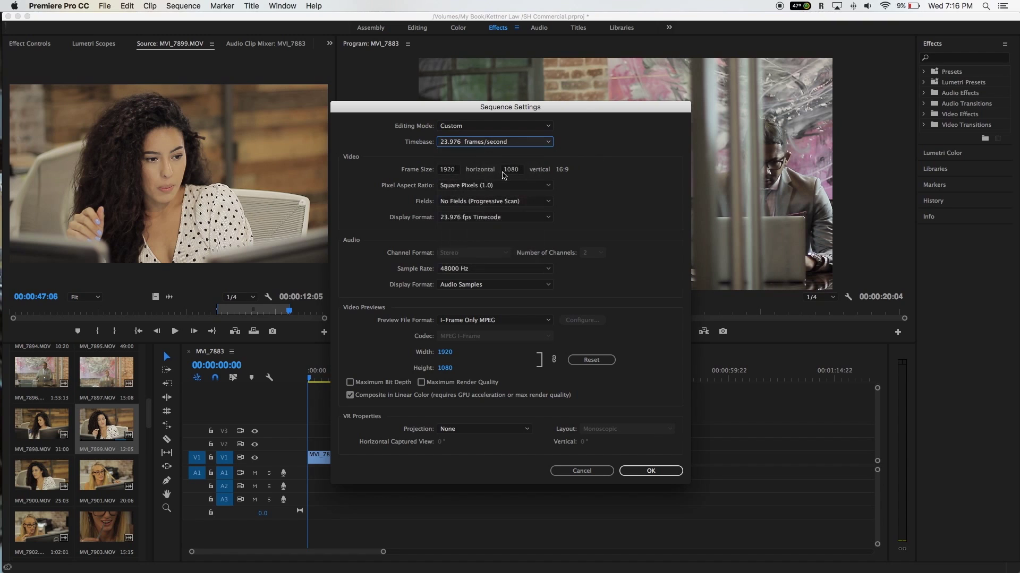
click(499, 185)
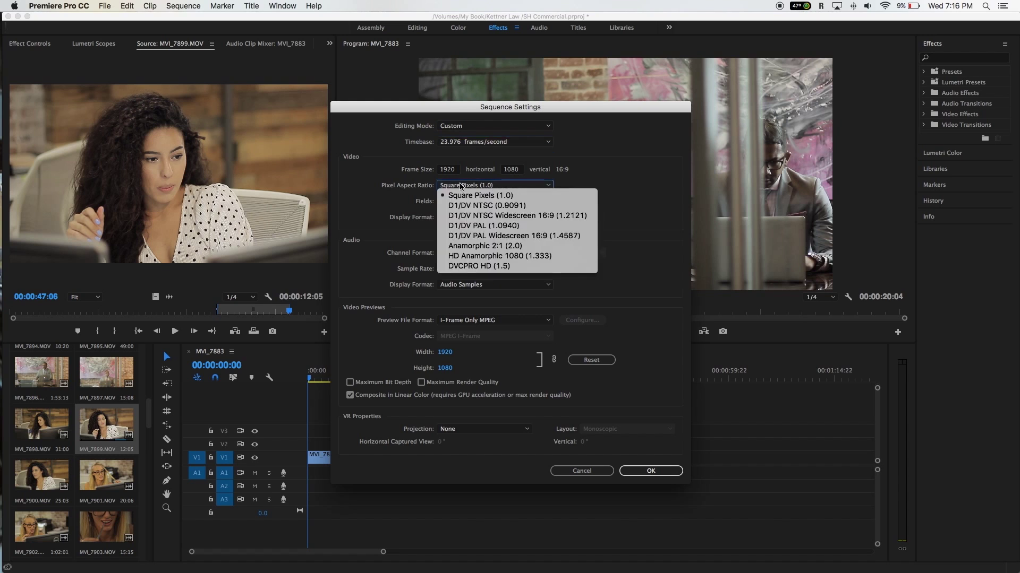
click(481, 195)
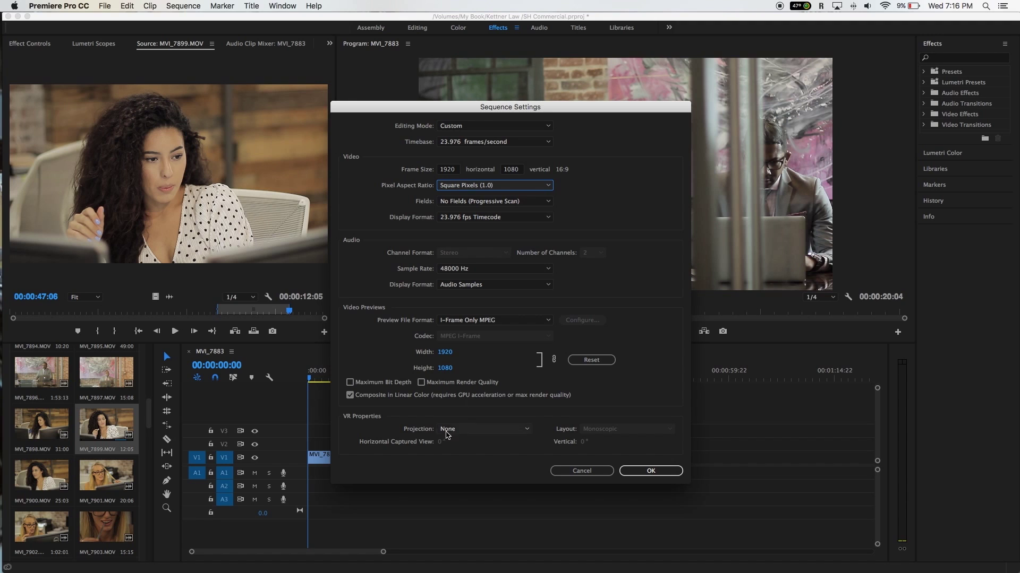
click(645, 472)
click(625, 312)
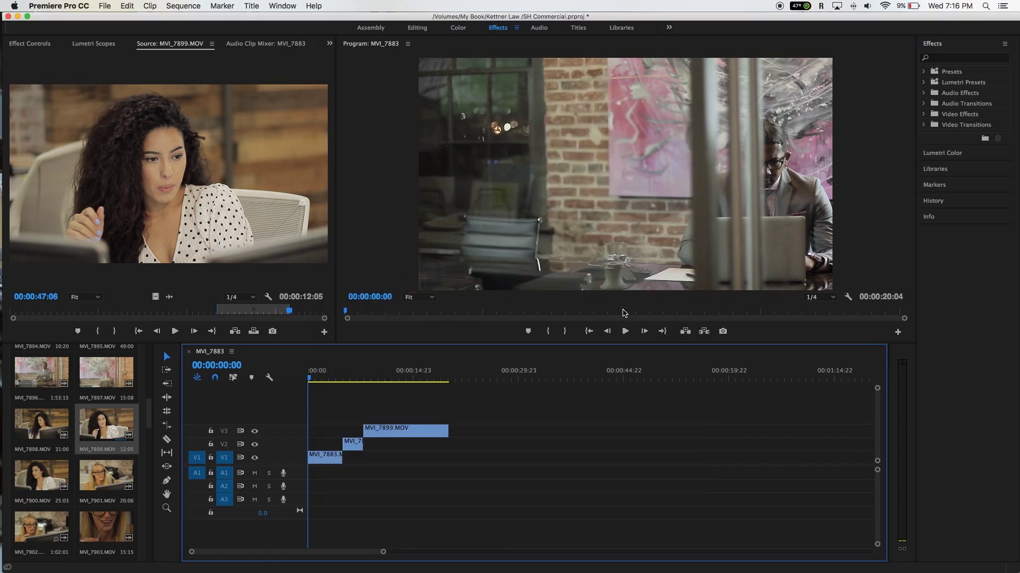
Play the sequence from its beginning to review the cuts between the three clips
click(361, 379)
click(377, 380)
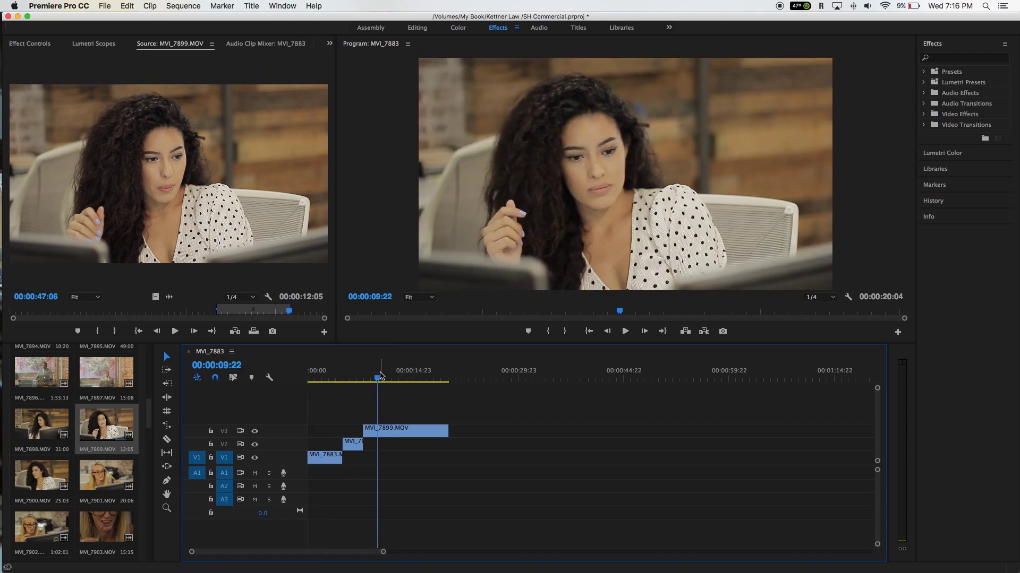
click(326, 379)
key(Home)
key(space)
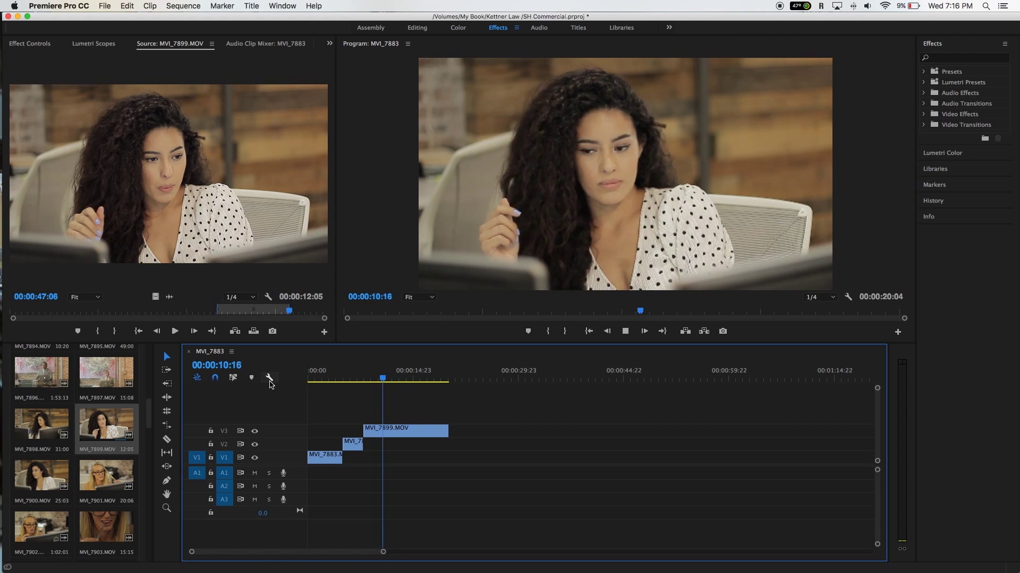
click(345, 373)
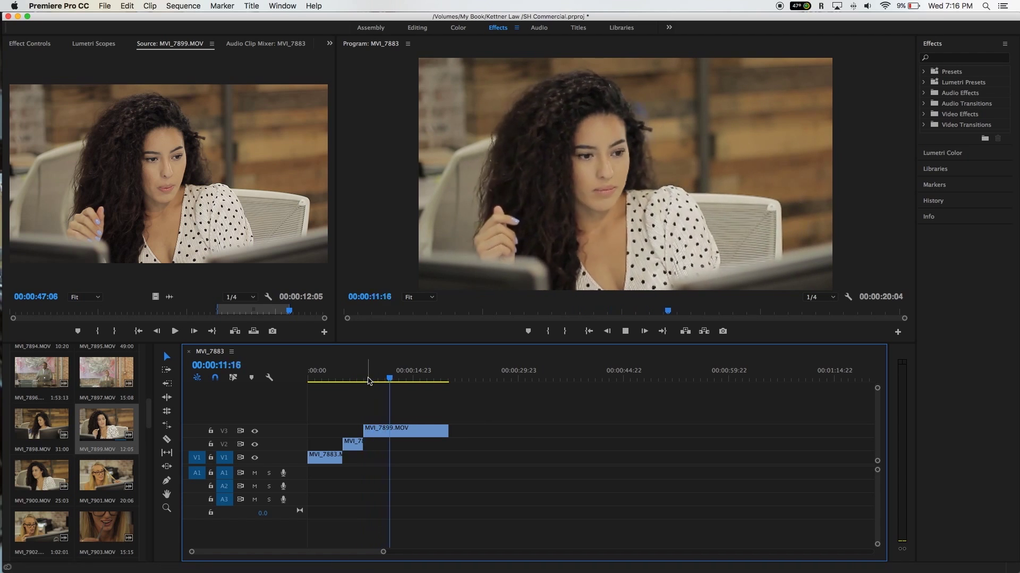
key(Home)
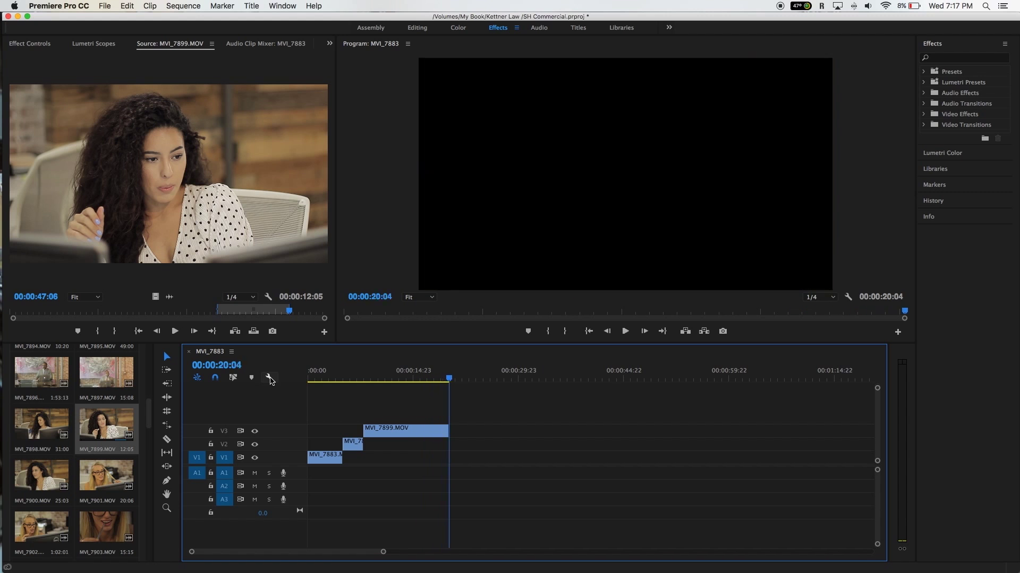
Replay the cut into MVI_7899.MOV, skim that clip to about 00:00:15:10 and select it on V3
drag(449, 378, 253, 371)
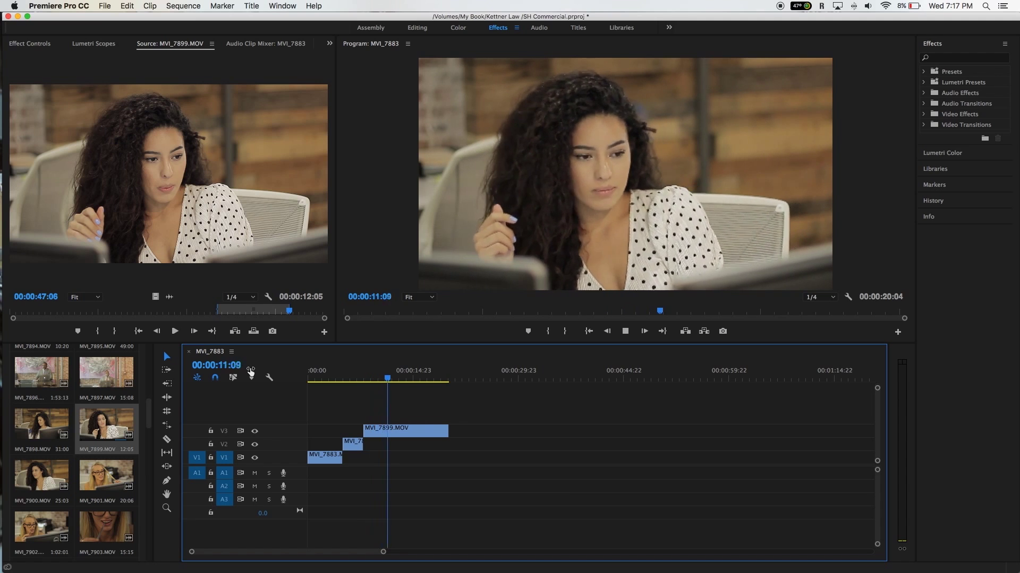
click(329, 378)
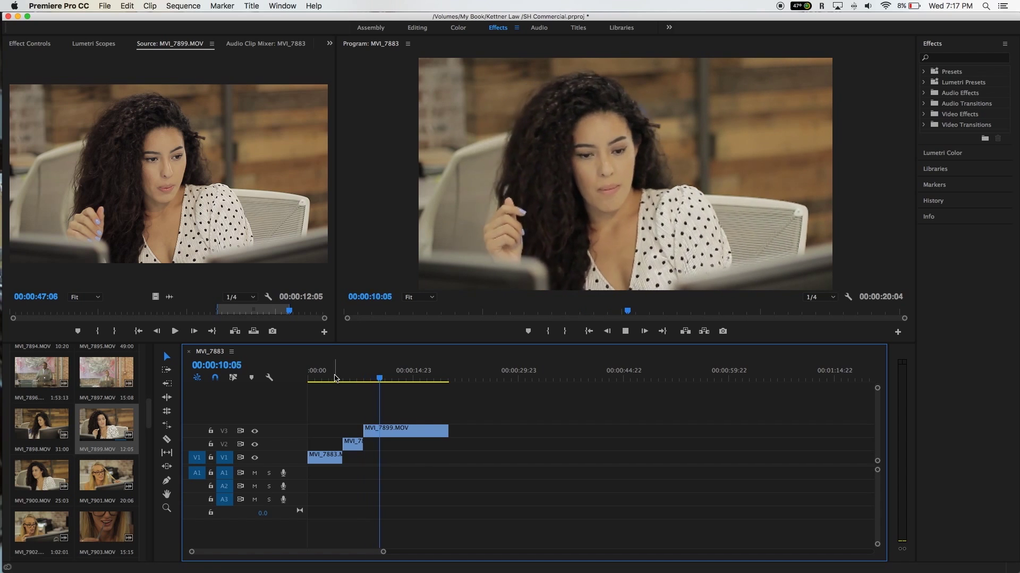
click(344, 378)
drag(349, 378, 416, 382)
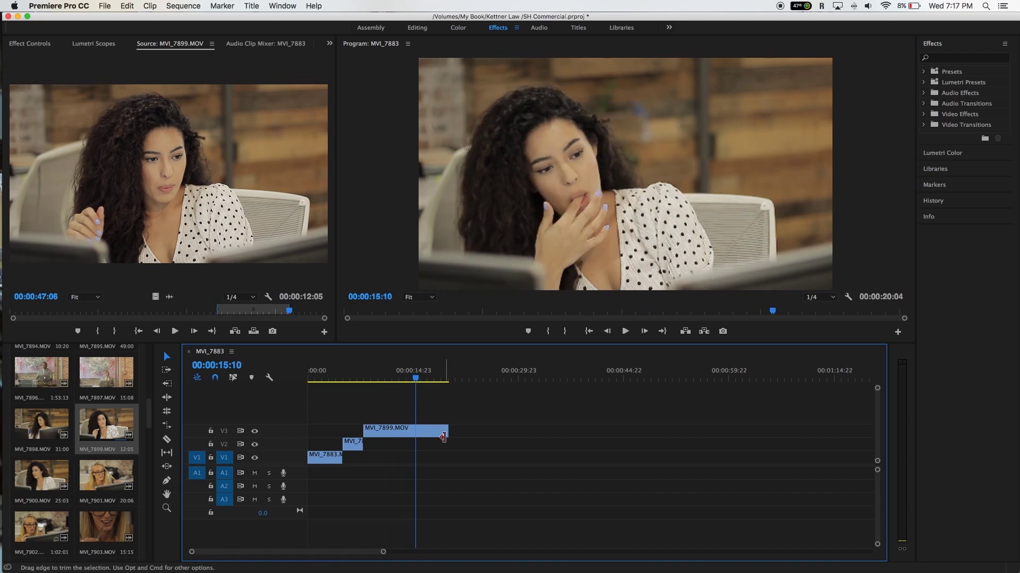
click(419, 435)
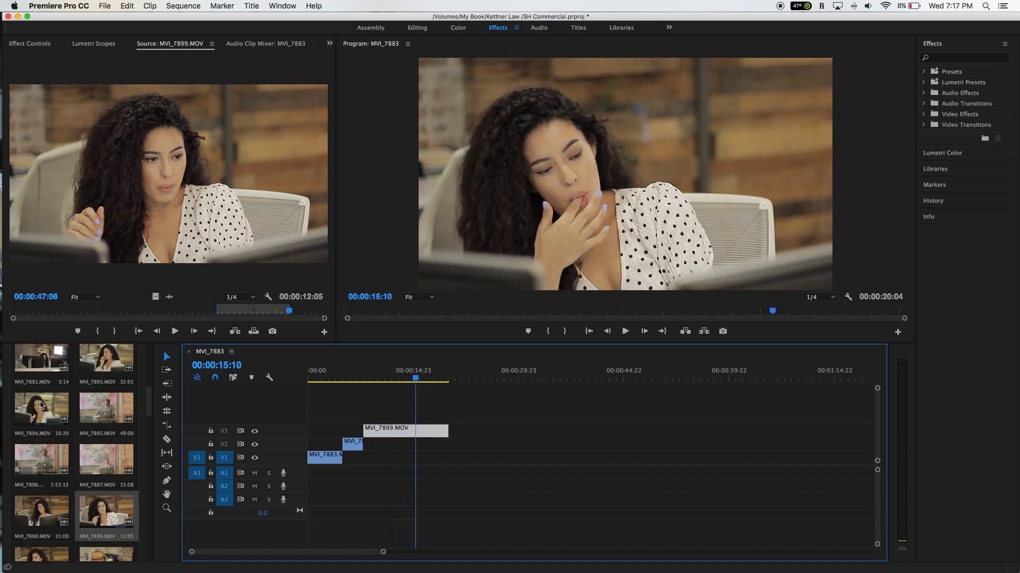
Open the source clip MVI_7891.MOV, skim back to about 00:00:00:14 and browse the remaining shots down to MVI_7919.MOV
scroll(42, 406, up, 3)
double_click(40, 477)
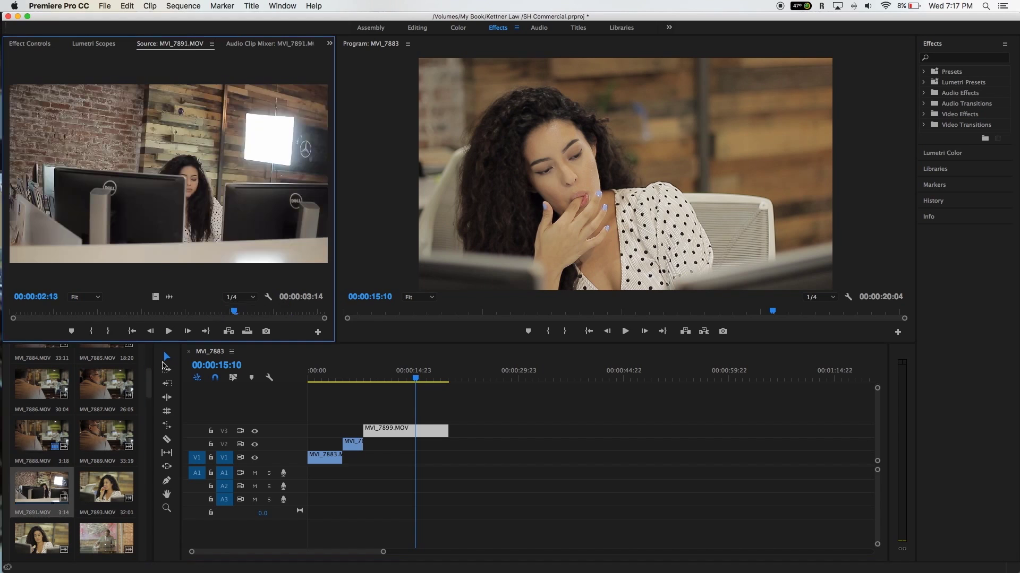
drag(205, 312, 62, 317)
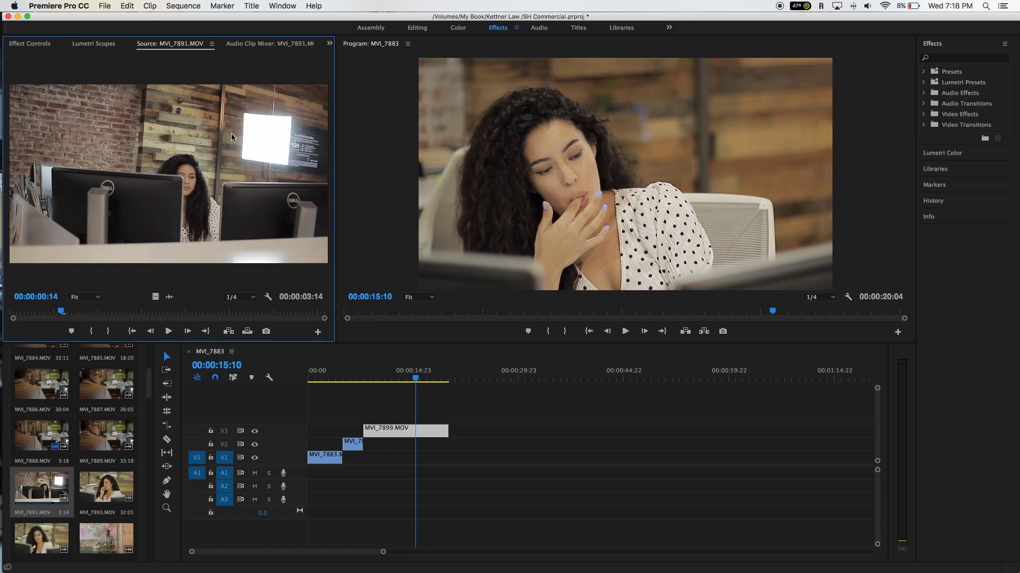
scroll(44, 496, down, 5)
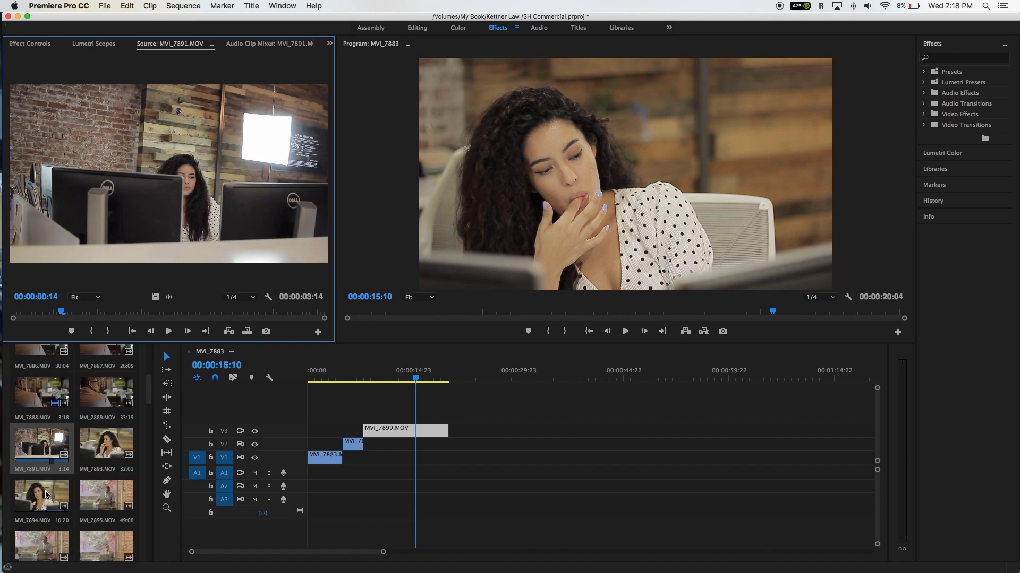
scroll(46, 495, down, 12)
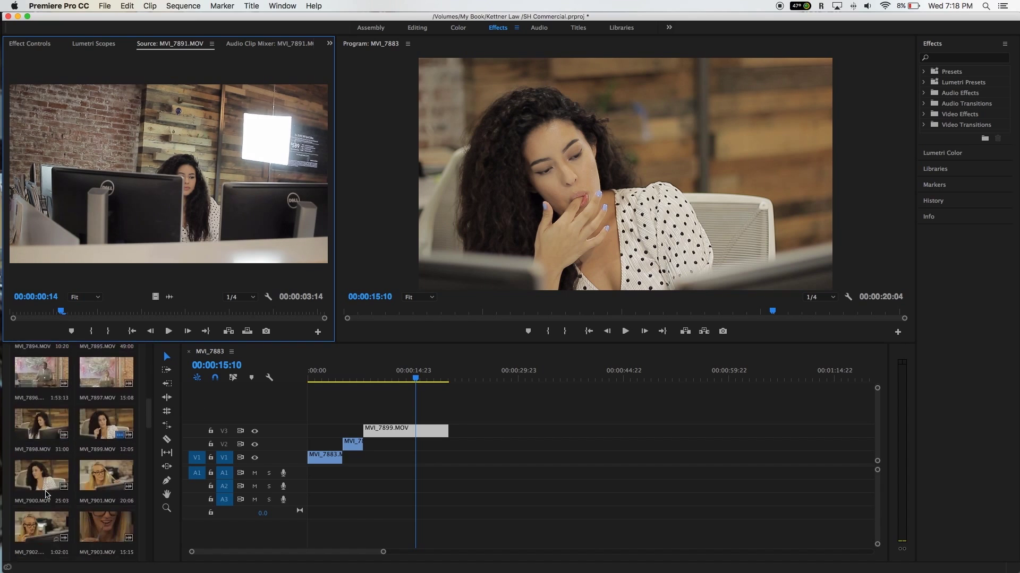
scroll(48, 492, down, 8)
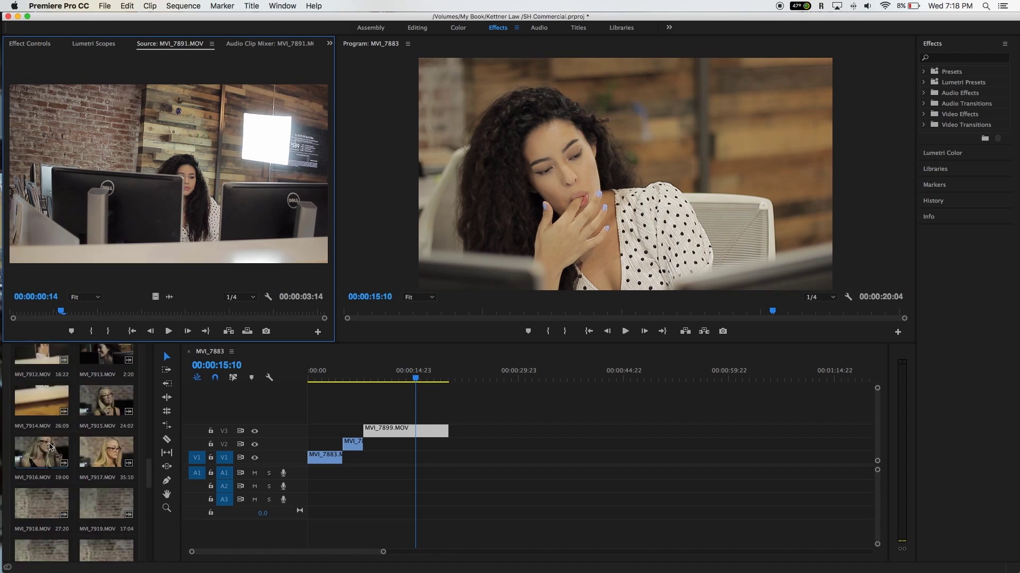
Park the playhead at 00:00:13:22 in MVI_7899.MOV and look through the Video Effects, including Magic Bullet's Colorista III and Film
click(404, 378)
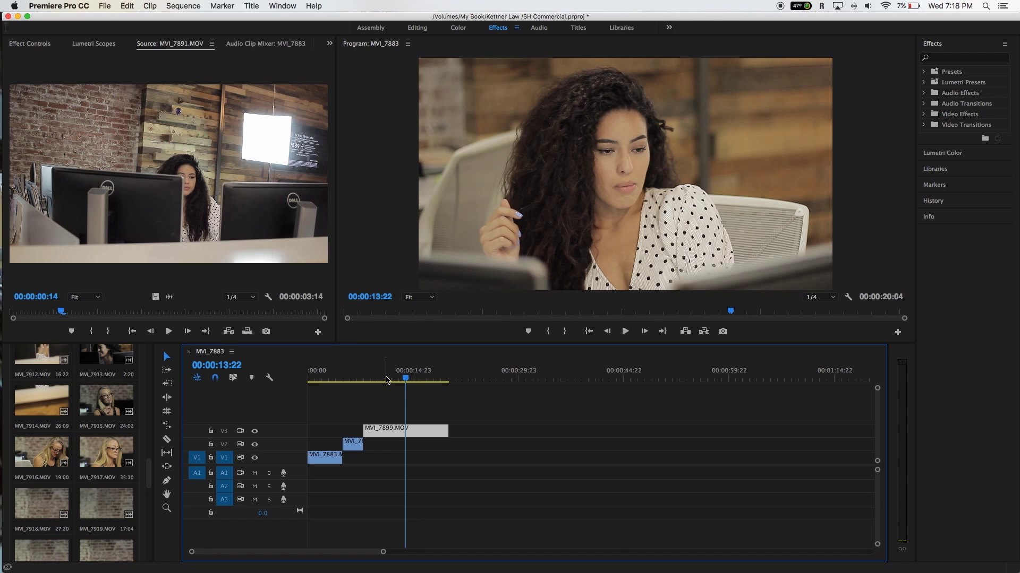
mouse_move(404, 379)
mouse_down()
mouse_move(282, 382)
mouse_move(405, 380)
mouse_up()
click(924, 115)
click(930, 221)
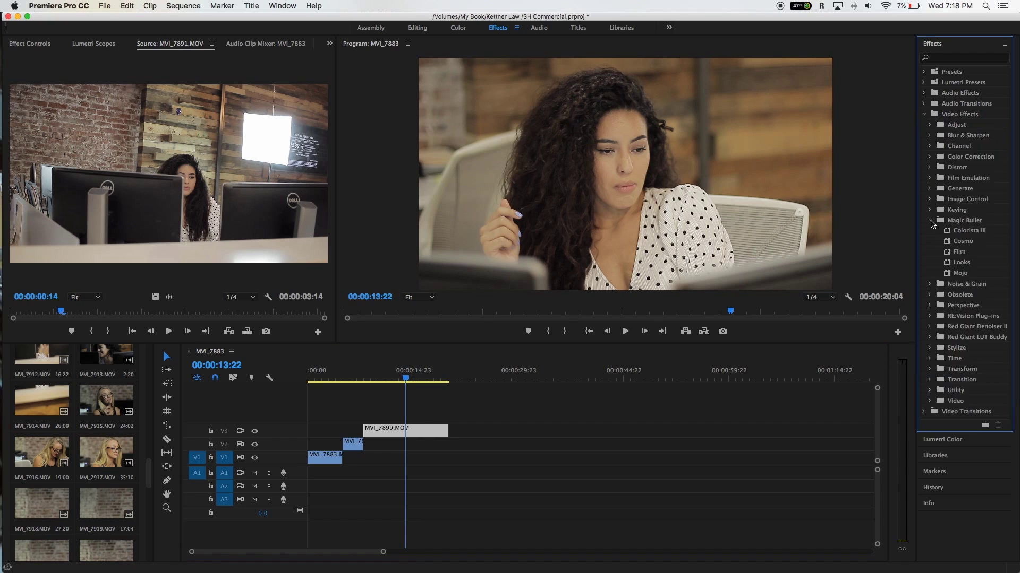
click(953, 232)
click(949, 251)
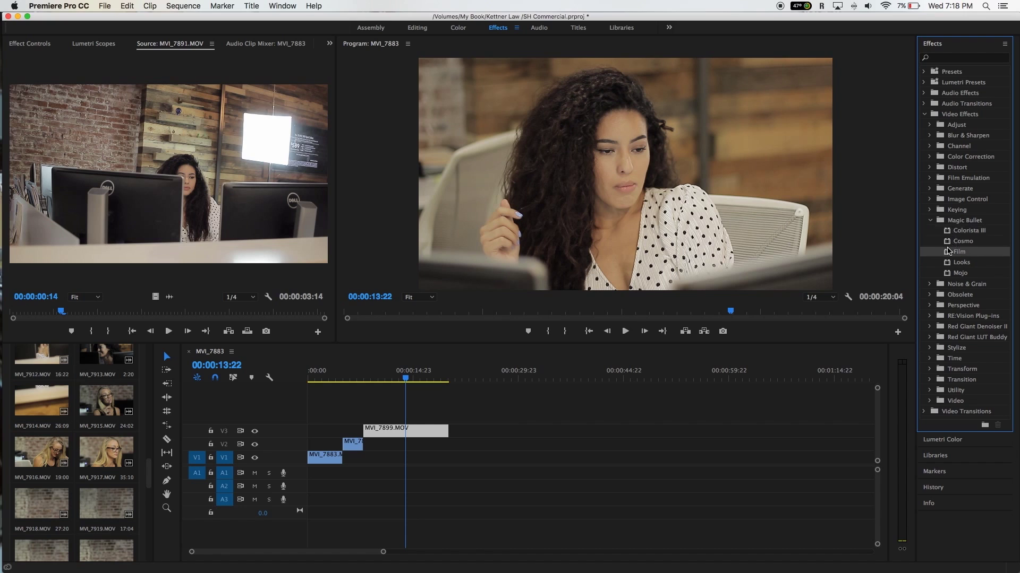
click(949, 232)
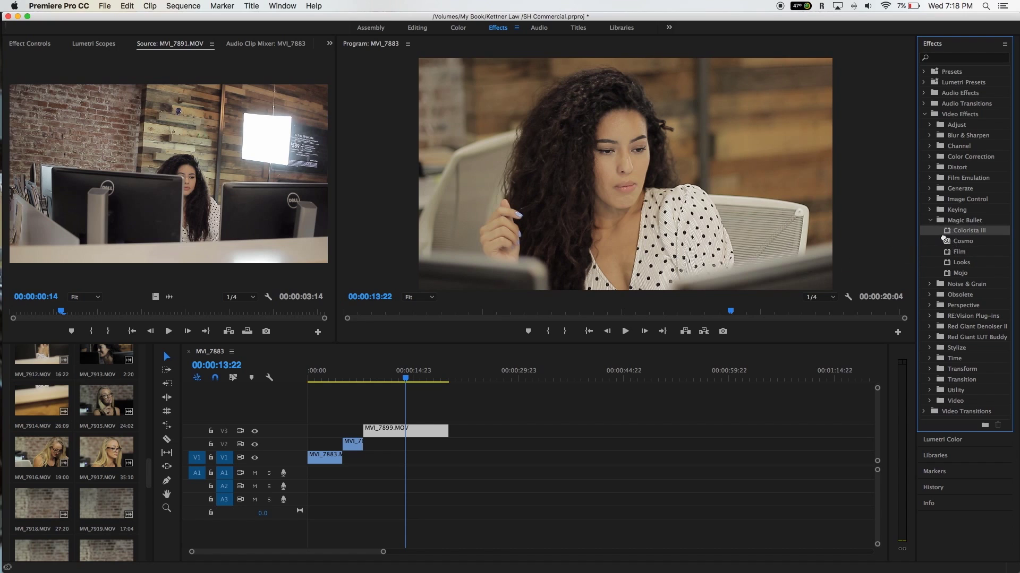
click(930, 221)
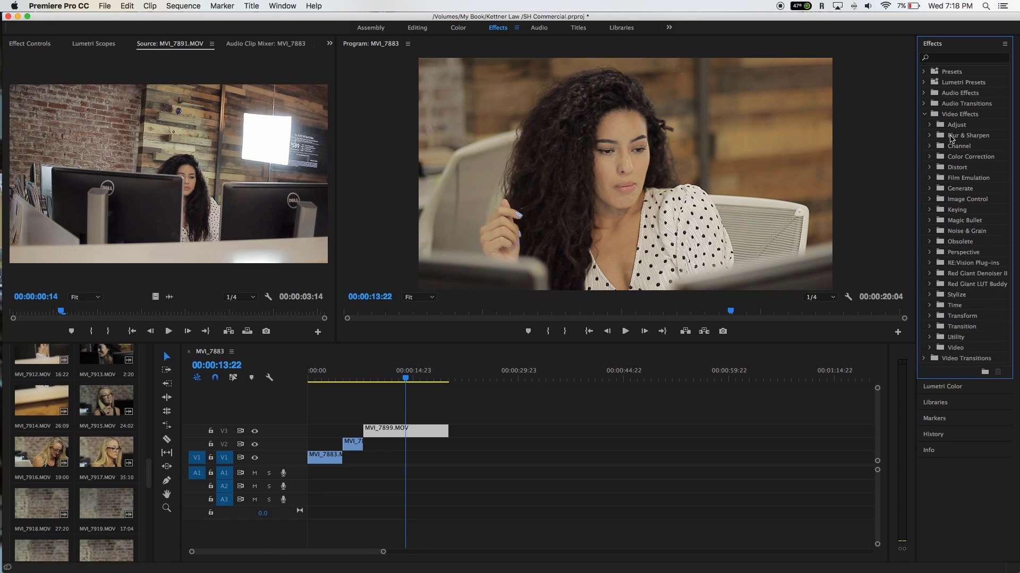
click(927, 114)
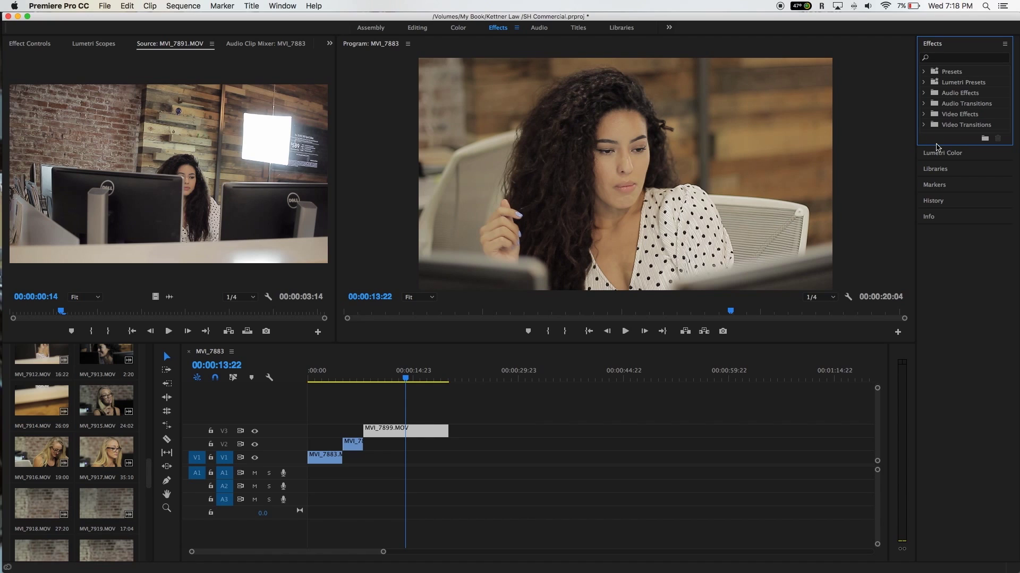
click(925, 114)
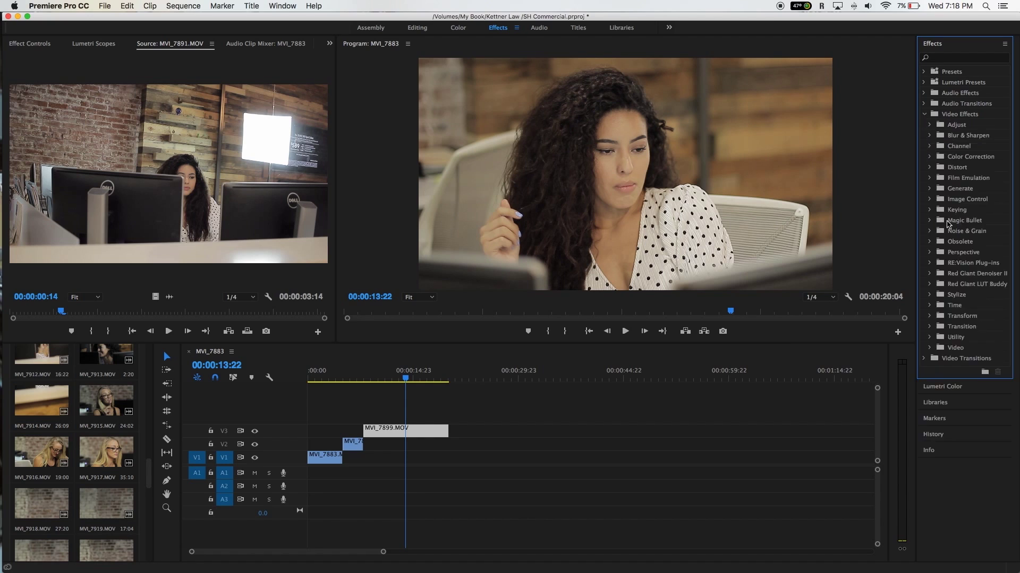
click(924, 115)
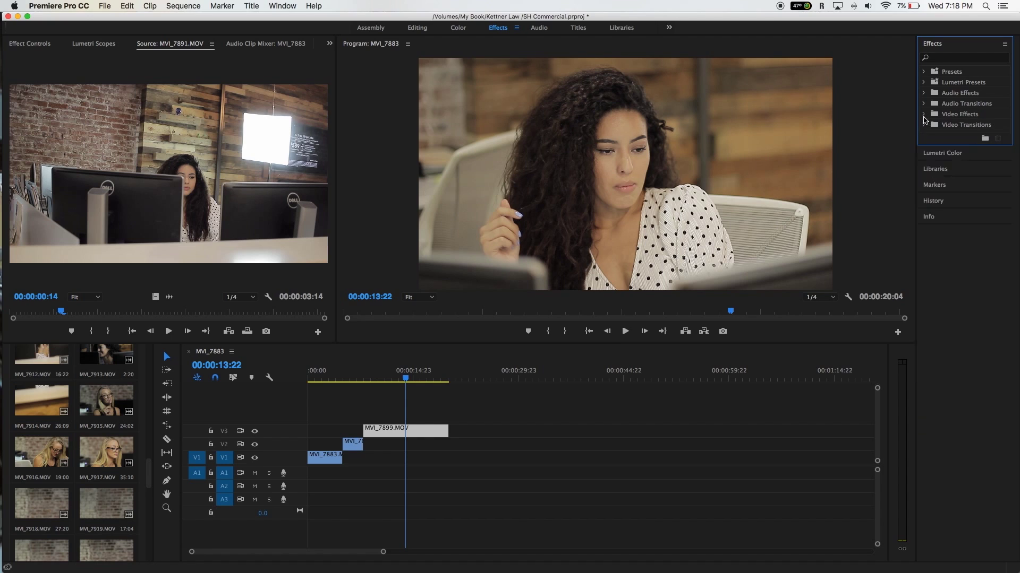
Bring up a widened Lumetri Color for MVI_7899.MOV and set its white balance to Temperature -25.4 and Tint 7.0
click(957, 154)
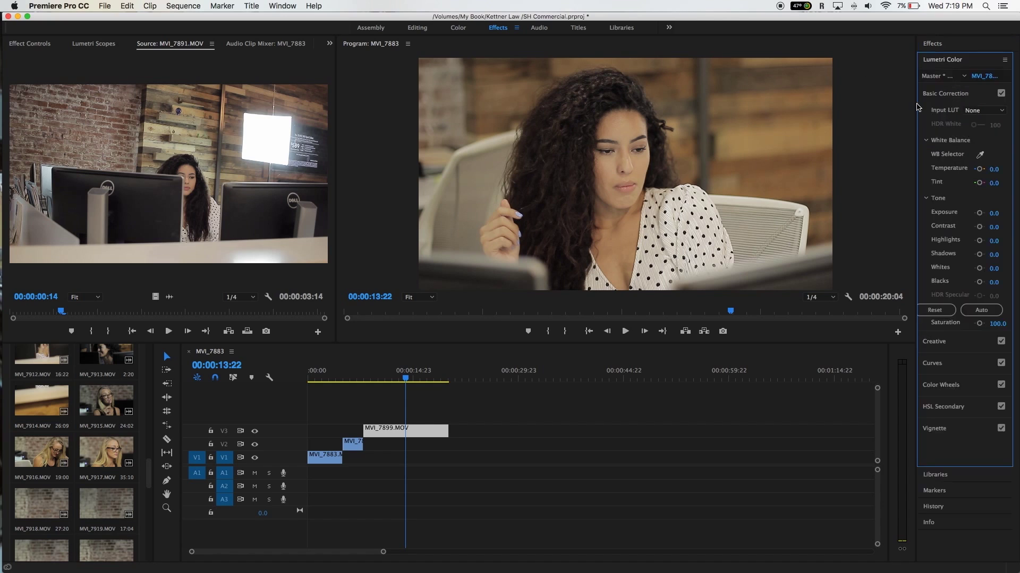
drag(919, 108, 829, 117)
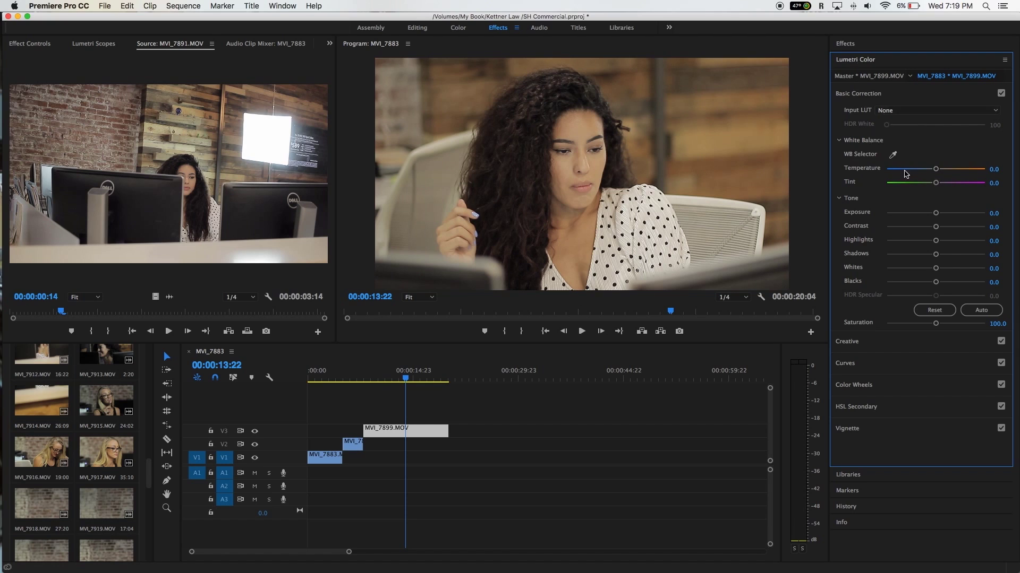
drag(935, 170, 927, 171)
drag(937, 187, 924, 170)
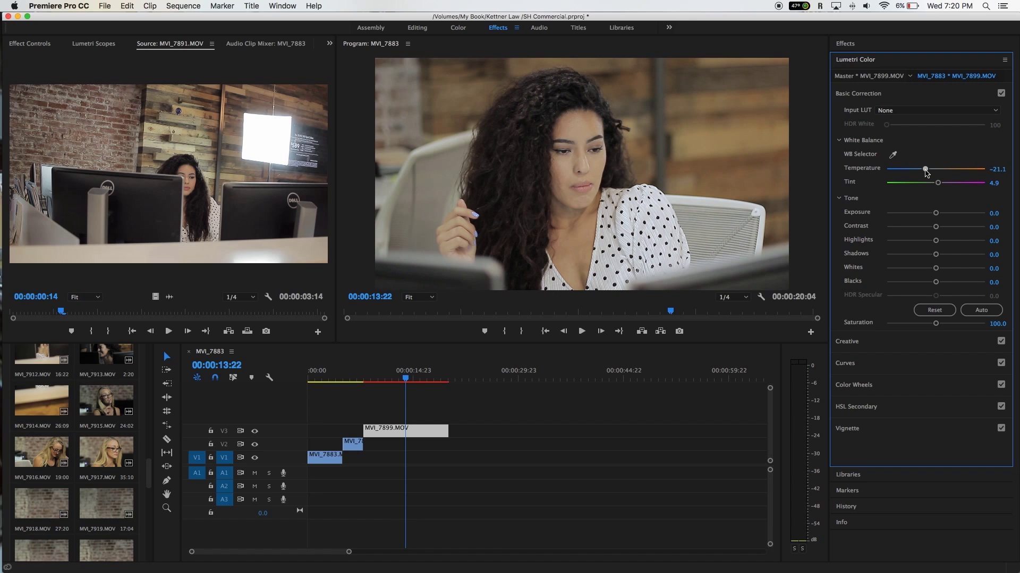
drag(926, 173, 924, 172)
drag(938, 184, 940, 183)
Brighten MVI_7899.MOV with Exposure 0.8 and strengthen it with Contrast 38.4
drag(937, 214, 941, 215)
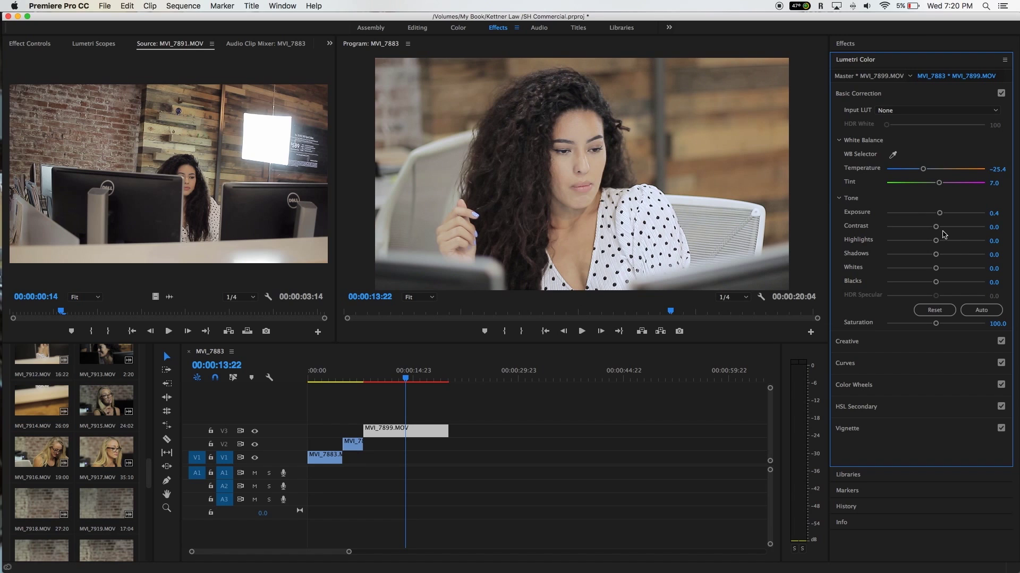
drag(940, 213, 945, 213)
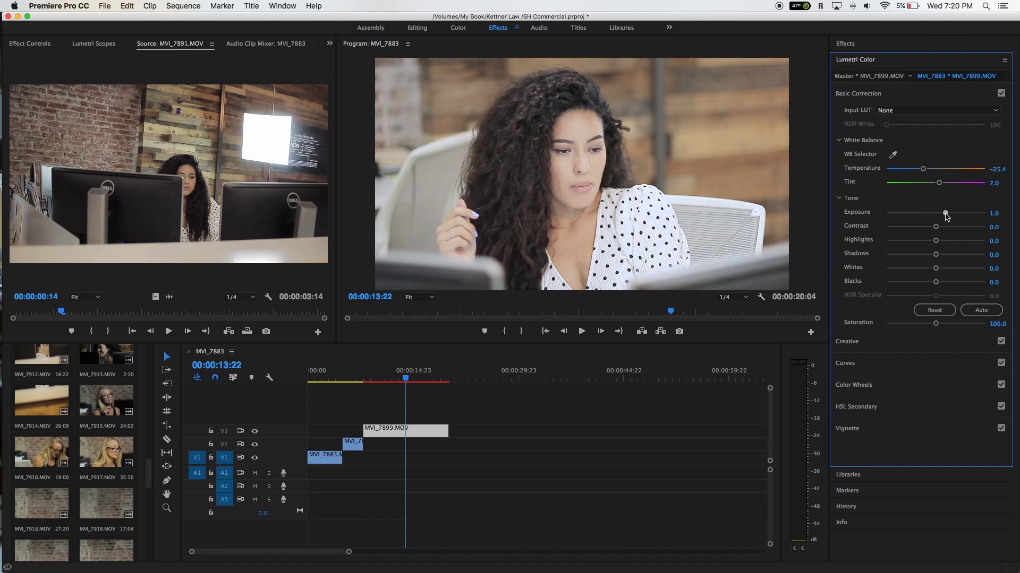
mouse_move(945, 213)
mouse_down()
mouse_move(940, 228)
mouse_move(968, 228)
mouse_move(954, 227)
mouse_up()
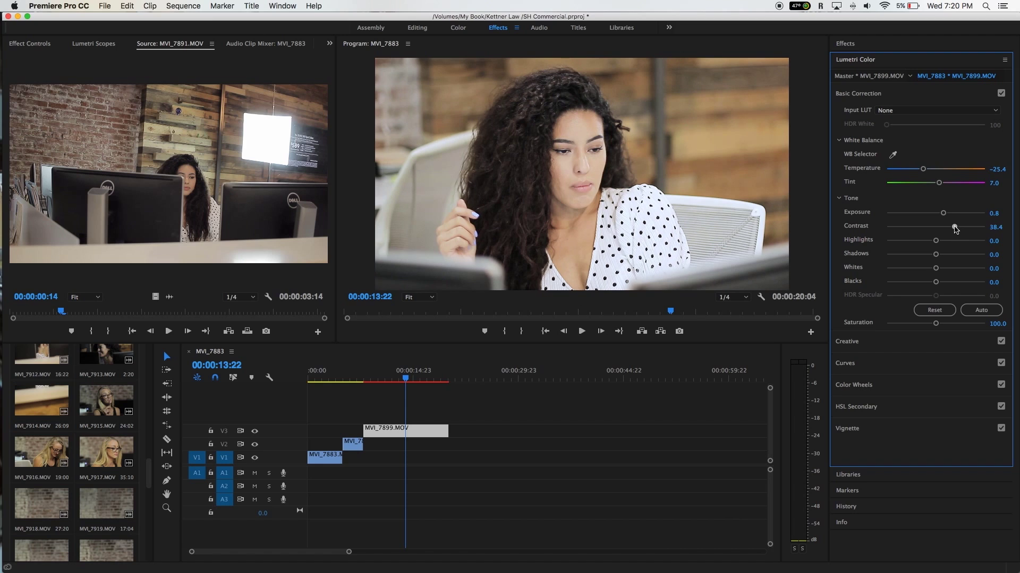
Balance the clip's tones with Highlights -35.1, Shadows -15.7, Whites 16.8 and Blacks -16.8
drag(936, 242, 925, 243)
drag(925, 242, 918, 243)
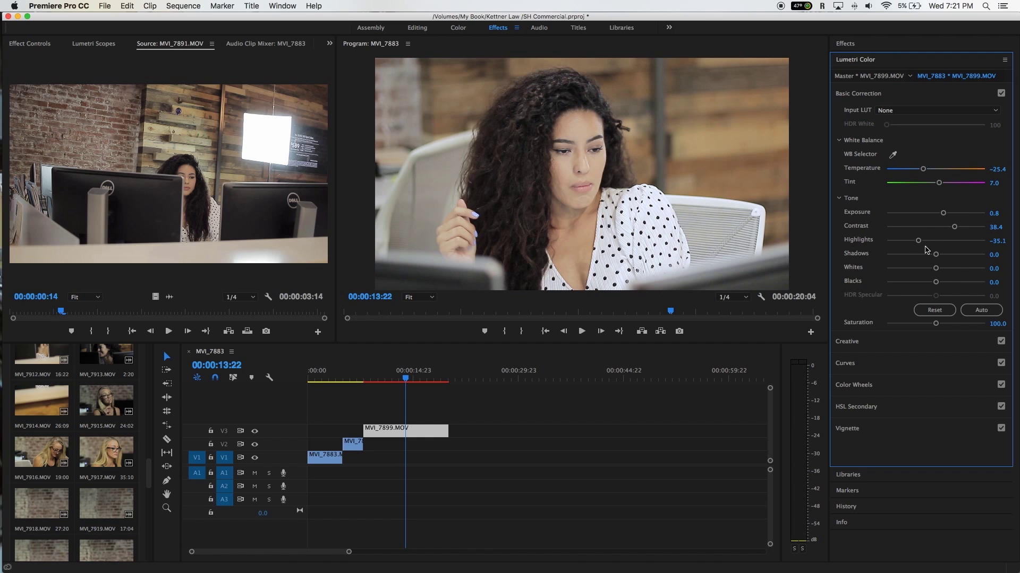
drag(937, 255, 950, 272)
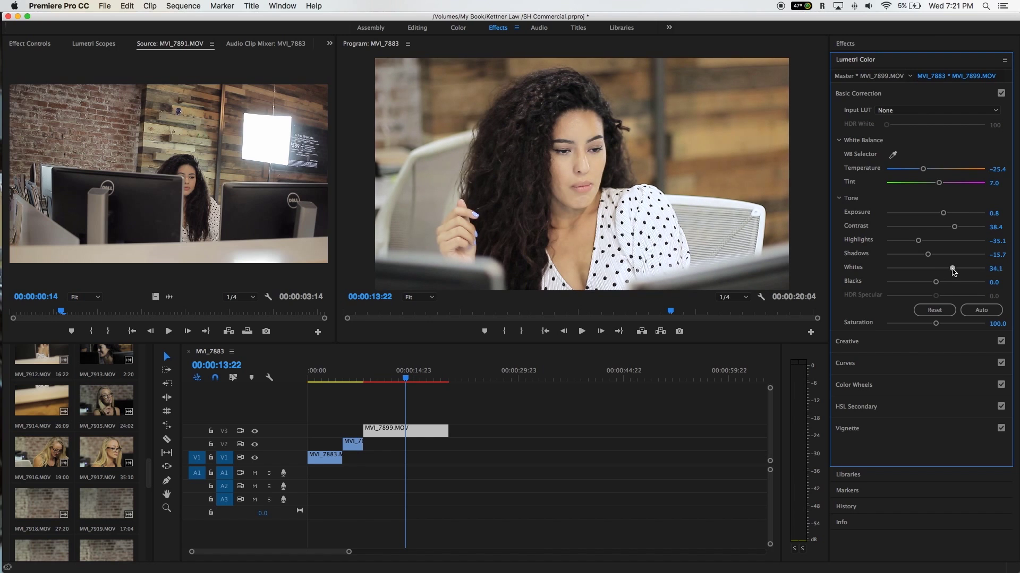
mouse_move(953, 272)
mouse_down()
mouse_move(973, 271)
mouse_move(948, 271)
mouse_up()
drag(936, 282, 931, 284)
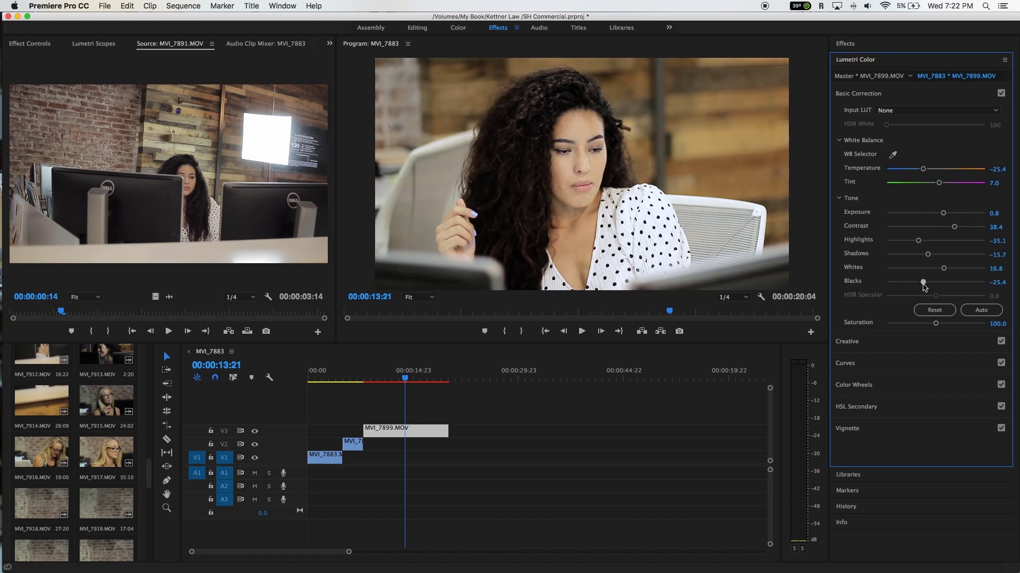
drag(924, 285, 927, 286)
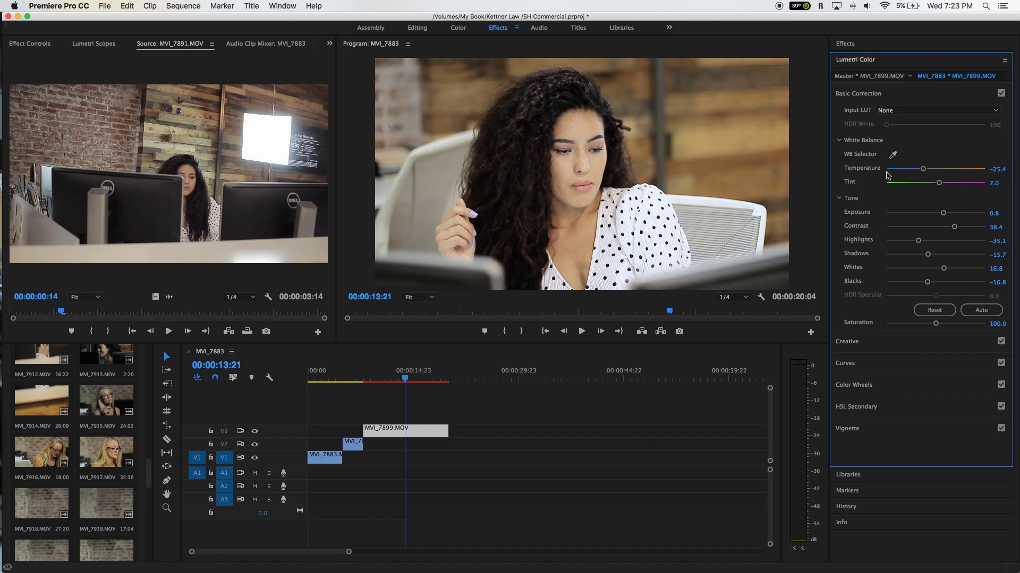
Try sampling the white chair back as the white balance reference, then undo the sampled correction
click(894, 155)
click(719, 204)
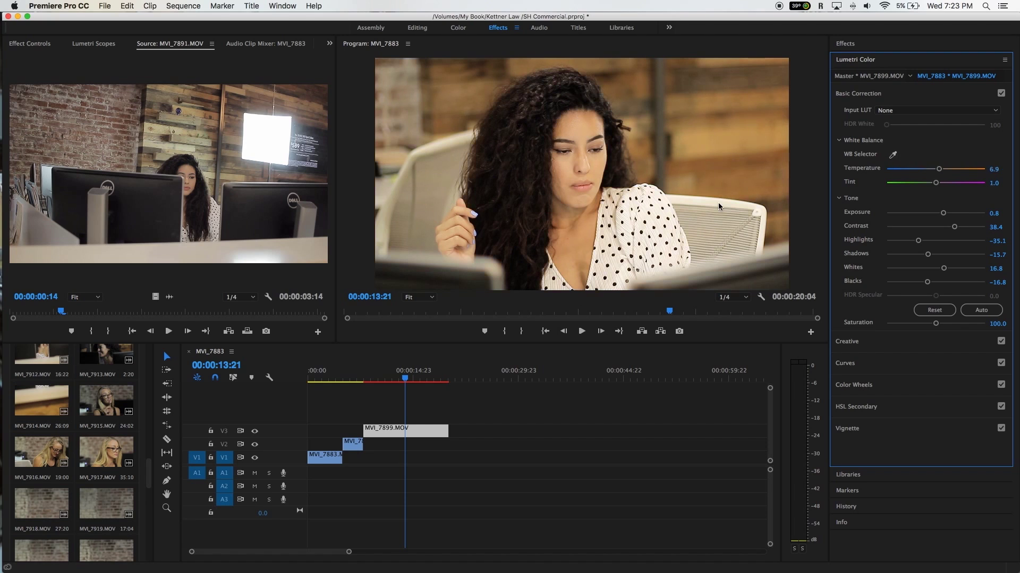
key(super+z)
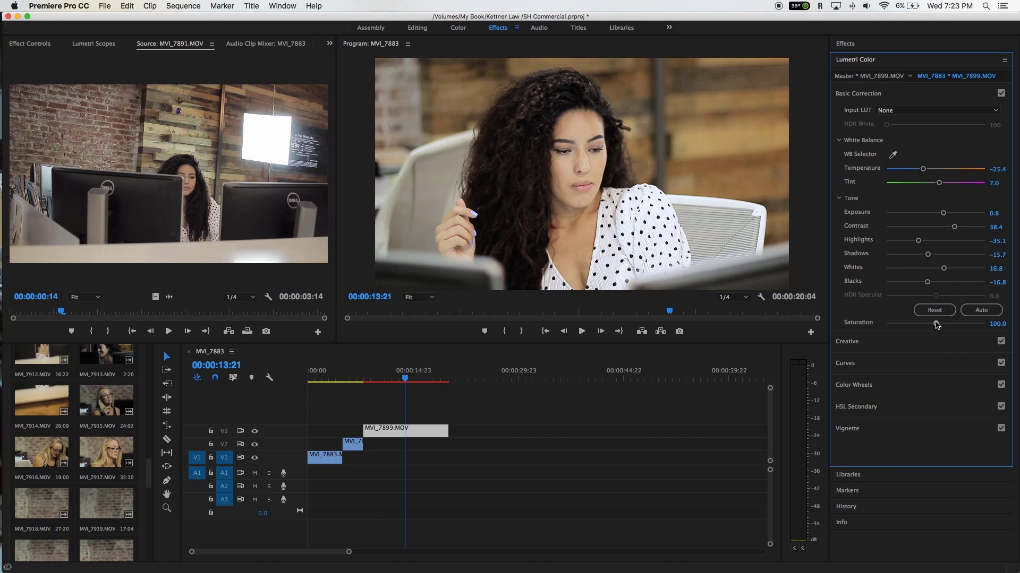
Lower the clip's Basic Correction saturation slightly and open the Creative controls
drag(937, 326, 933, 326)
click(877, 93)
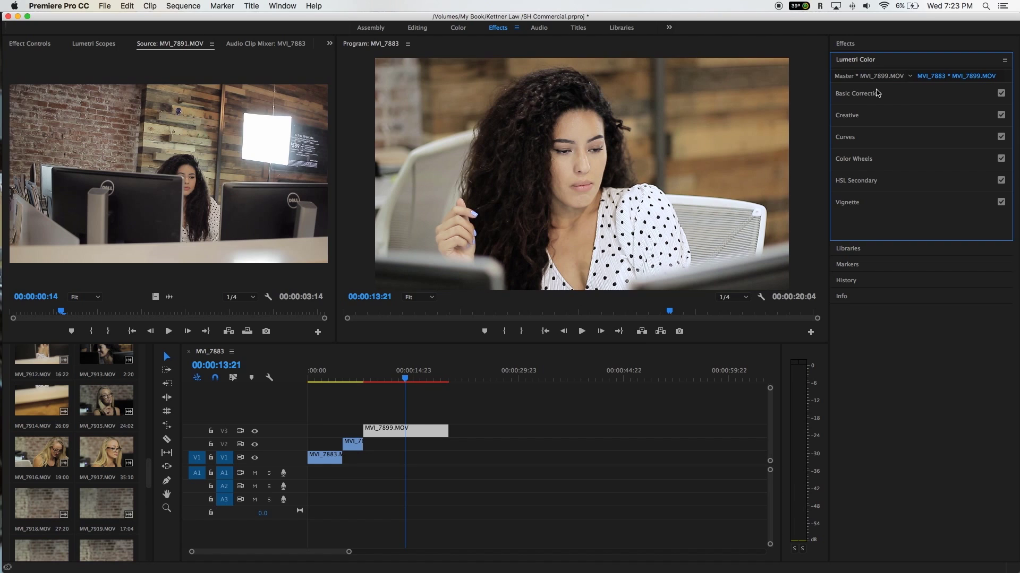
click(865, 115)
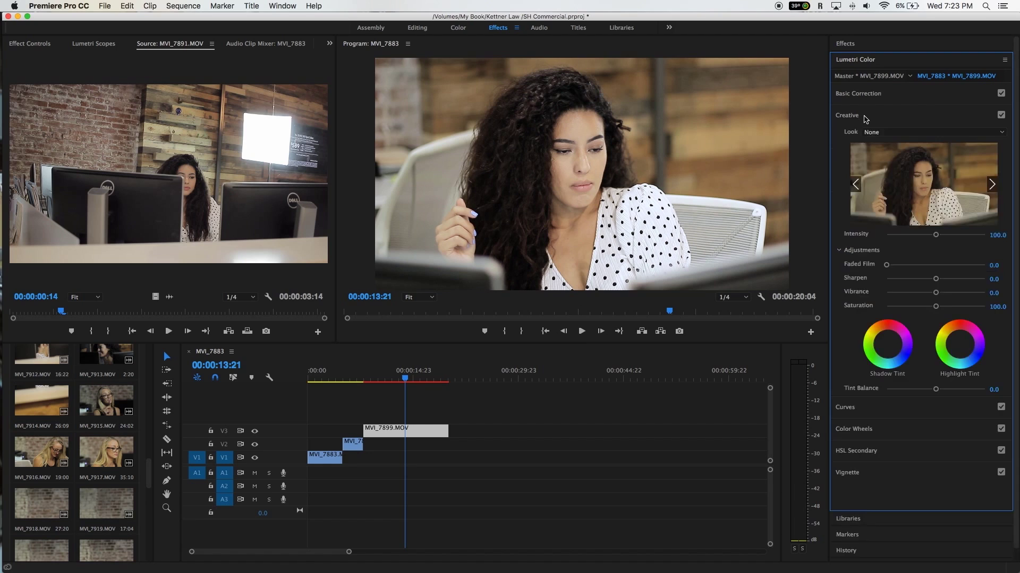
Step back and forth through the Creative look previews on the clip, comparing looks such as SL BIG HDR, SL BLUE COLD and SL GOLD ORANGE
click(992, 185)
click(992, 186)
click(992, 186)
click(992, 186)
click(992, 186)
click(992, 186)
click(992, 186)
click(991, 186)
click(992, 186)
click(992, 186)
click(992, 186)
click(992, 186)
click(991, 186)
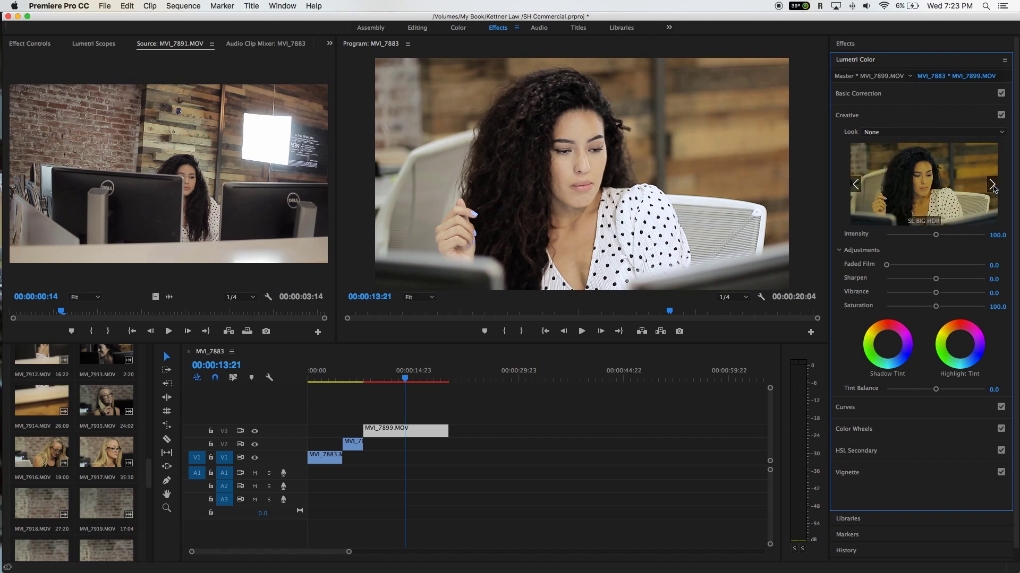
click(992, 186)
click(991, 186)
click(992, 186)
click(992, 185)
click(991, 186)
click(859, 187)
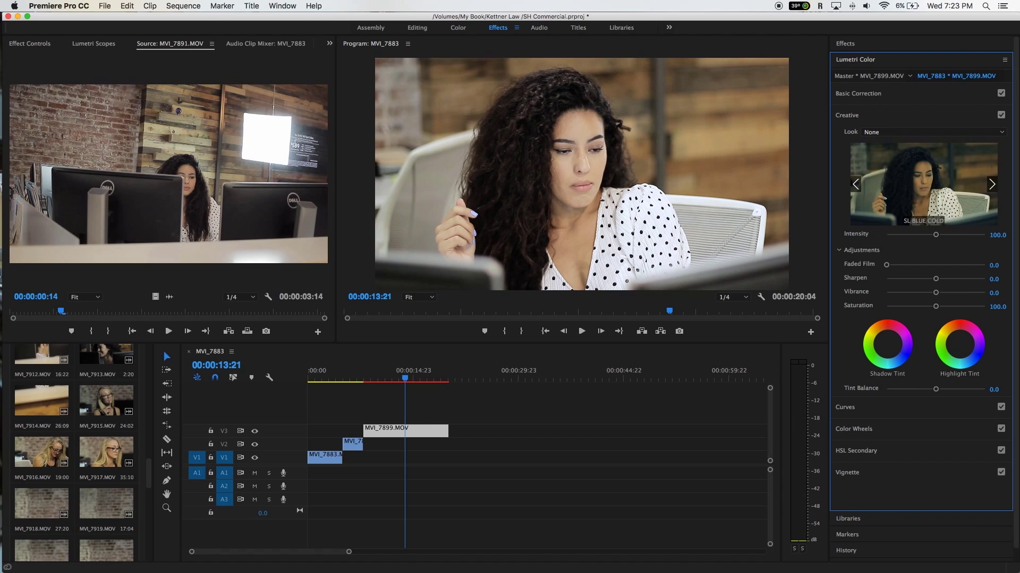
click(992, 185)
click(992, 186)
click(992, 186)
click(992, 186)
click(992, 186)
click(992, 186)
click(992, 186)
click(992, 186)
click(992, 186)
click(992, 186)
click(992, 186)
click(992, 186)
click(992, 186)
click(992, 186)
click(992, 186)
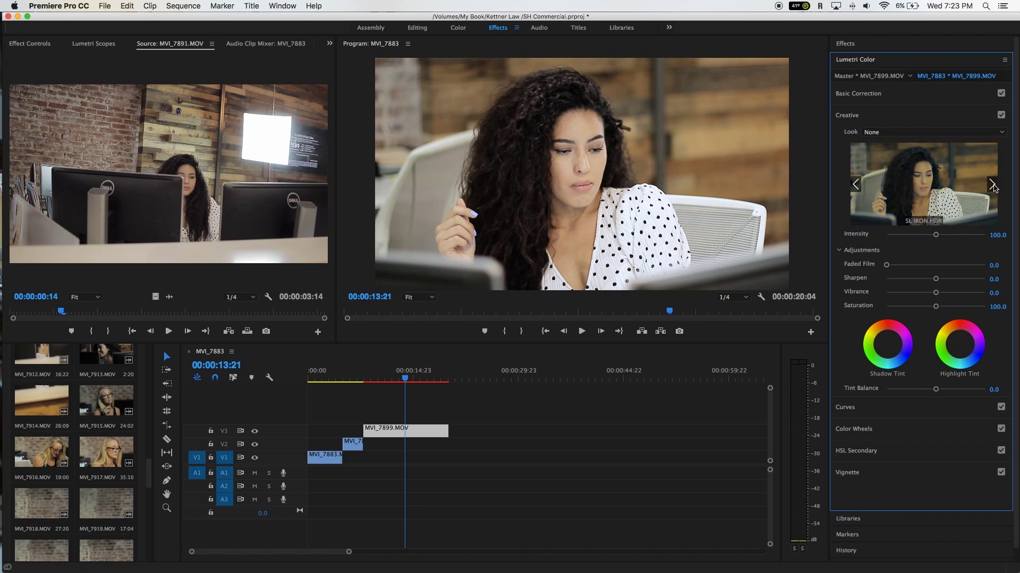
click(856, 184)
click(856, 184)
click(856, 184)
click(856, 184)
click(992, 186)
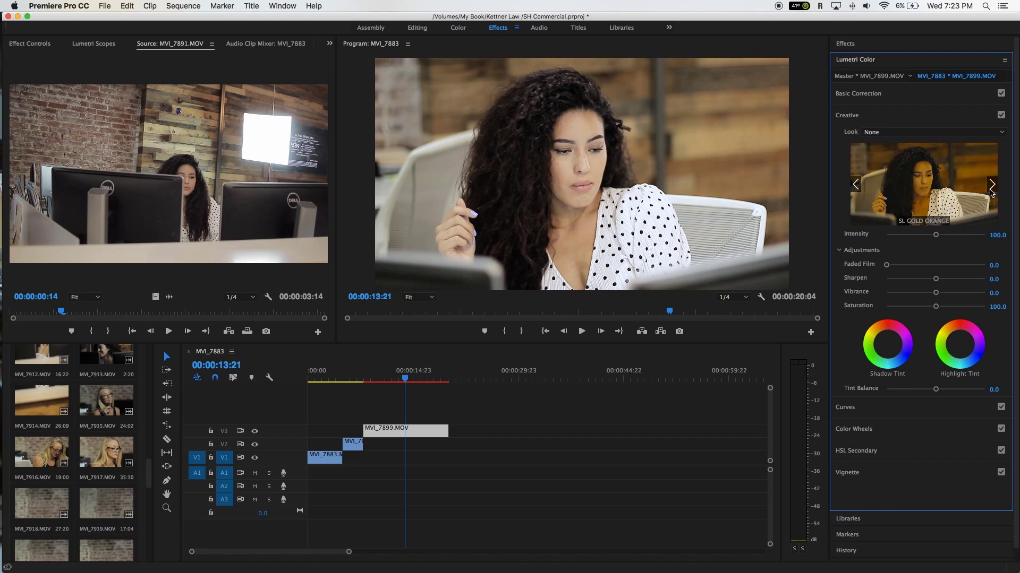
click(992, 186)
Set the look intensity to 51.9 and preview the Creative looks again from the first one through SL NOIR TRI-X
drag(936, 236, 899, 237)
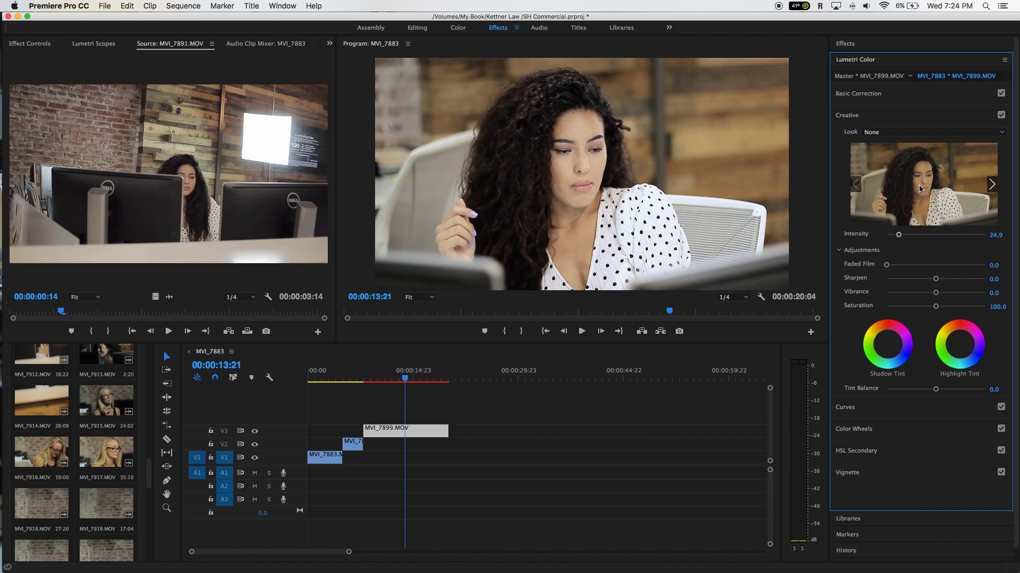
drag(899, 236, 945, 239)
click(991, 185)
click(992, 185)
click(992, 184)
click(992, 185)
click(991, 185)
click(993, 185)
click(993, 185)
click(993, 185)
click(993, 185)
click(993, 185)
click(993, 185)
click(993, 185)
click(993, 185)
click(993, 185)
click(993, 185)
click(993, 185)
click(993, 185)
click(993, 184)
click(993, 185)
click(993, 184)
click(993, 185)
click(993, 185)
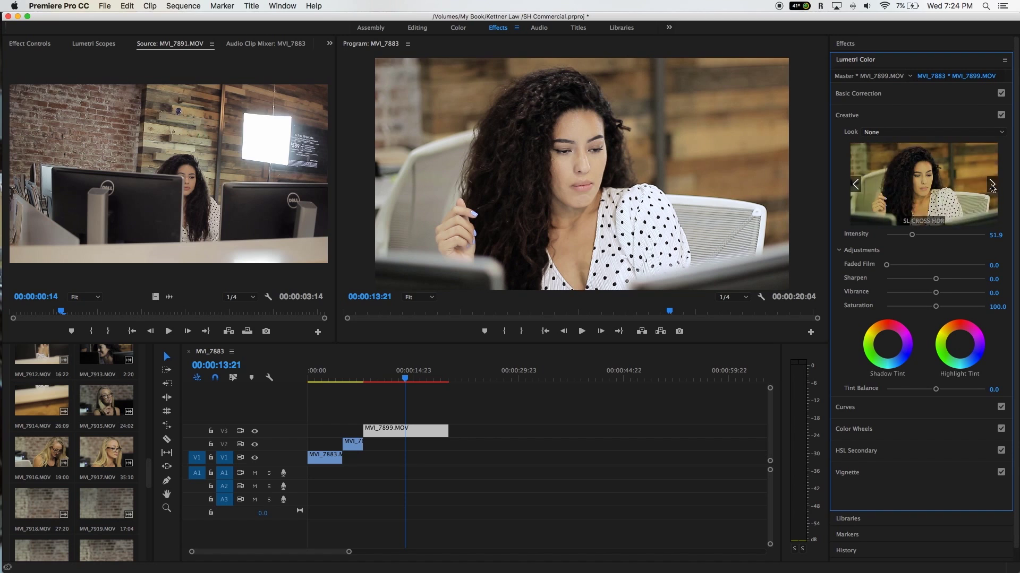
click(990, 184)
click(991, 184)
click(990, 185)
click(990, 184)
click(991, 184)
click(991, 185)
click(991, 184)
click(991, 184)
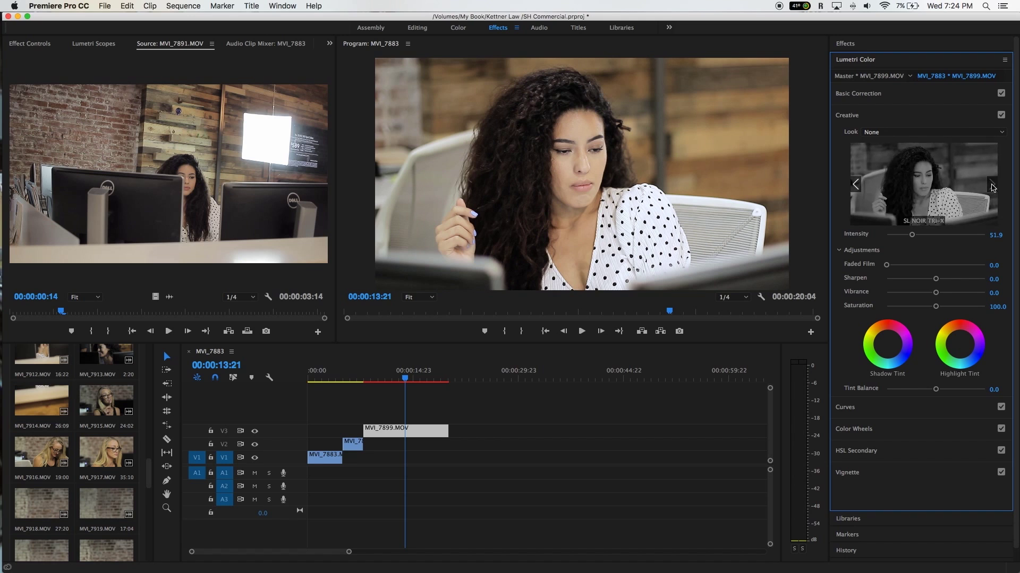
Go back to the SL GOLD RUSH HDR look, apply it to MVI_7899.MOV and raise its intensity
click(856, 185)
click(855, 185)
click(856, 185)
click(855, 184)
click(856, 185)
click(856, 185)
click(856, 185)
click(855, 185)
click(856, 185)
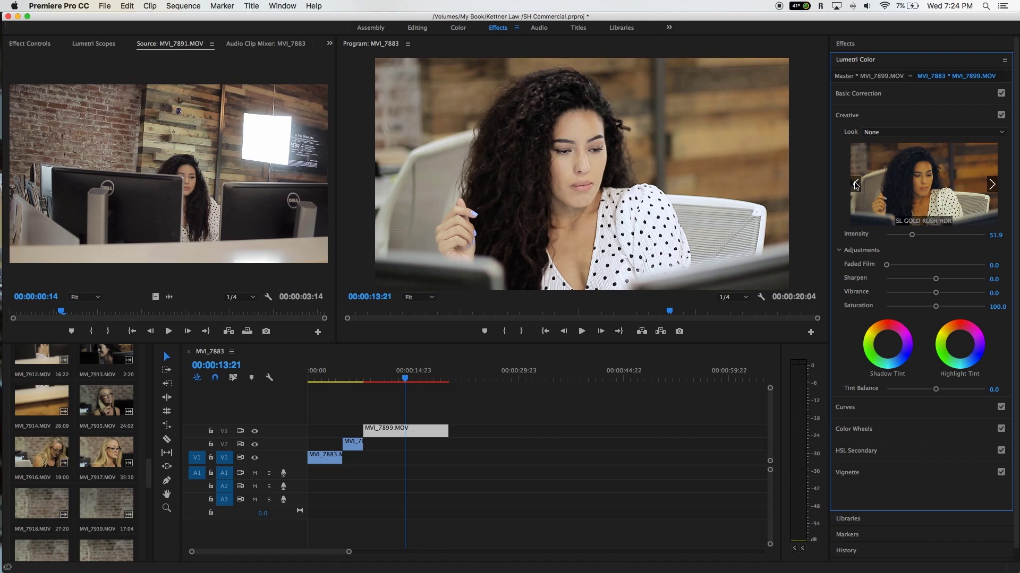
click(991, 184)
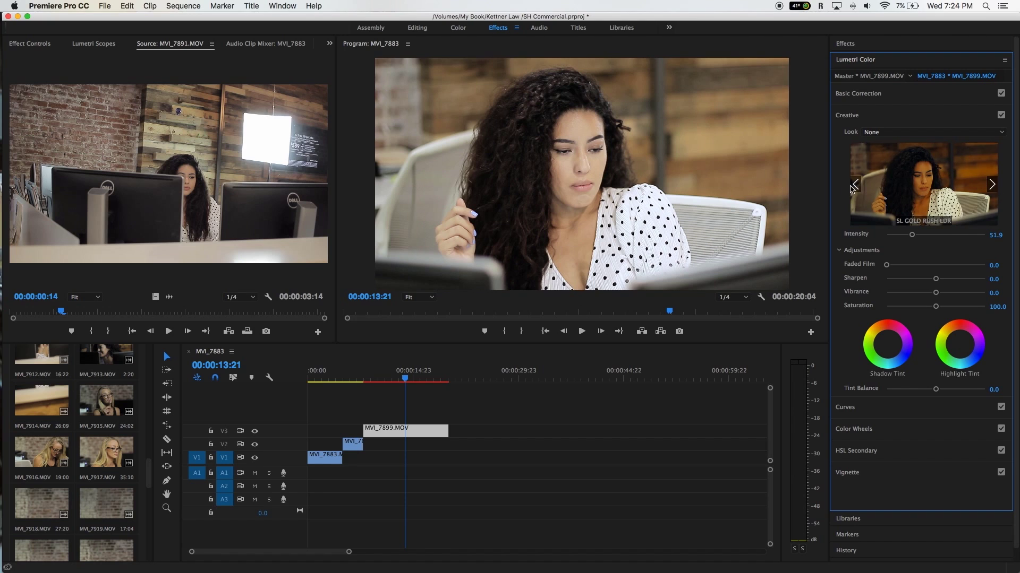
click(856, 185)
click(939, 194)
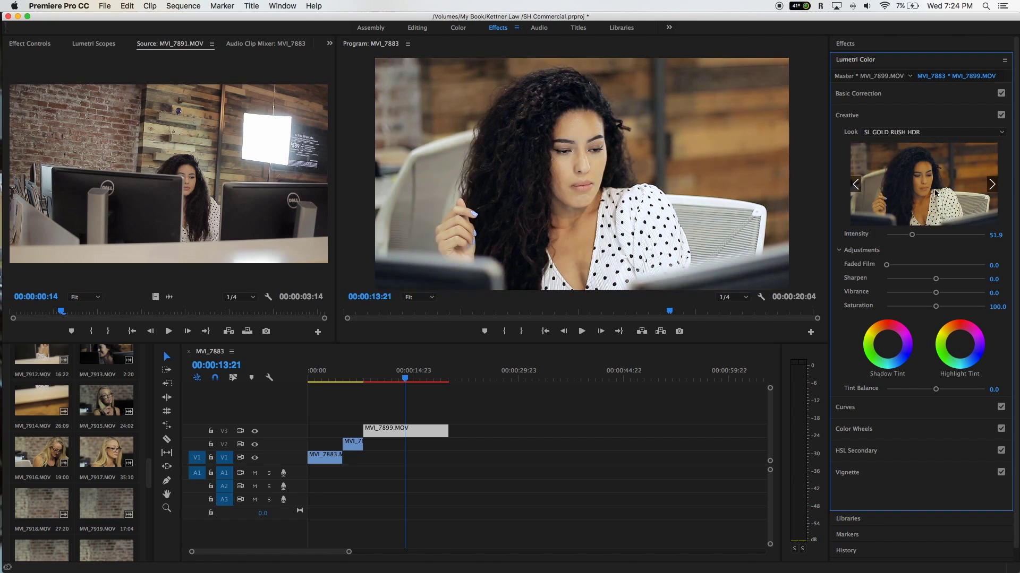
mouse_move(911, 234)
mouse_down()
mouse_move(892, 240)
mouse_move(990, 240)
mouse_move(918, 242)
mouse_move(929, 242)
mouse_up()
Add a point in the lower part of the master RGB curve and pull it down slightly to darken the shadows
click(919, 113)
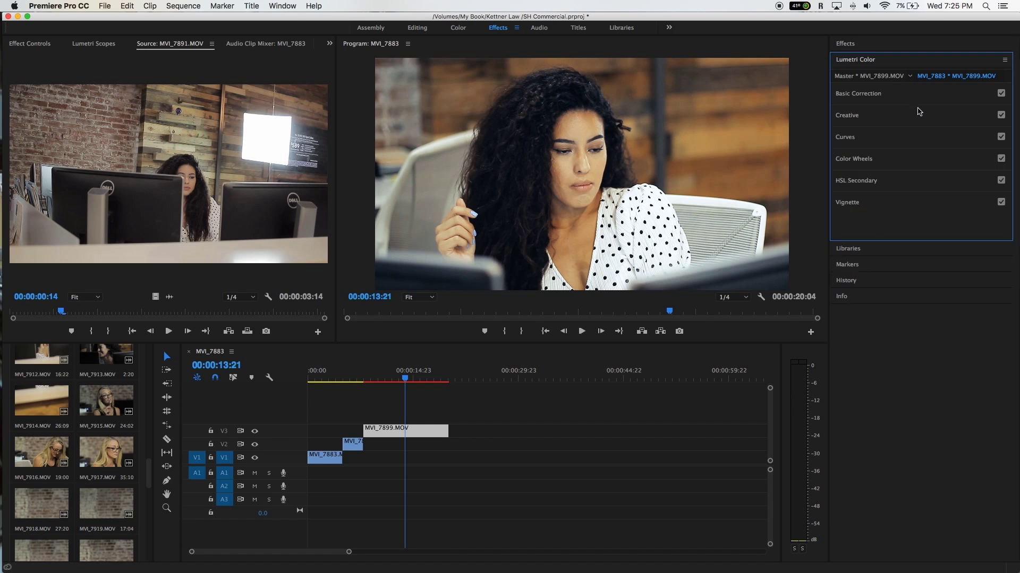
click(912, 137)
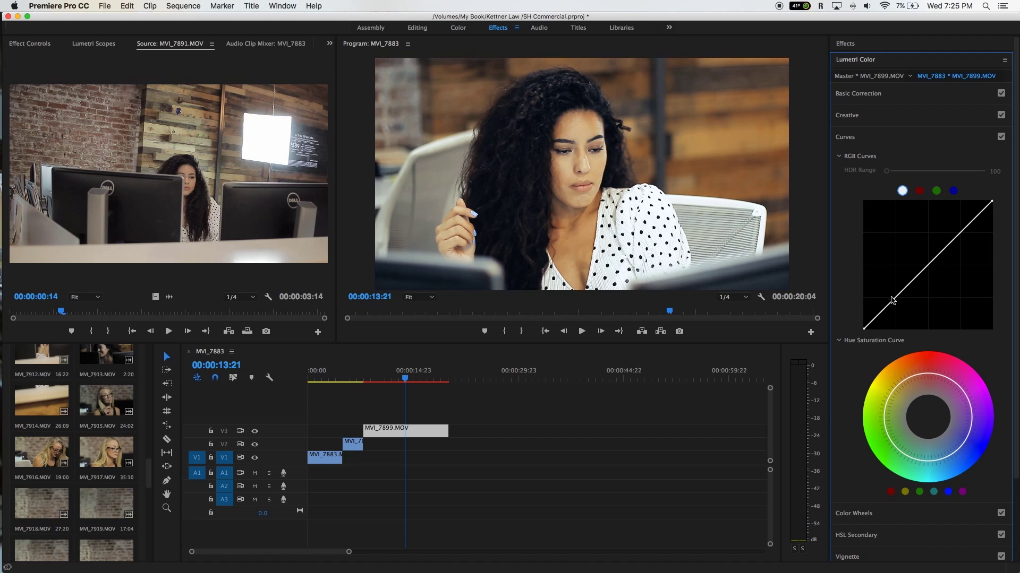
drag(894, 304, 895, 307)
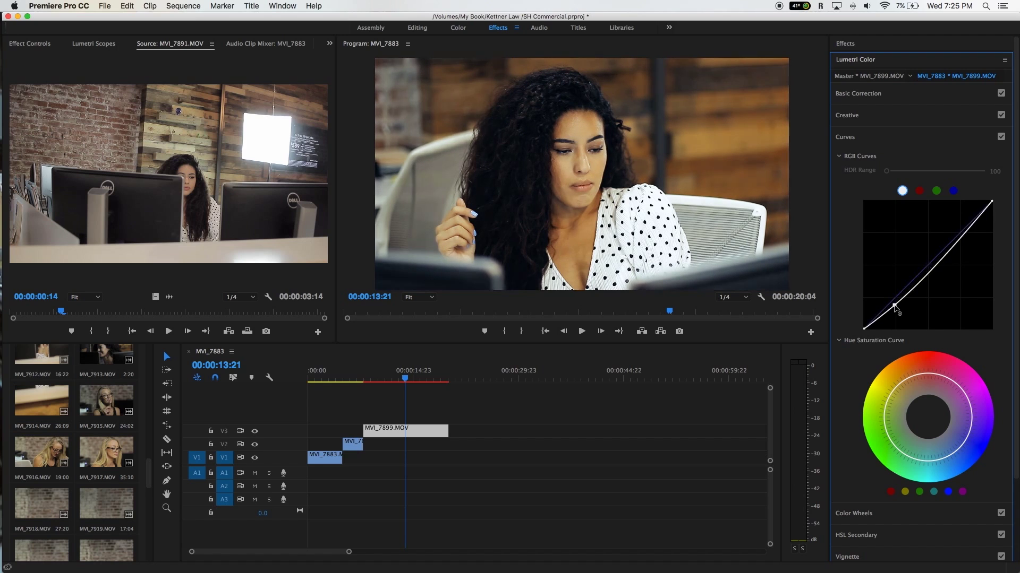
Try lifting the shadows and midtones with points on the master RGB curve, and reset the curve to a straight line
drag(894, 307, 893, 301)
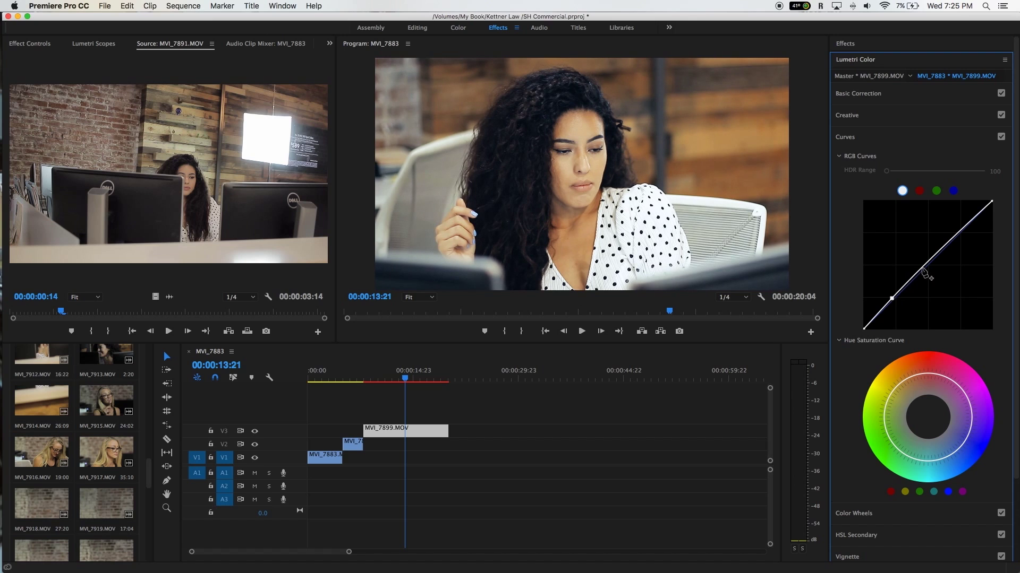
drag(919, 274, 920, 276)
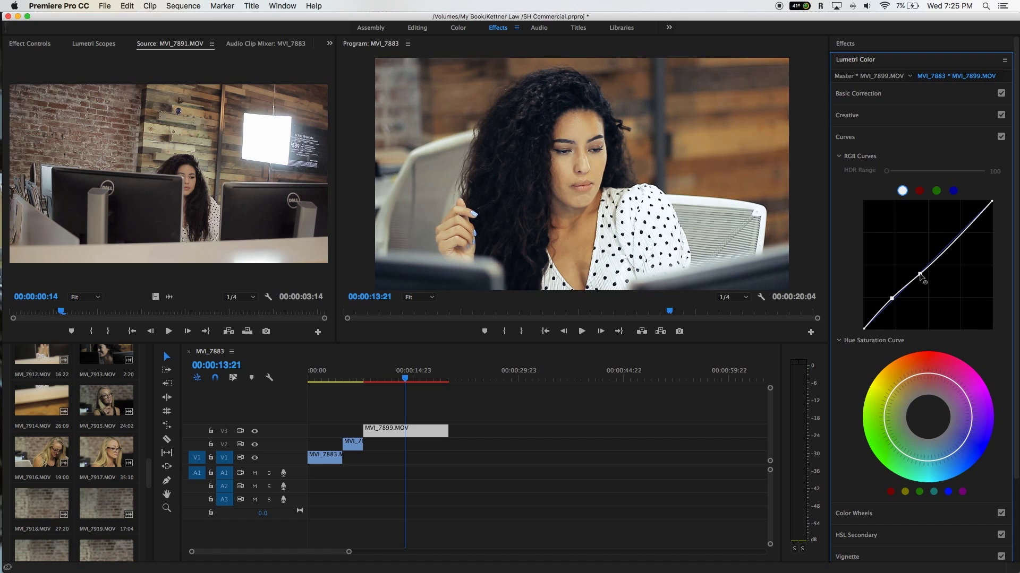
drag(919, 274, 918, 270)
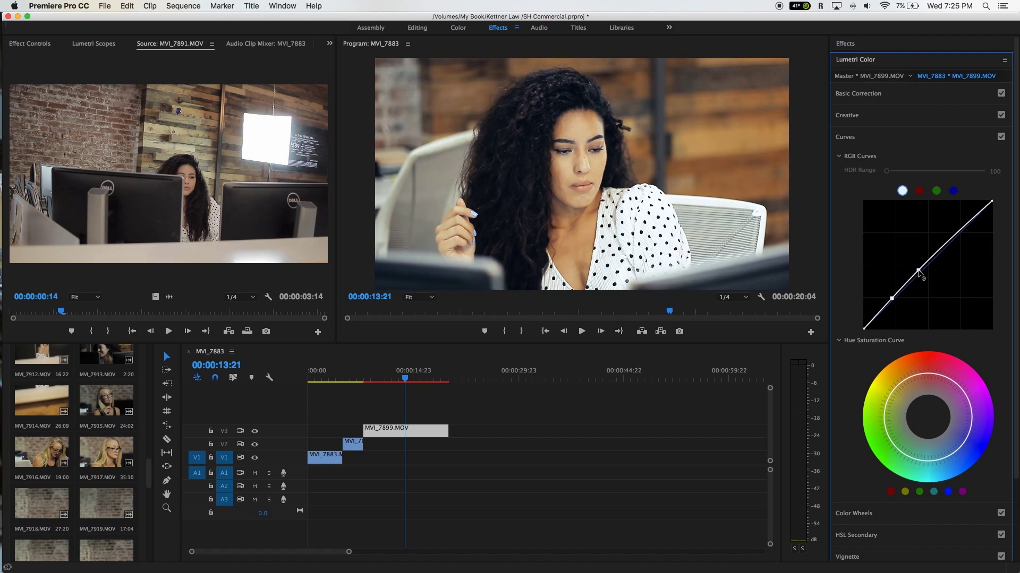
double_click(949, 248)
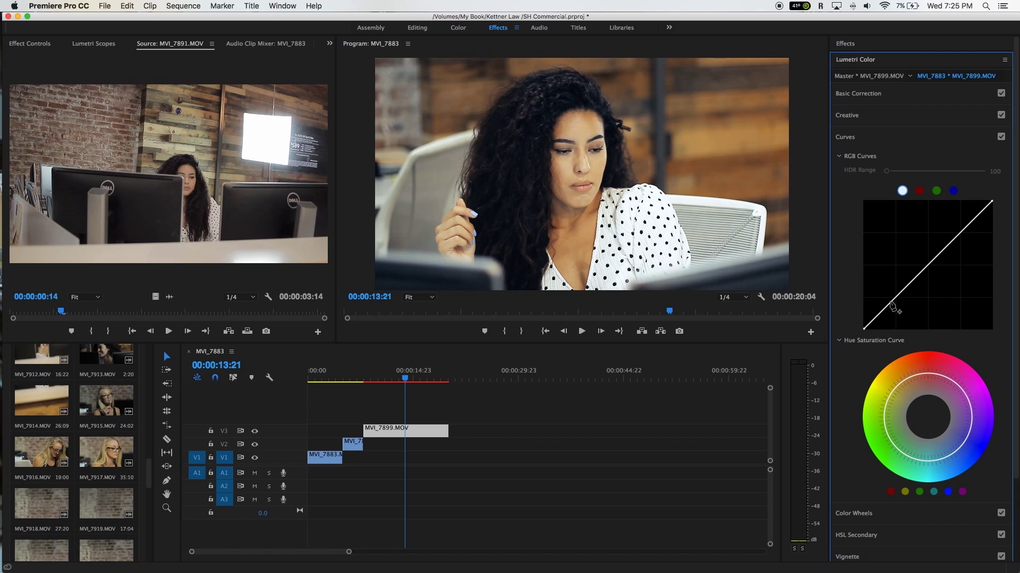
drag(890, 302, 887, 299)
click(912, 274)
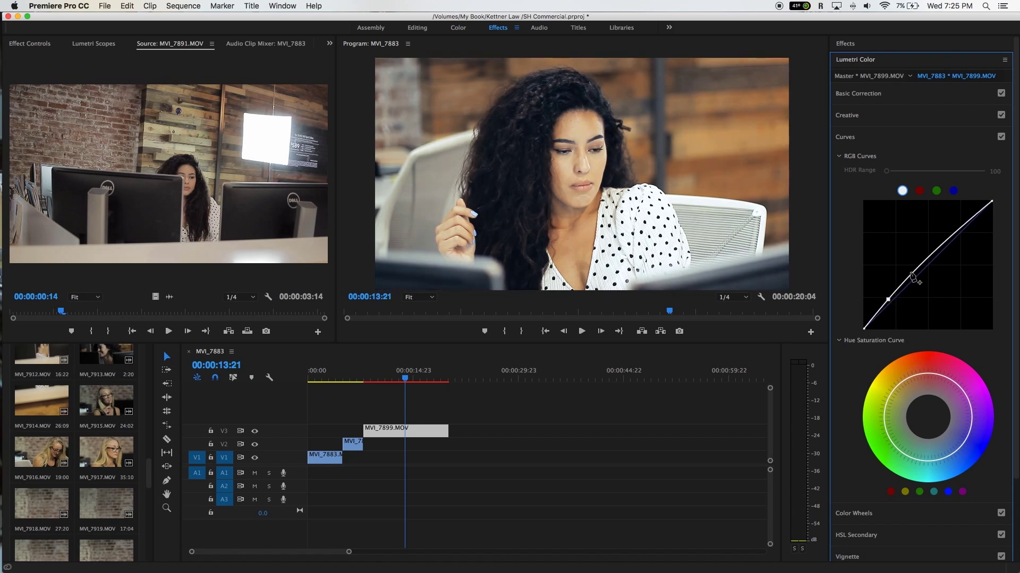
double_click(913, 274)
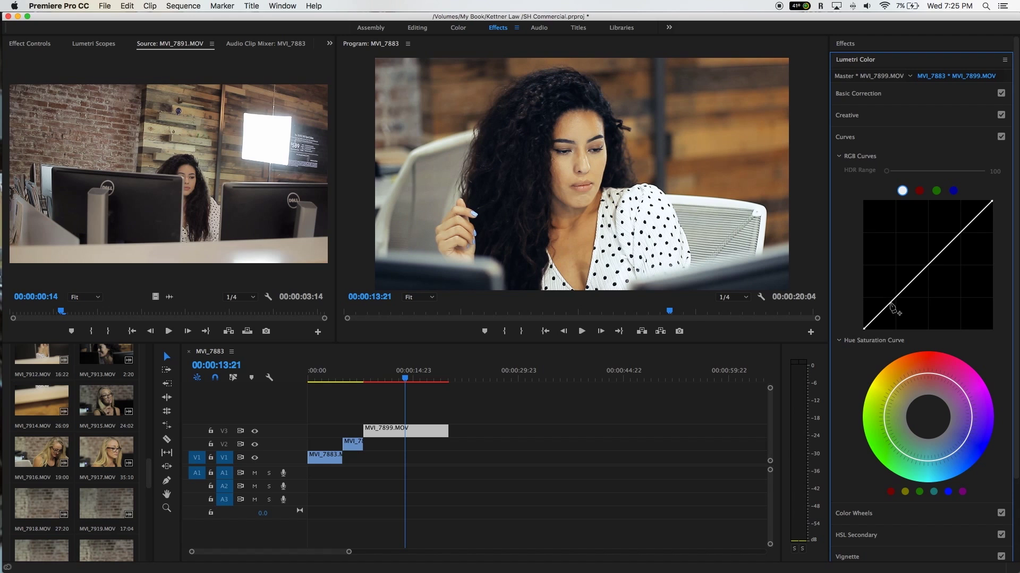
Shape the master RGB curve with four points, slightly lifting the shadows and midtones and pulling the highlights down a little
drag(889, 304, 885, 300)
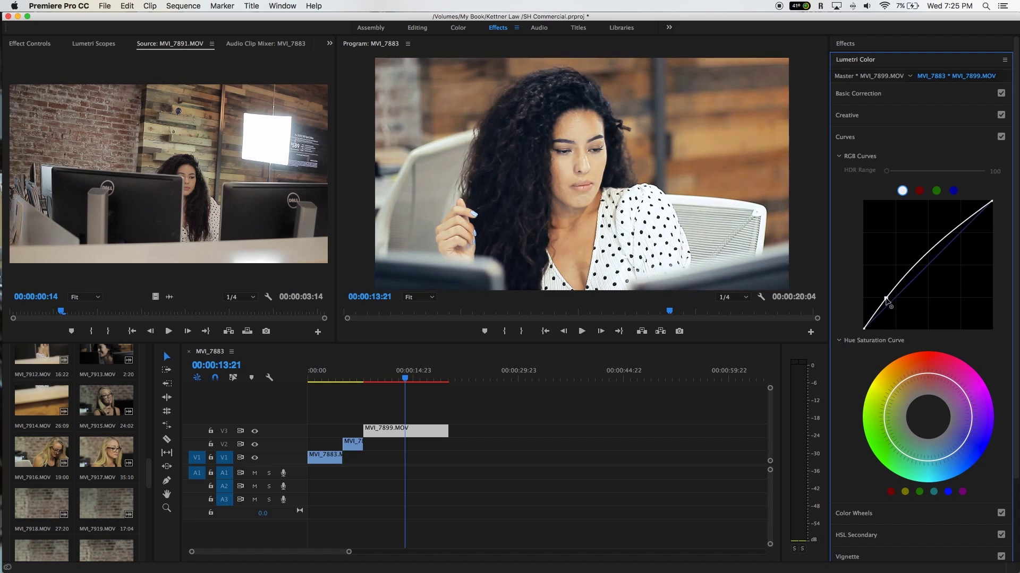
drag(886, 299, 887, 300)
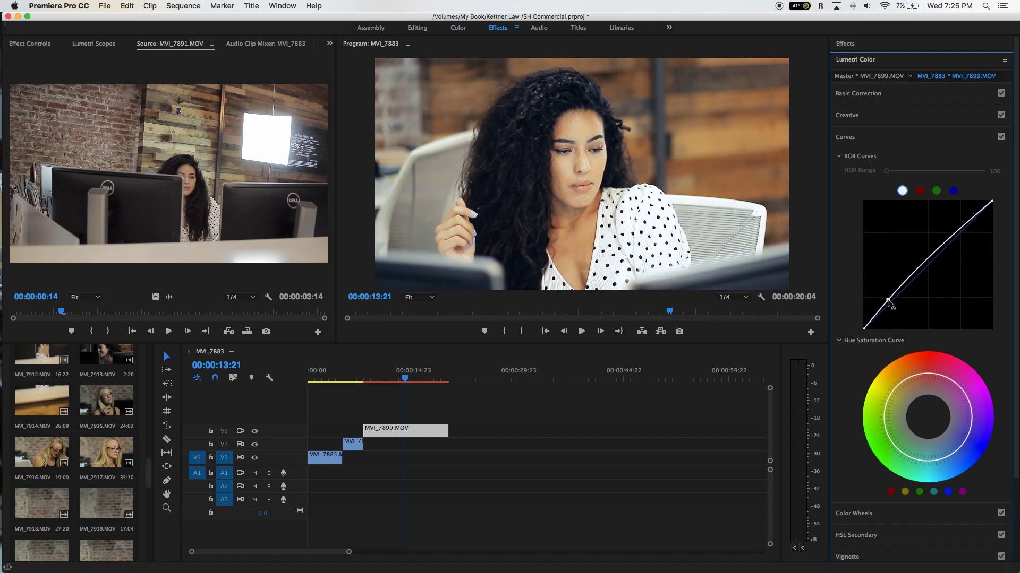
click(905, 282)
drag(906, 282, 907, 285)
click(929, 260)
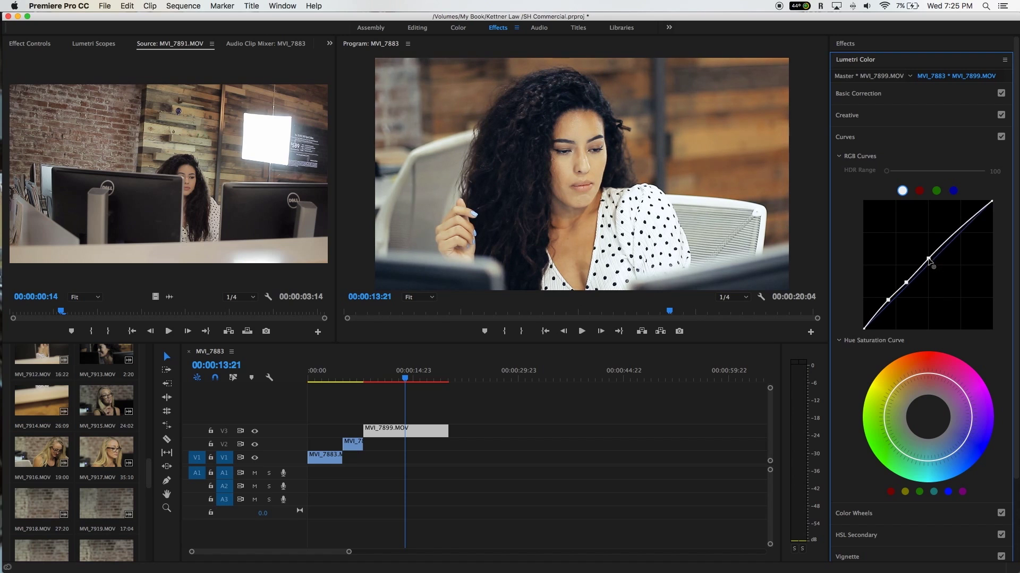
drag(928, 260, 928, 260)
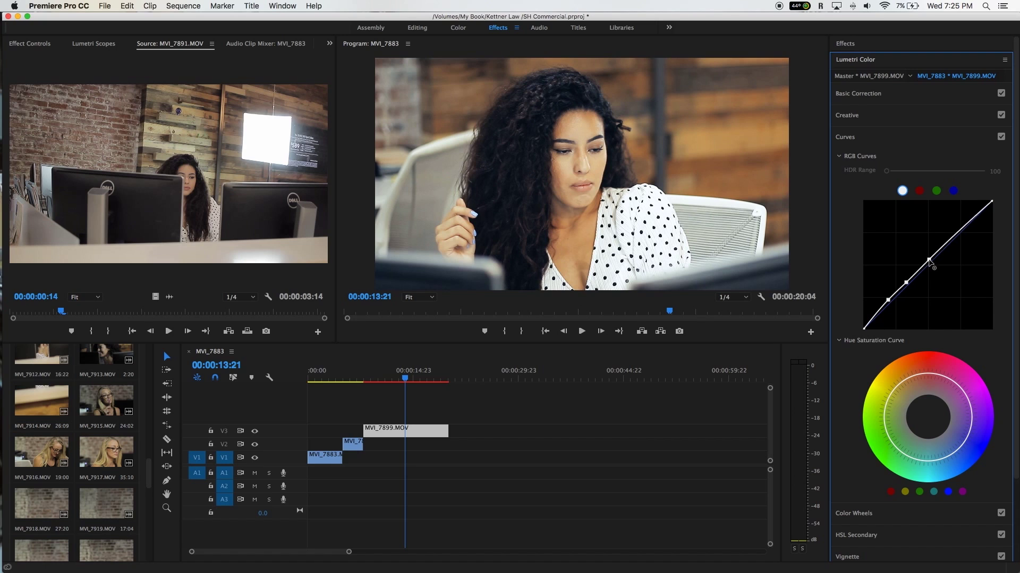
click(959, 231)
drag(959, 230, 959, 235)
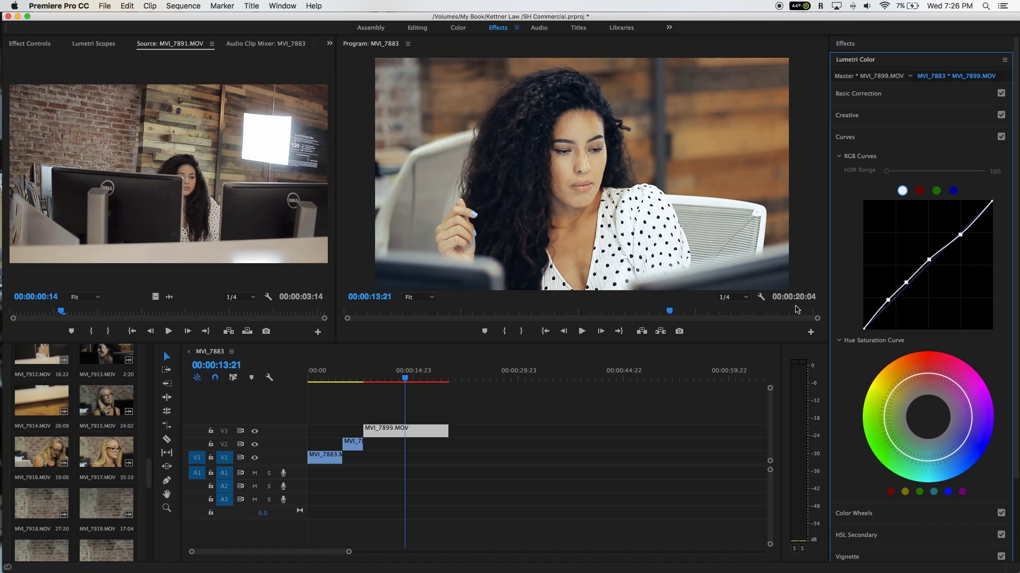
click(870, 140)
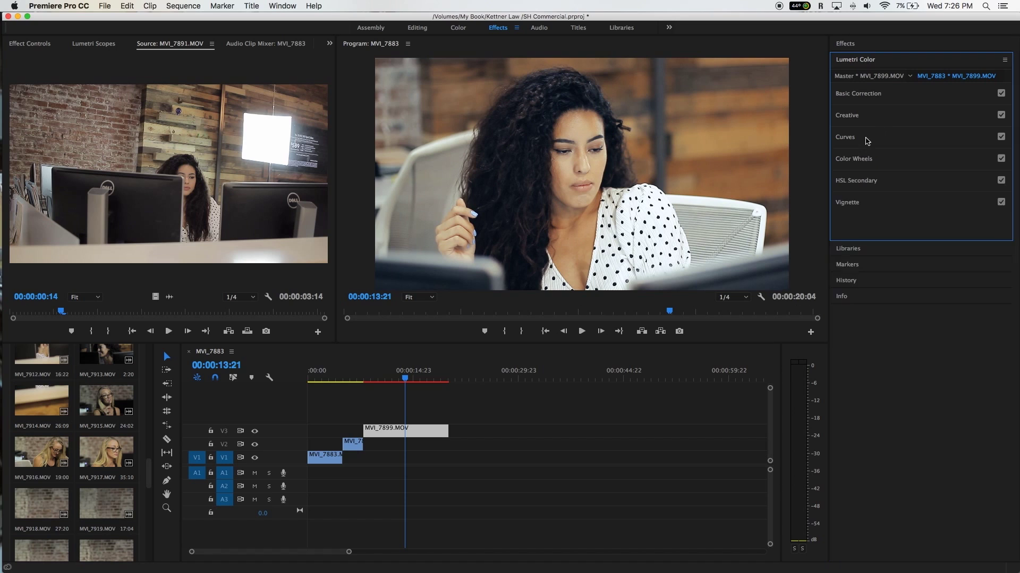
Nudge the Shadows and Midtones color wheels slightly off centre and shift the Highlights wheel slightly toward yellow
click(876, 160)
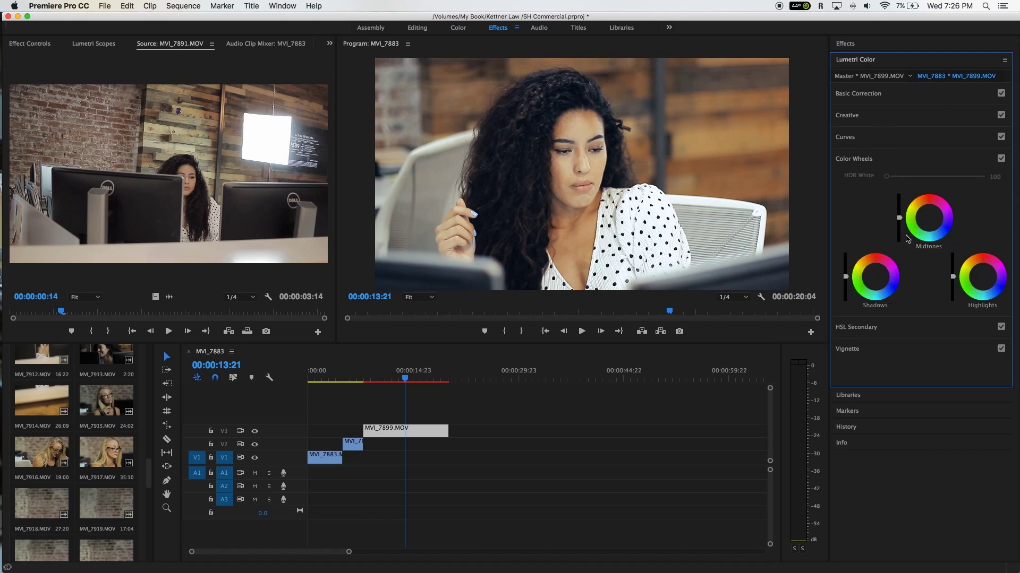
click(875, 277)
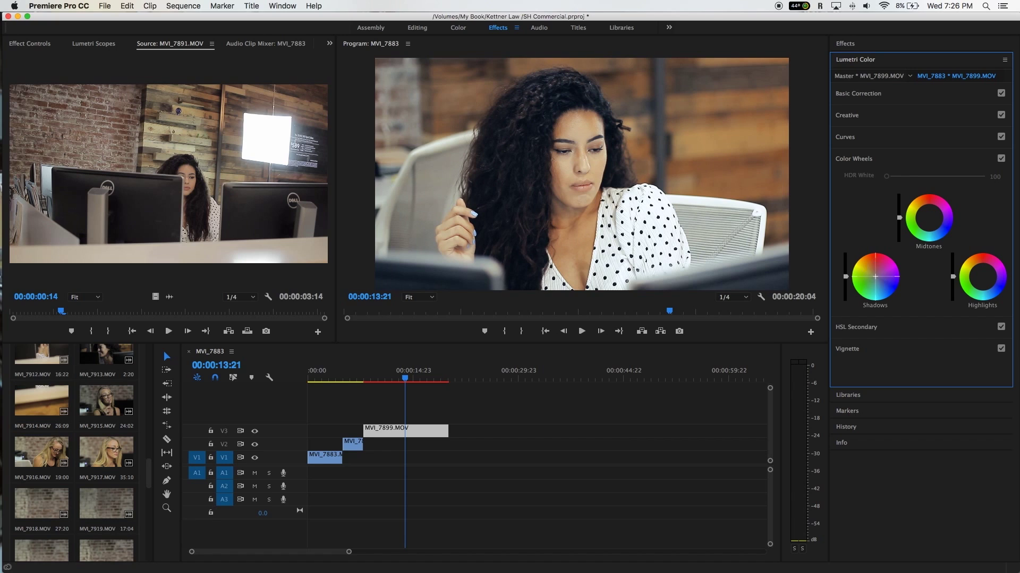
drag(877, 278, 876, 277)
drag(876, 278, 876, 277)
drag(929, 218, 928, 217)
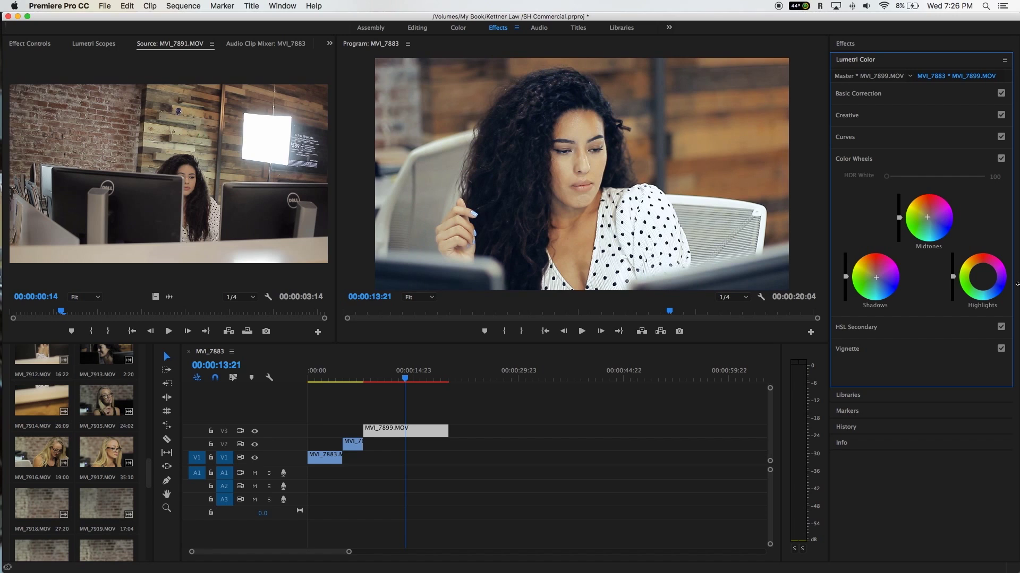
drag(983, 280, 981, 279)
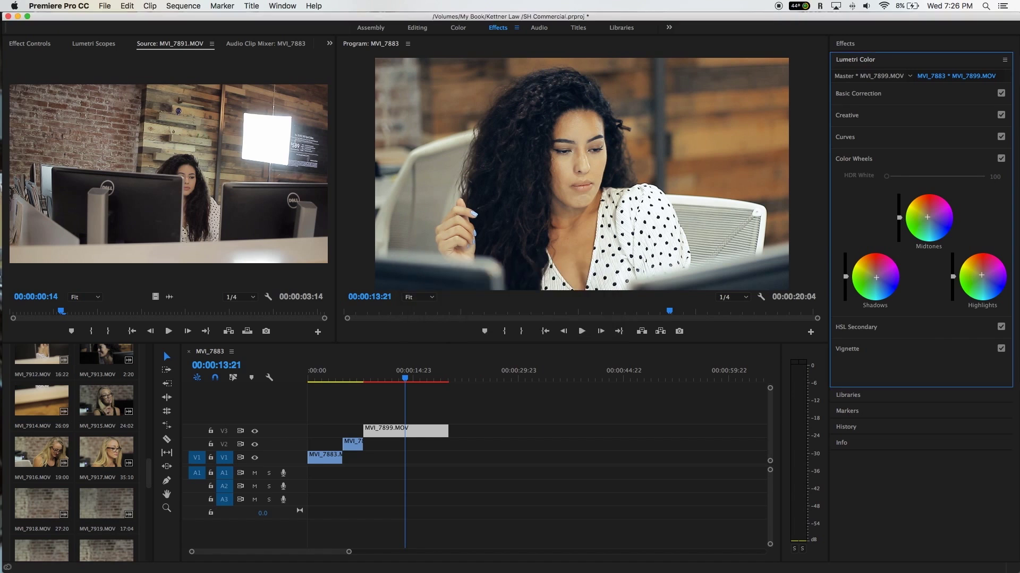
Lower the Midtones level beside its color wheel and raise the Shadows and Highlights levels slightly
drag(899, 220, 899, 224)
drag(899, 223, 899, 222)
drag(899, 224, 899, 226)
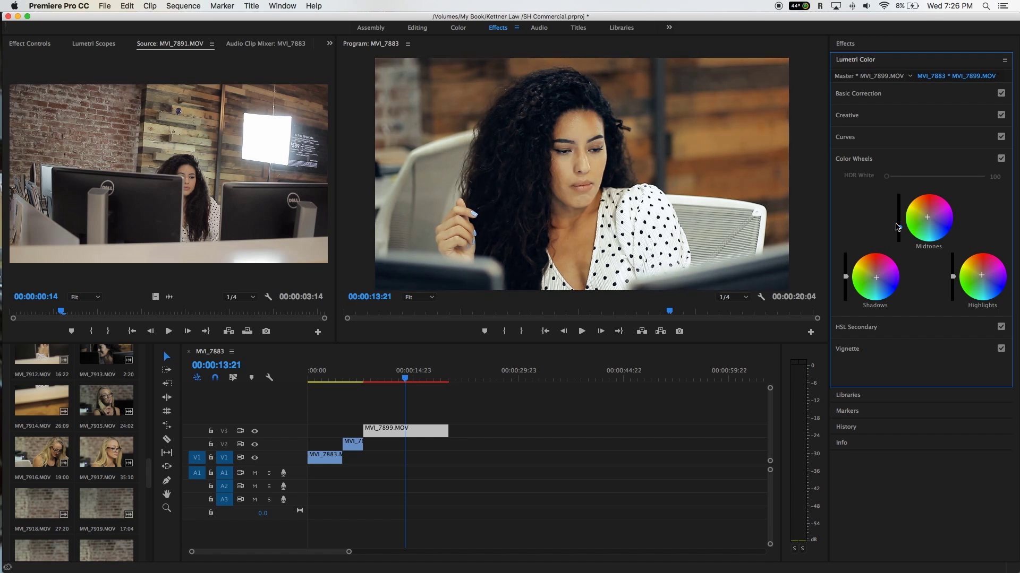
drag(844, 277, 845, 276)
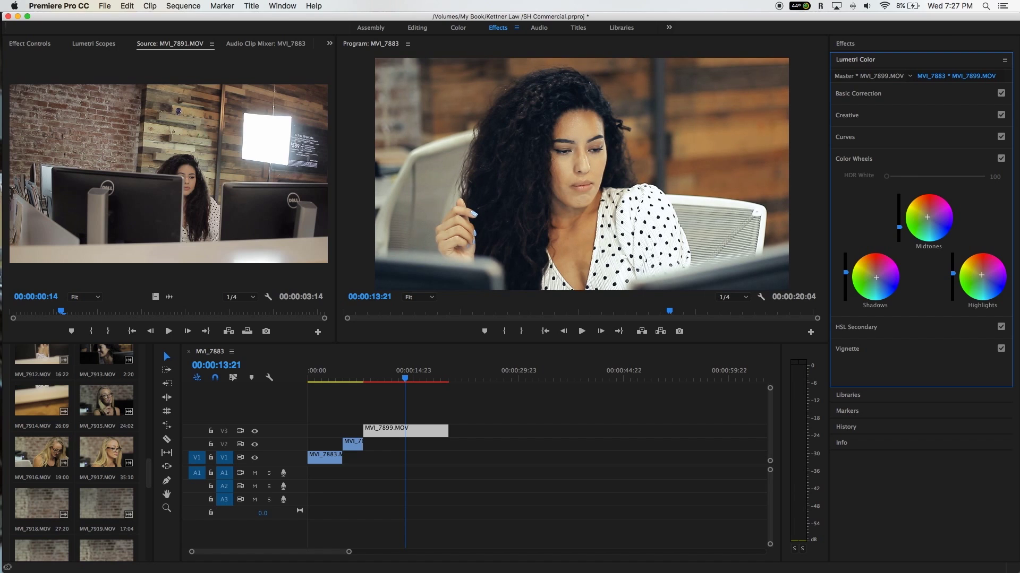
click(886, 160)
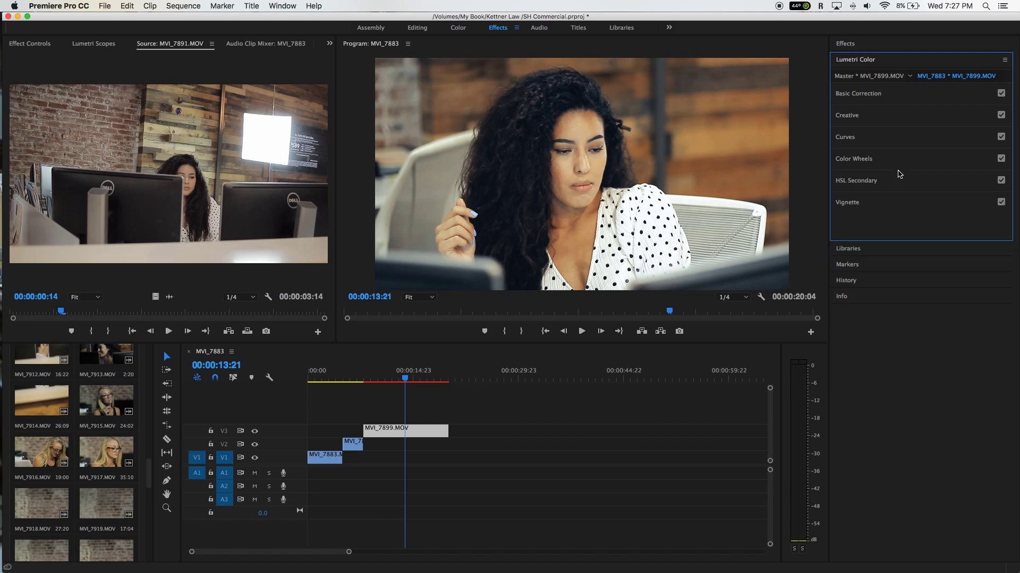
Key the yellow tones in HSL Secondary and set their saturation to 98.4 and temperature to -9.2
click(879, 181)
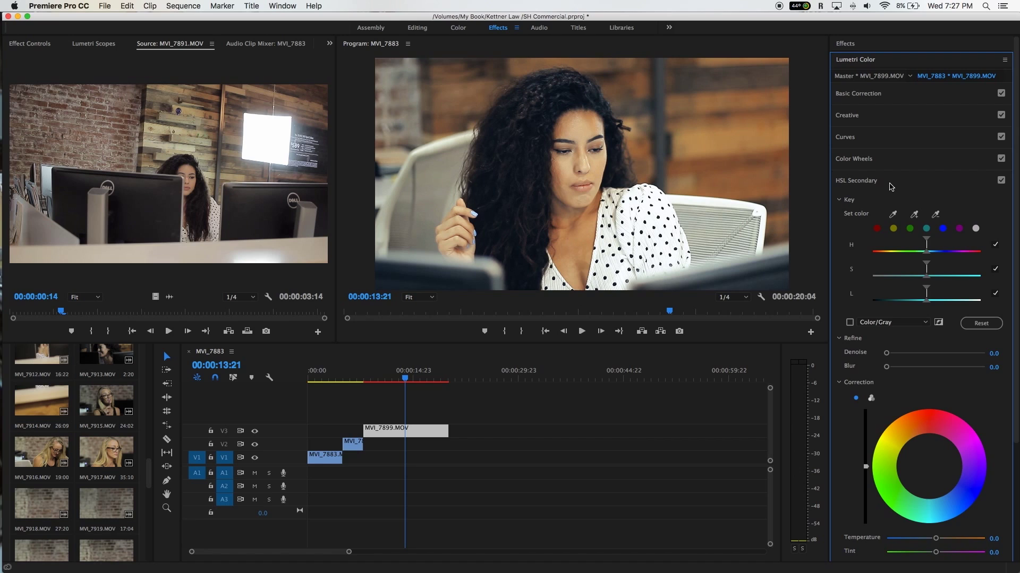
click(891, 186)
click(862, 180)
click(894, 230)
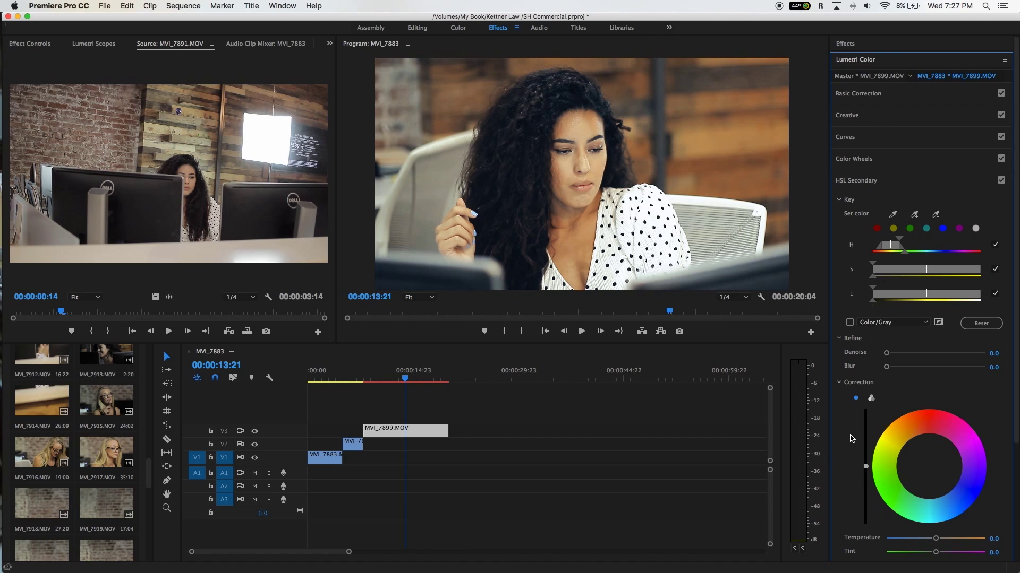
scroll(852, 438, down, 5)
mouse_move(936, 443)
mouse_down()
mouse_move(895, 446)
mouse_move(935, 447)
mouse_up()
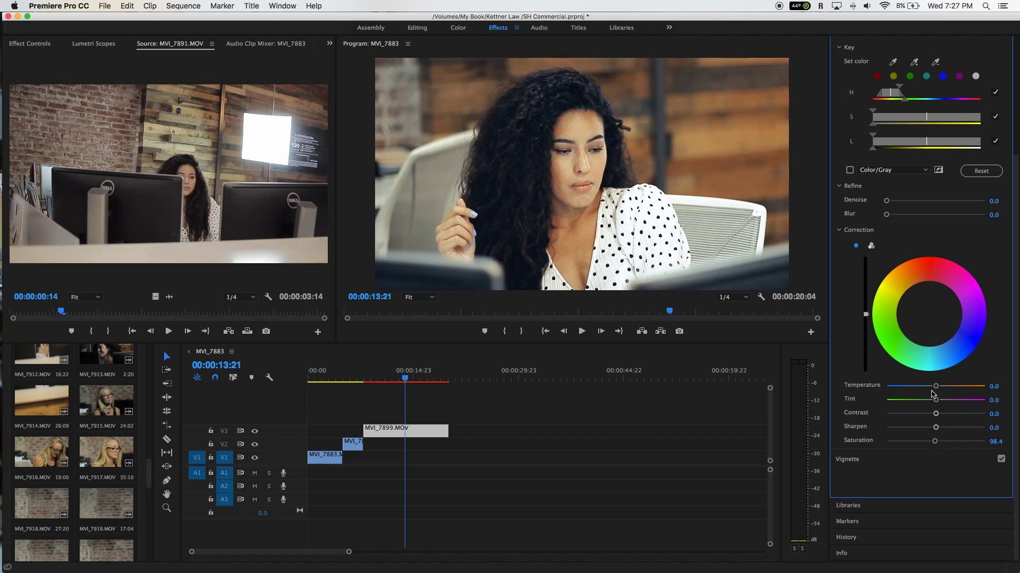
drag(936, 389, 932, 389)
scroll(871, 85, up, 5)
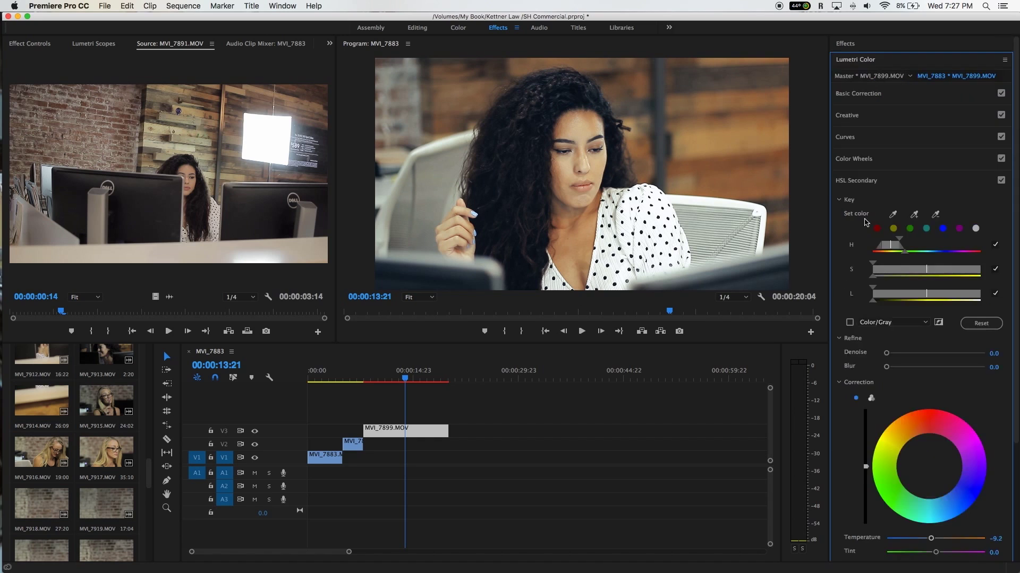
click(875, 182)
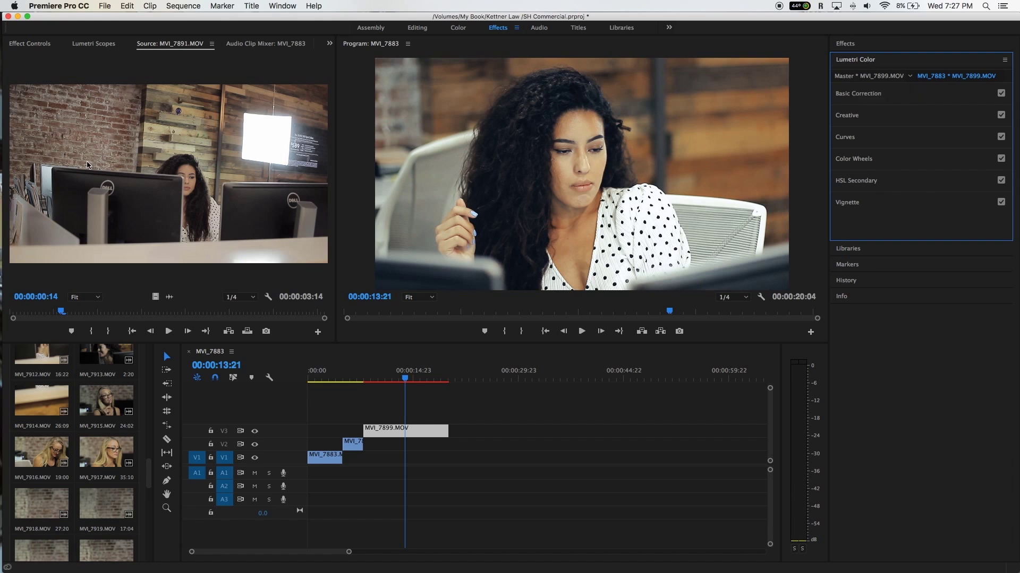
Toggle the Lumetri Color effect on MVI_7899.MOV off and on repeatedly to compare the graded and original image
click(32, 46)
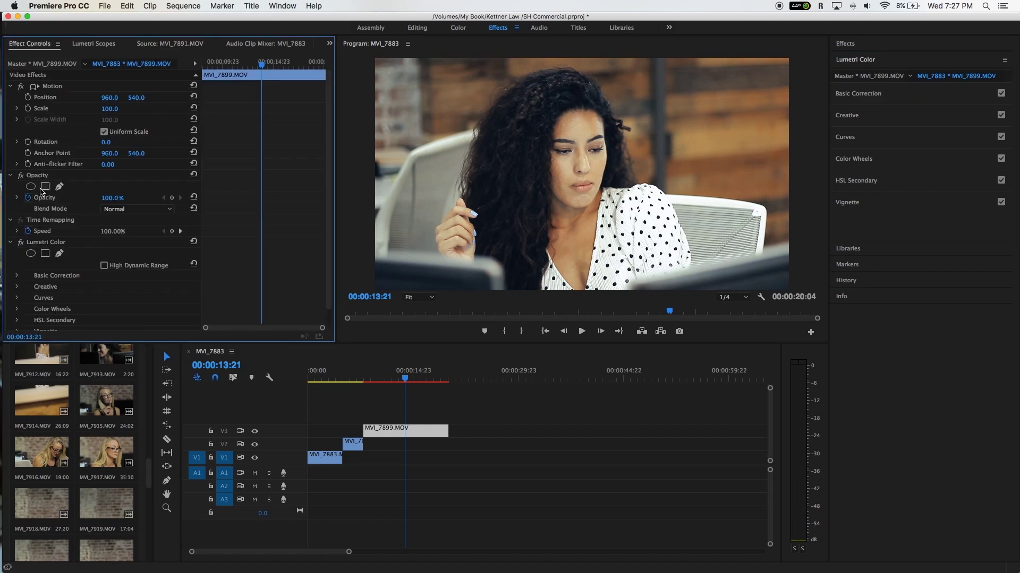
scroll(93, 215, down, 1)
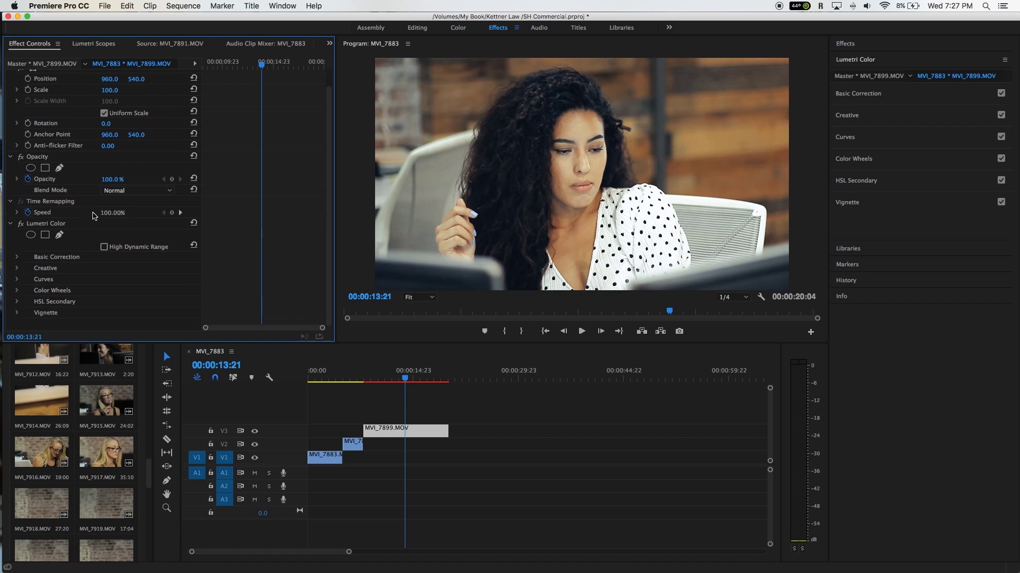
click(21, 224)
click(21, 224)
click(22, 224)
click(21, 226)
click(21, 225)
click(21, 225)
click(21, 225)
click(21, 225)
click(20, 225)
click(21, 225)
click(21, 225)
click(21, 225)
click(21, 225)
click(21, 225)
click(20, 225)
click(20, 225)
click(21, 225)
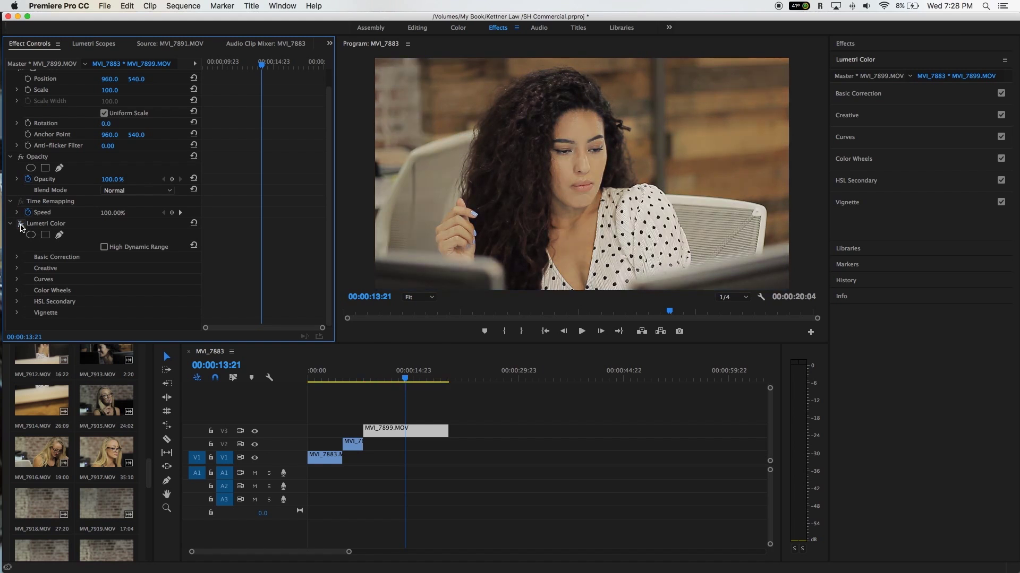
click(20, 225)
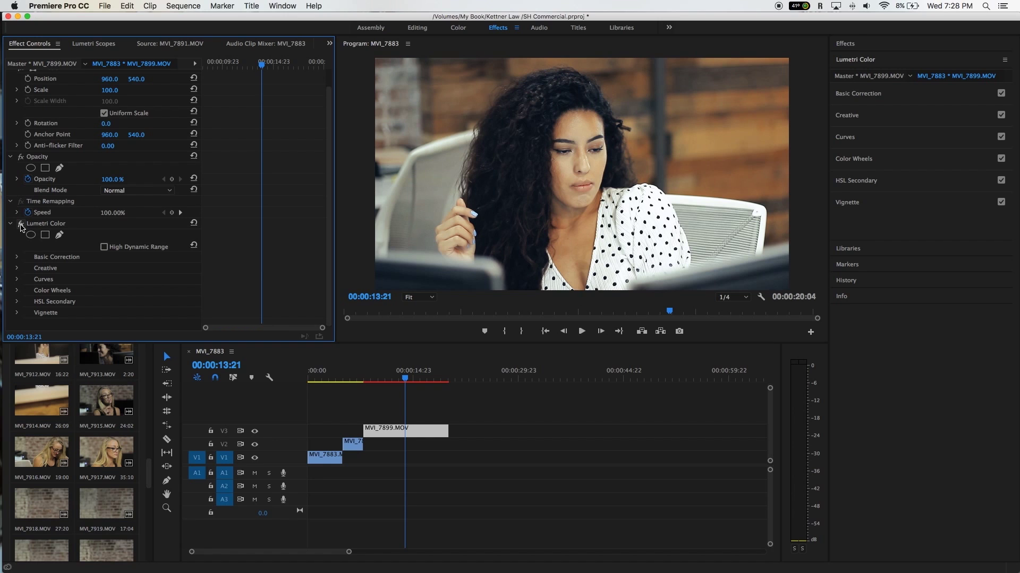
click(21, 225)
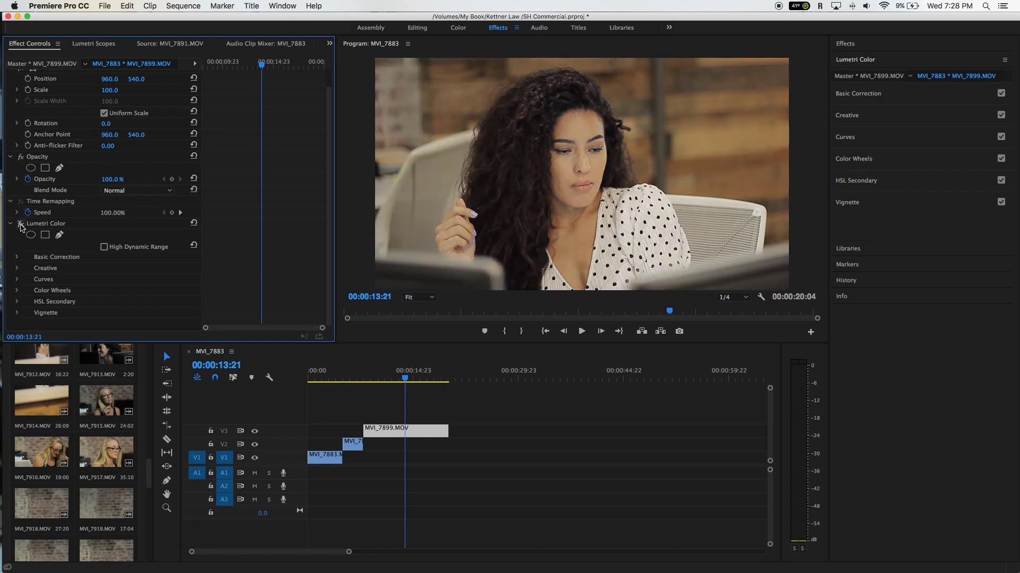
click(21, 225)
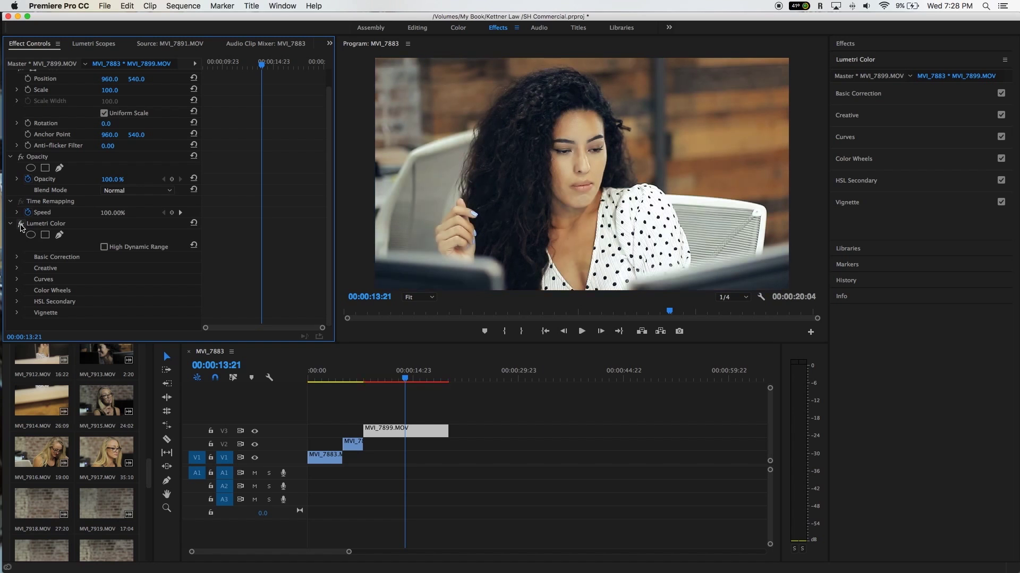
click(21, 225)
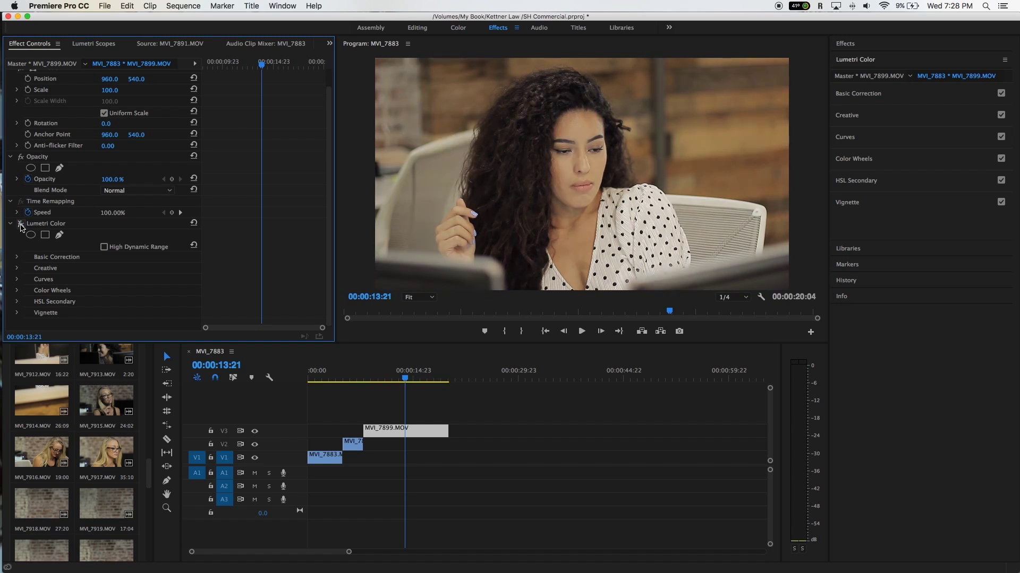
click(20, 226)
click(21, 225)
click(21, 225)
click(20, 225)
click(21, 225)
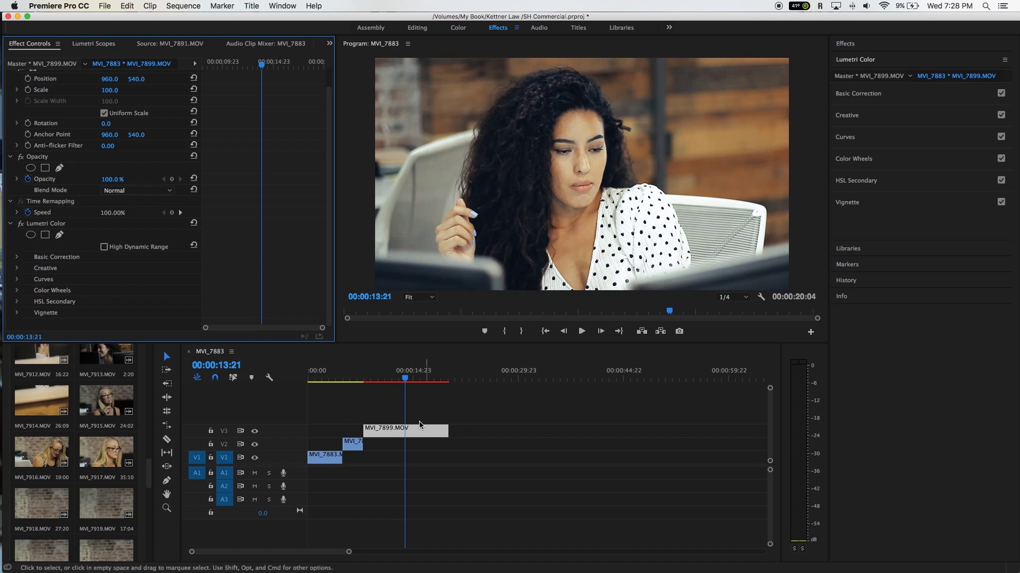
Copy MVI_7899.MOV and paste only its Lumetri Color effect onto the two earlier clips, excluding Motion and Scale Attribute Times
right_click(391, 432)
click(346, 393)
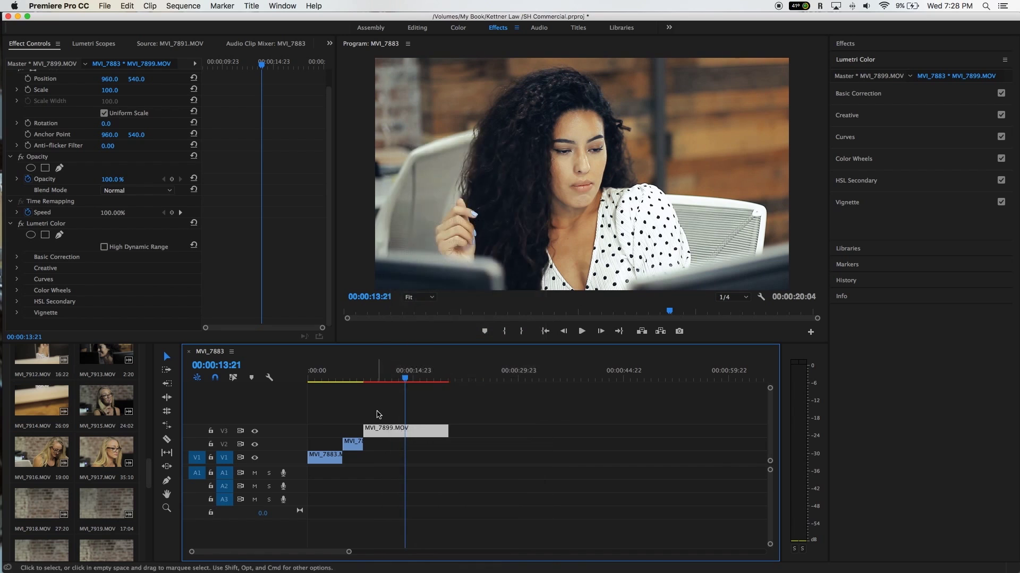
click(346, 378)
drag(357, 421, 321, 468)
right_click(351, 446)
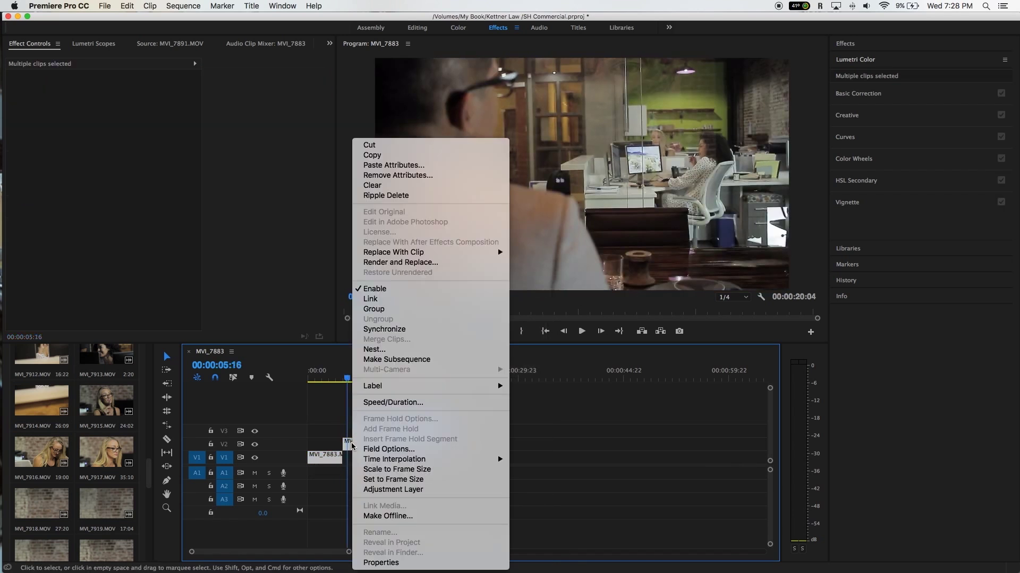
click(406, 165)
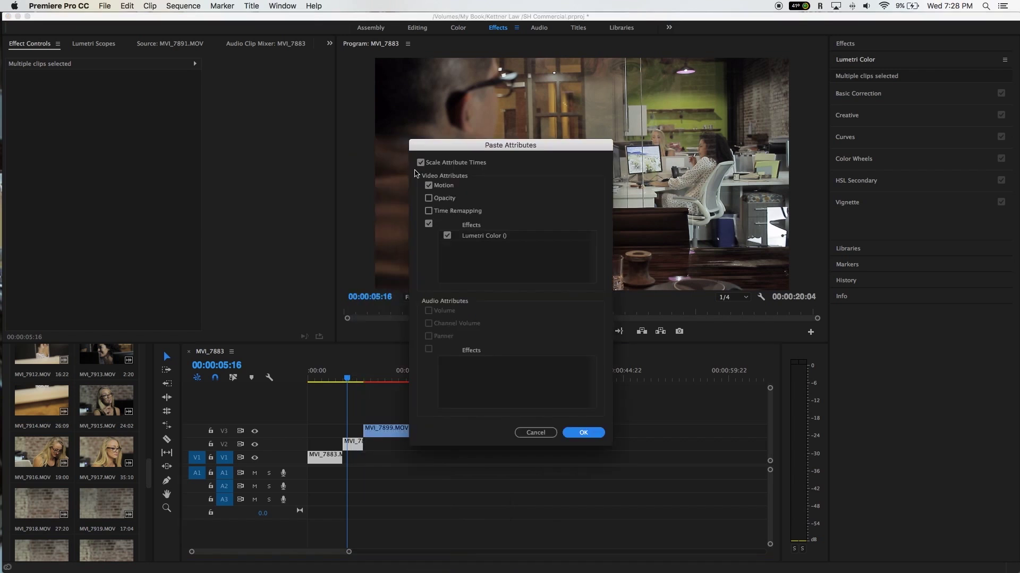
click(429, 224)
click(429, 185)
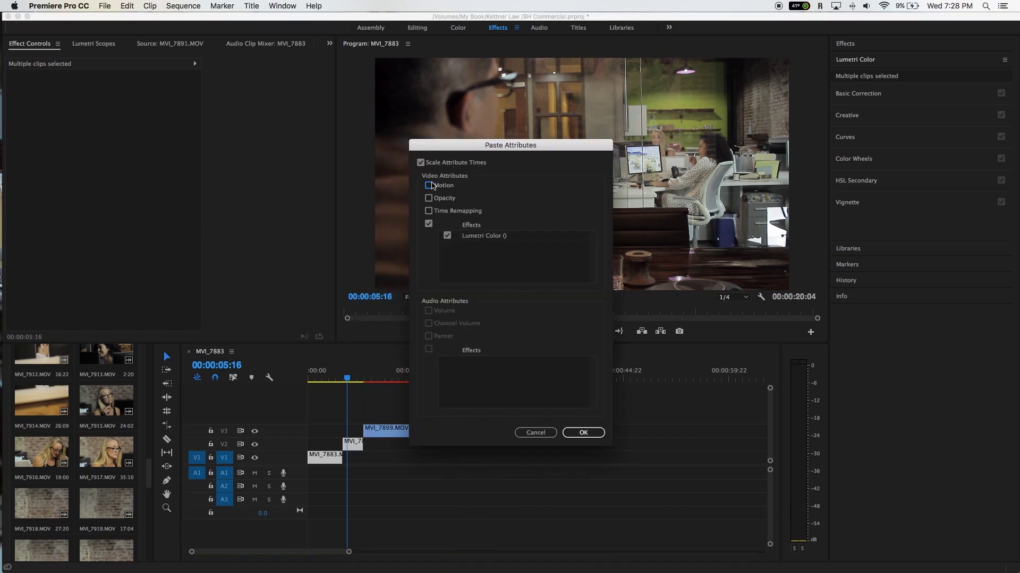
click(421, 163)
click(584, 433)
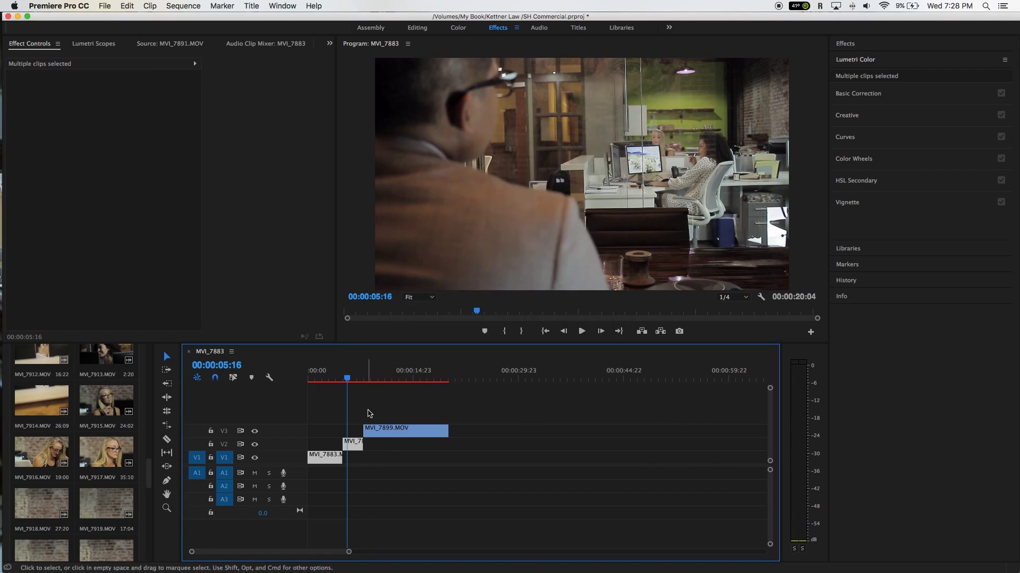
Play the sequence from the first clip into MVI_7899.MOV to review the pasted grade
click(334, 381)
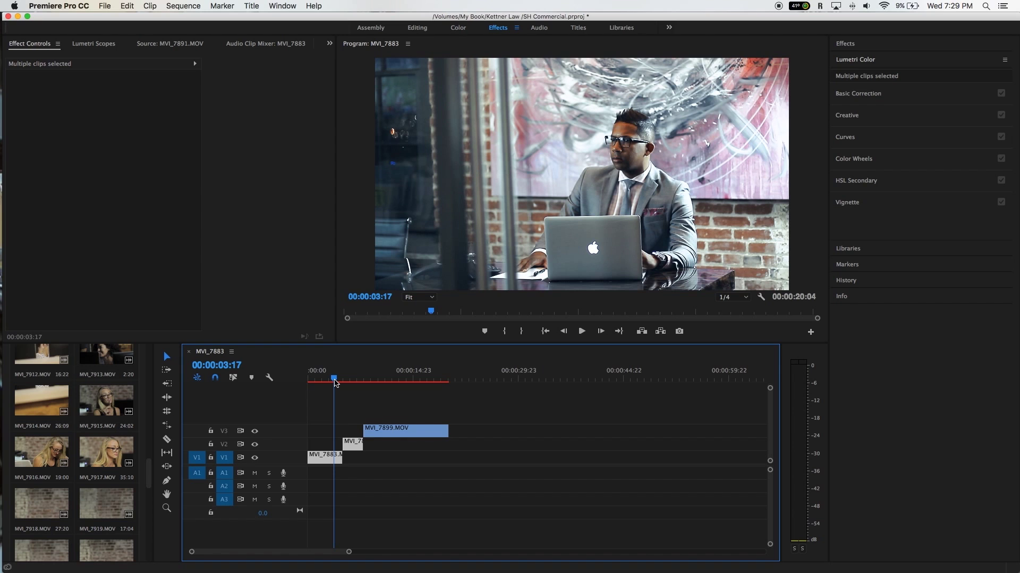
key(space)
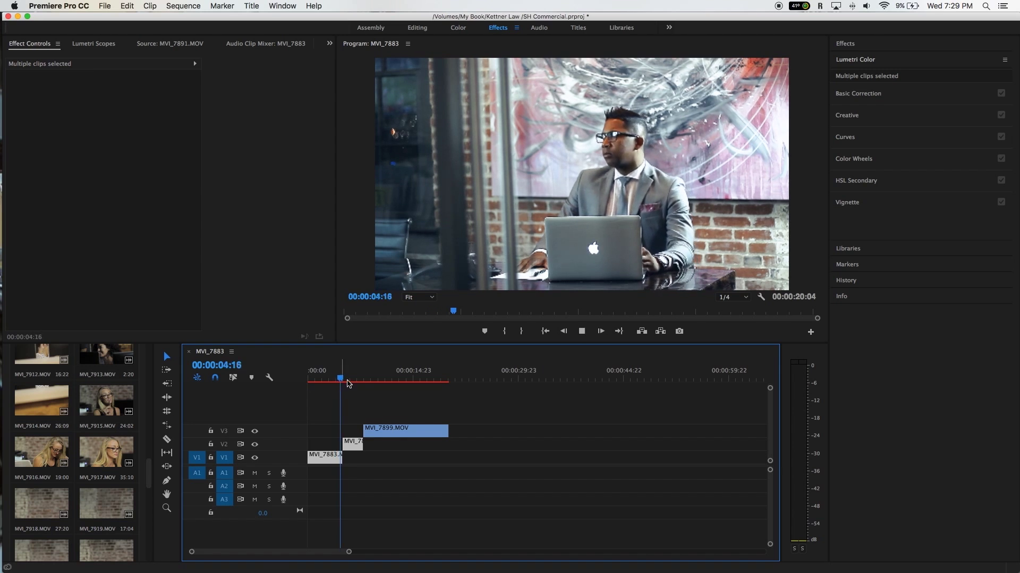
click(404, 394)
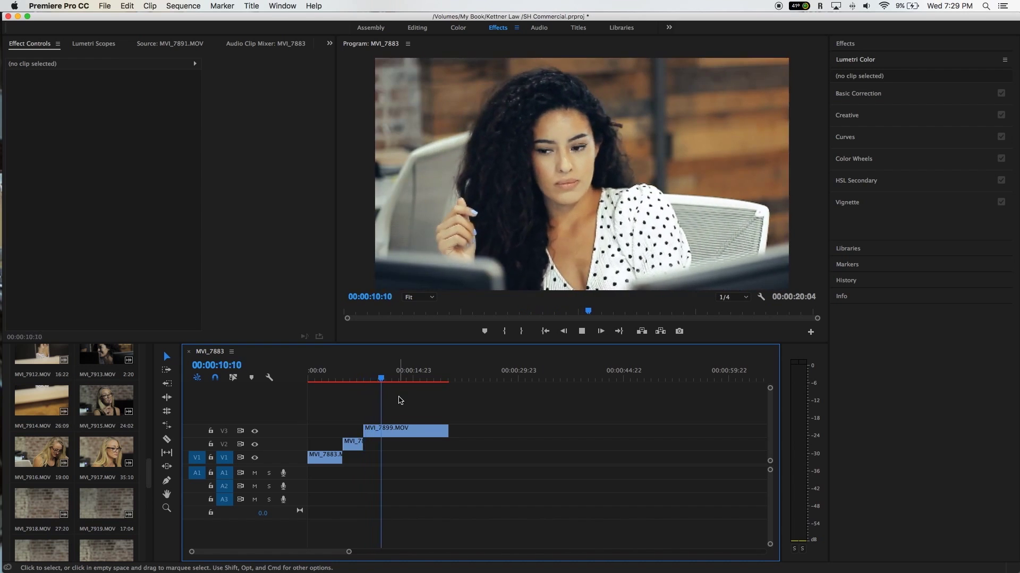
key(space)
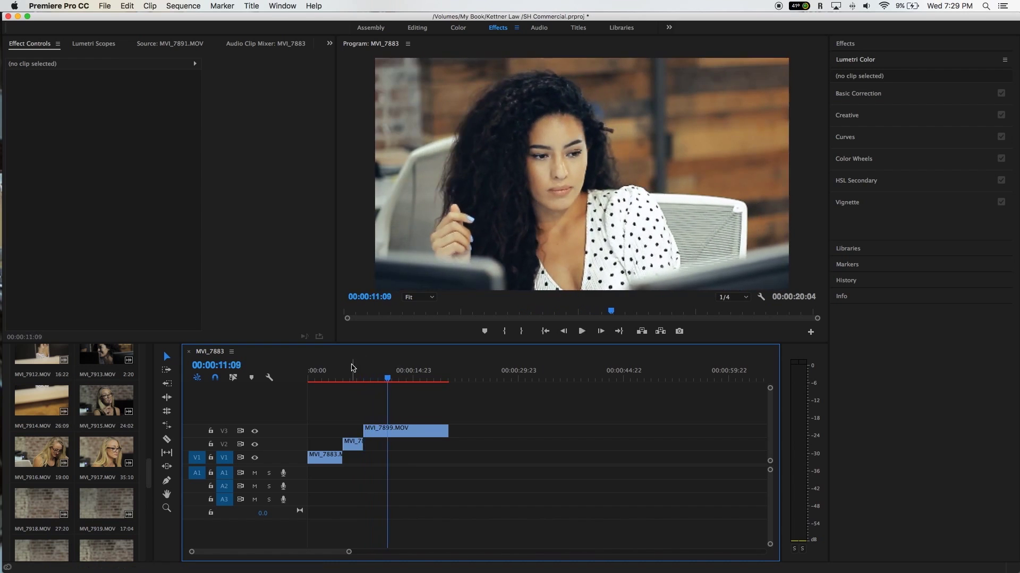
Render the previews for the whole sequence and play back the graded clips
click(399, 436)
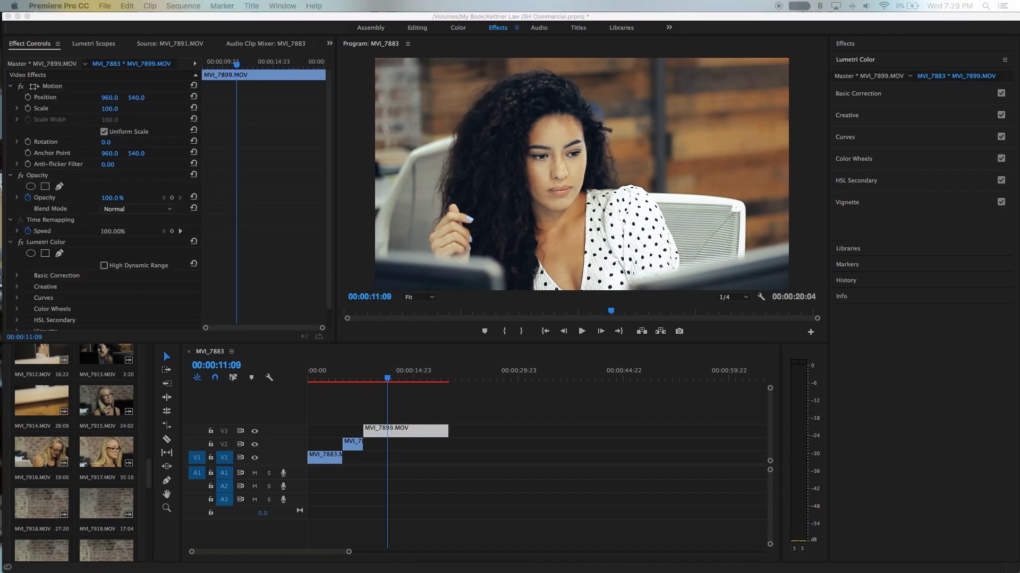
drag(615, 171, 322, 154)
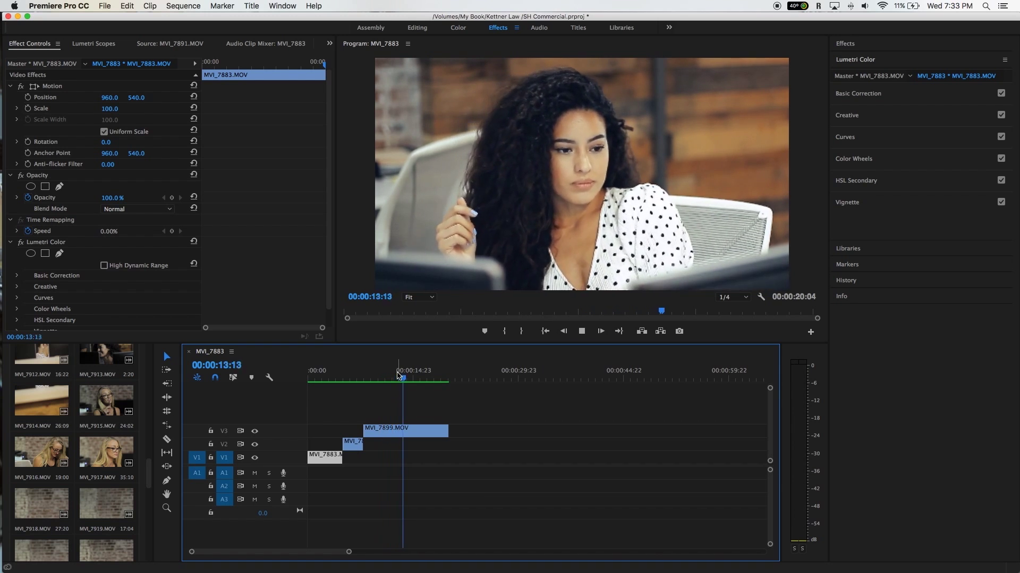
key(space)
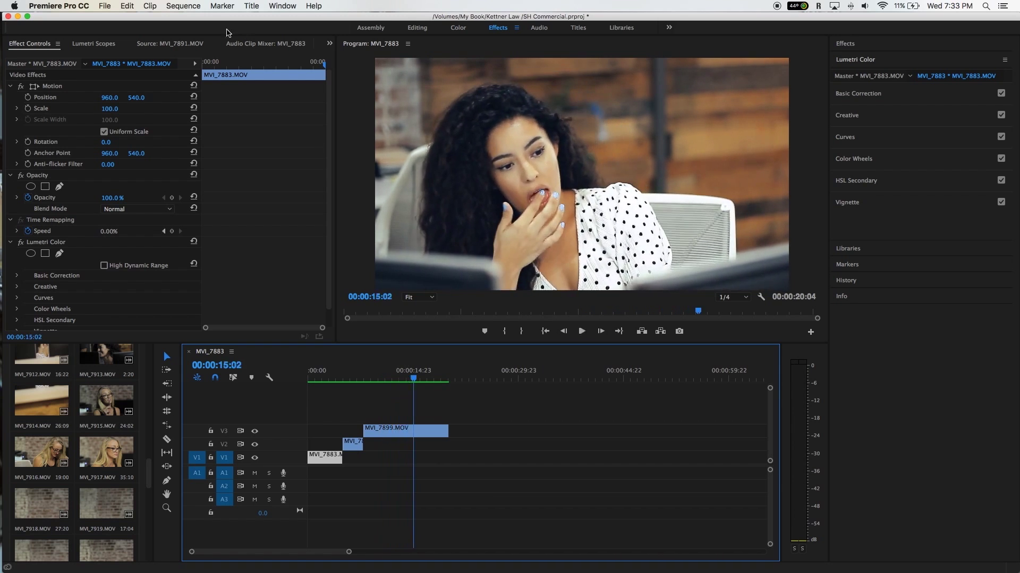
Add a Cross Dissolve to the end of MVI_7899.MOV and another to the start of MVI_7883.MOV
click(860, 44)
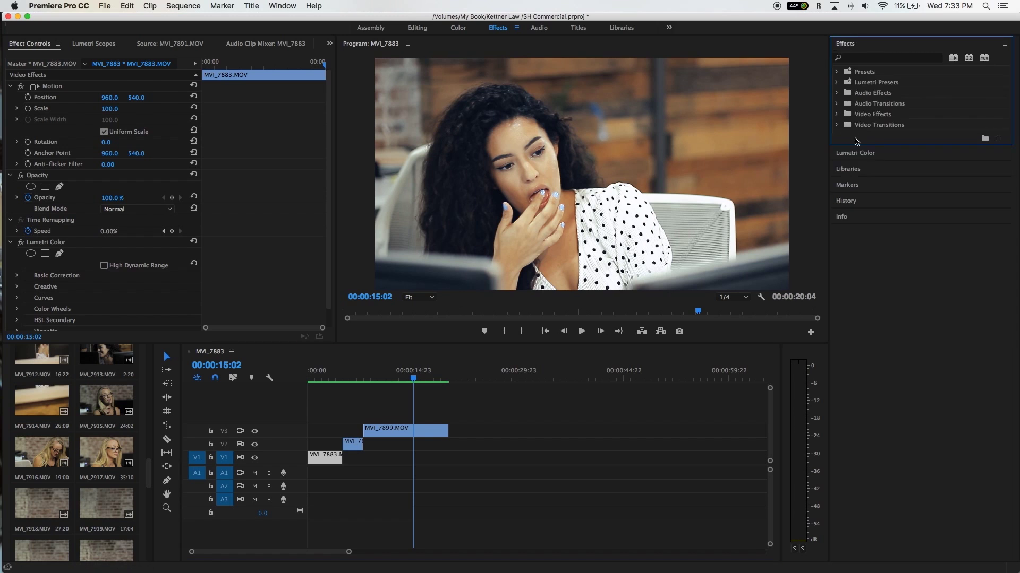
click(838, 126)
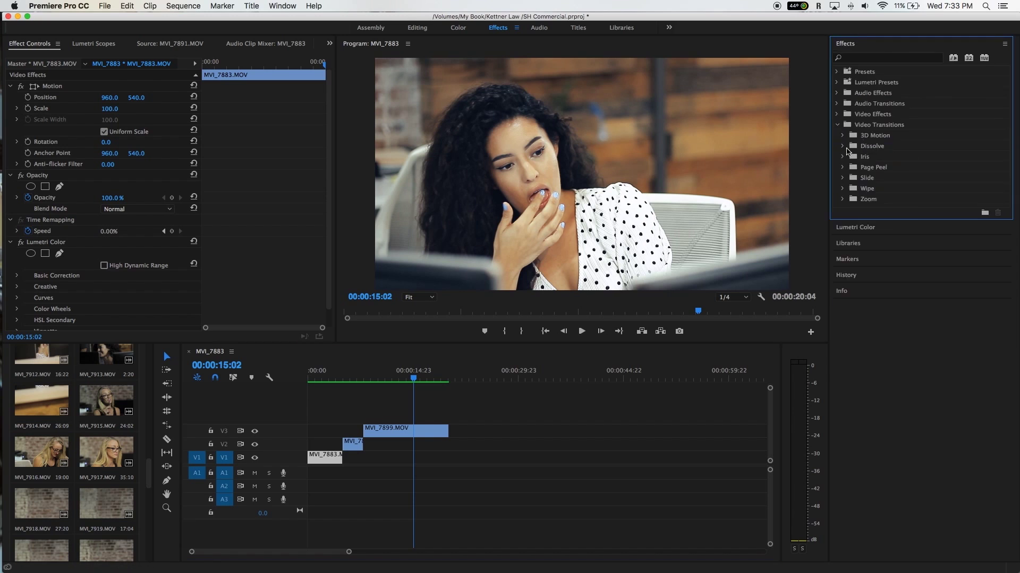
click(843, 146)
drag(886, 167, 447, 432)
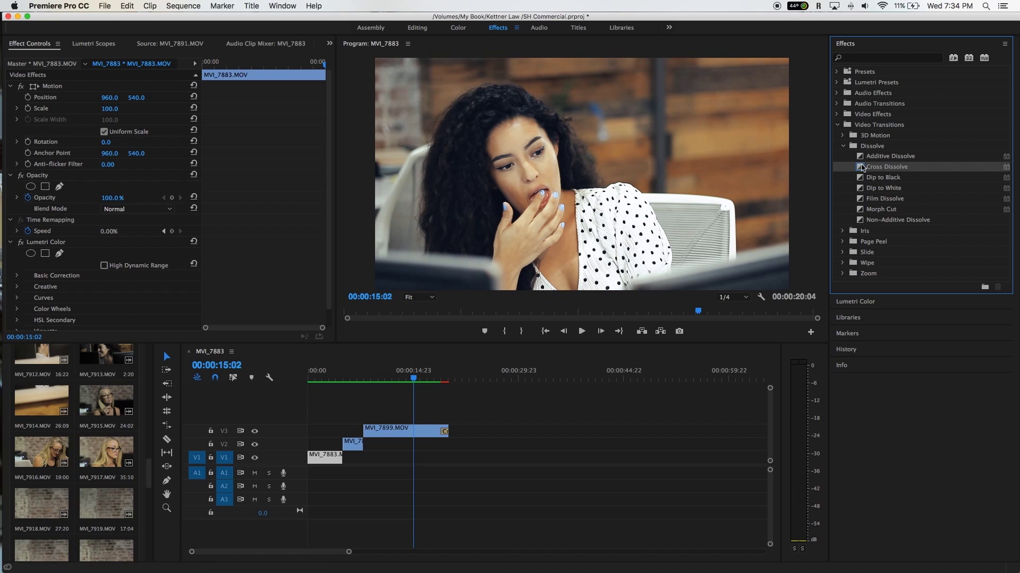
drag(862, 168, 313, 456)
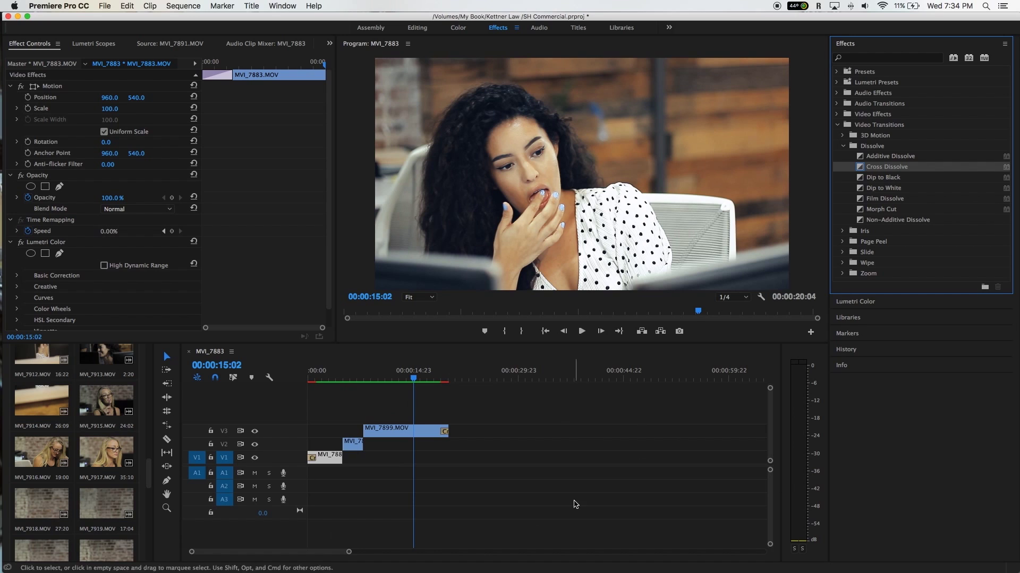
Mark in and out points around the whole sequence and render its previews with the dissolves
click(450, 371)
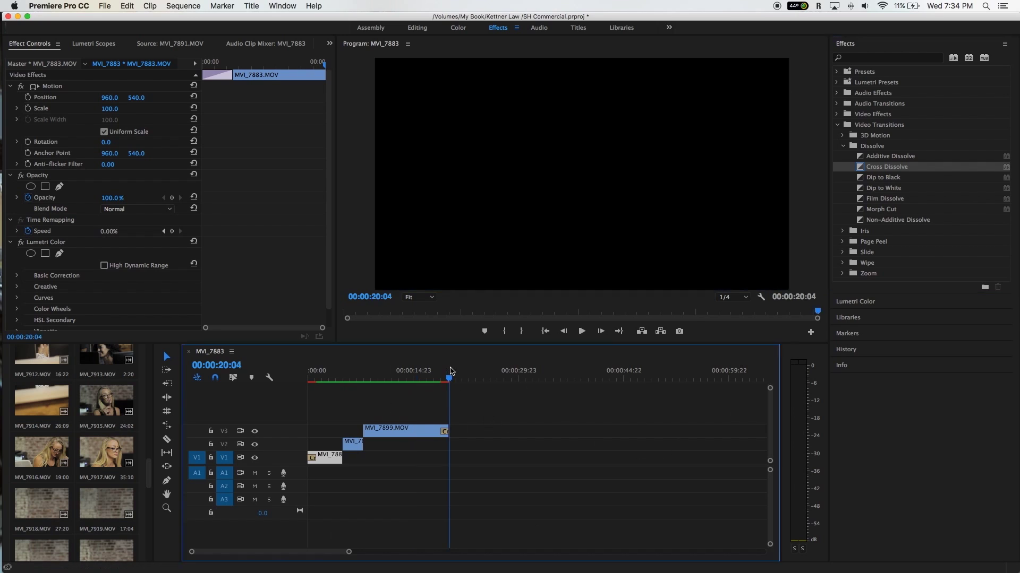
key(space)
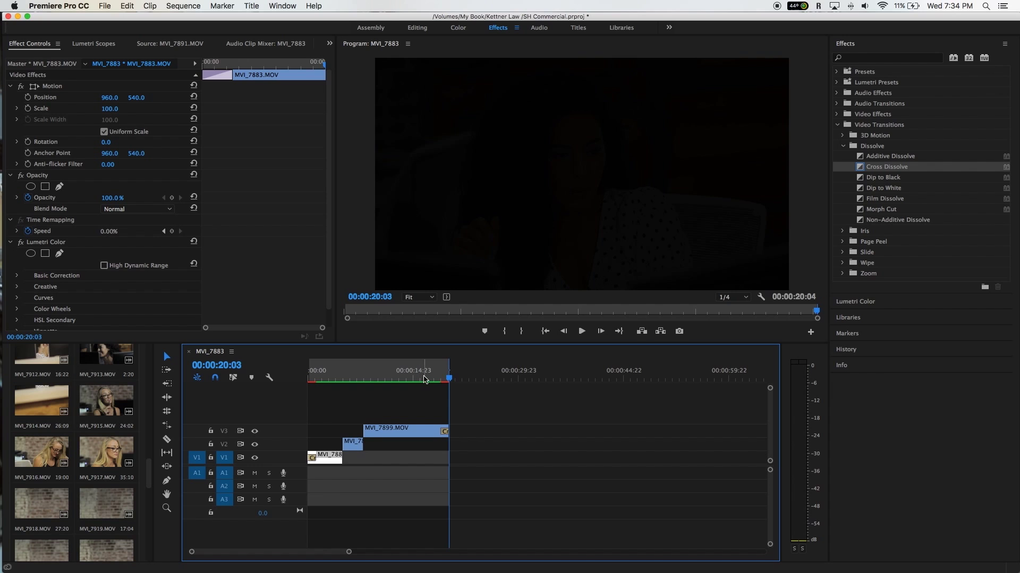
drag(369, 373, 313, 378)
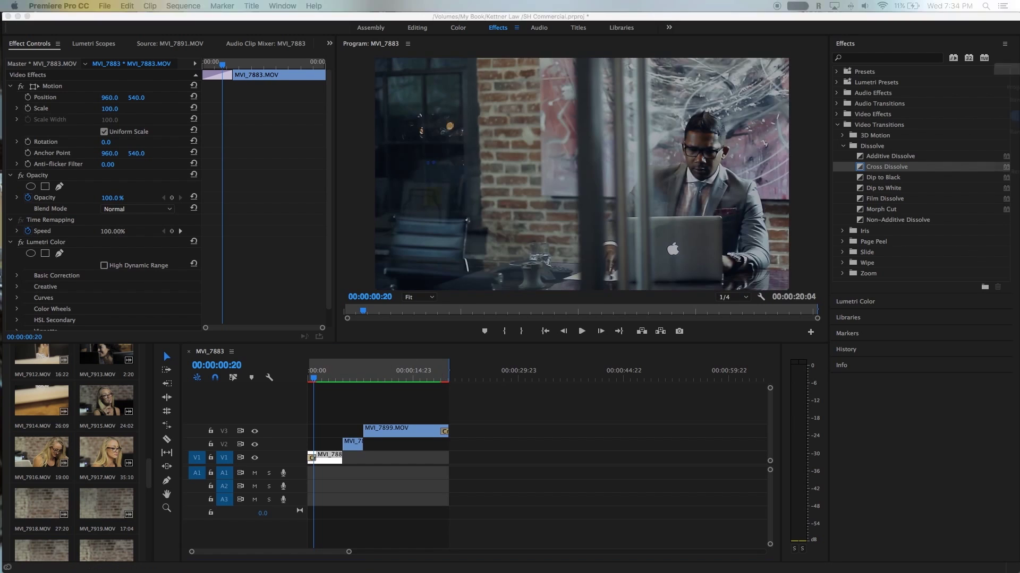
drag(679, 107, 383, 108)
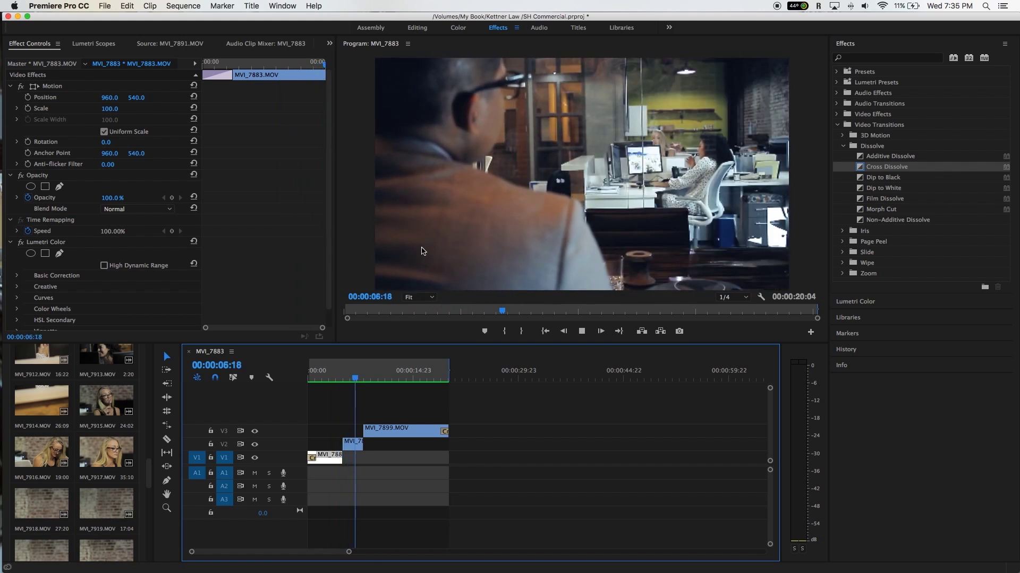
Play the beginning and the end of the sequence to review the fade-in and fade-out dissolves
key(space)
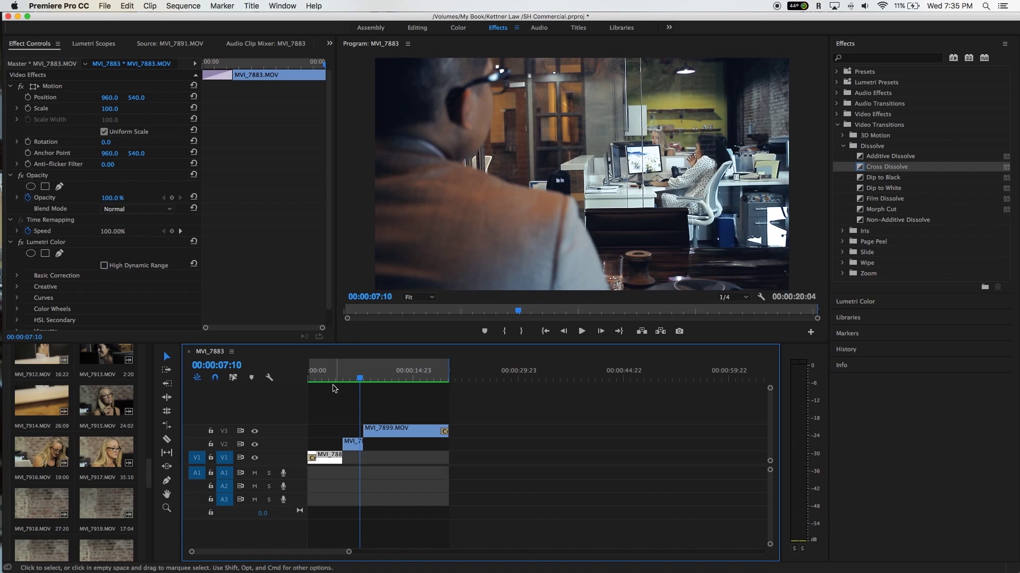
key(Home)
key(space)
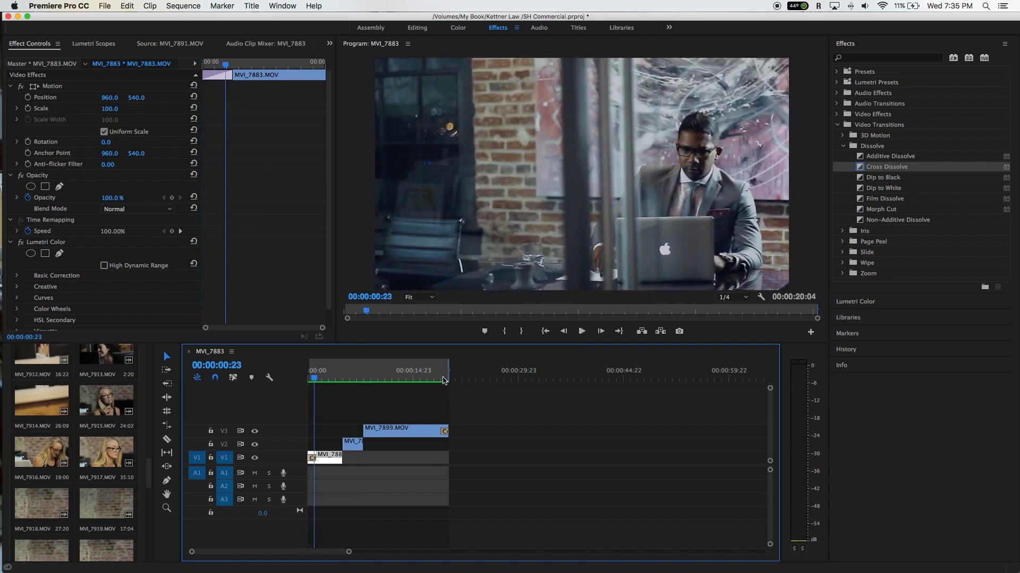
click(433, 378)
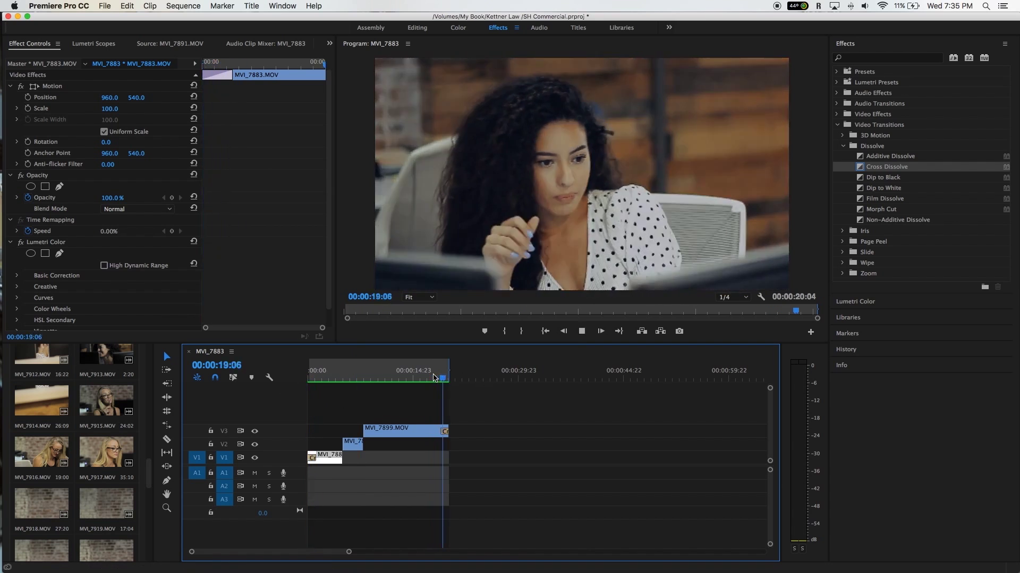
Select MVI_7899.MOV and toggle its Lumetri Color effect off and on to compare the image with and without the grade
click(105, 5)
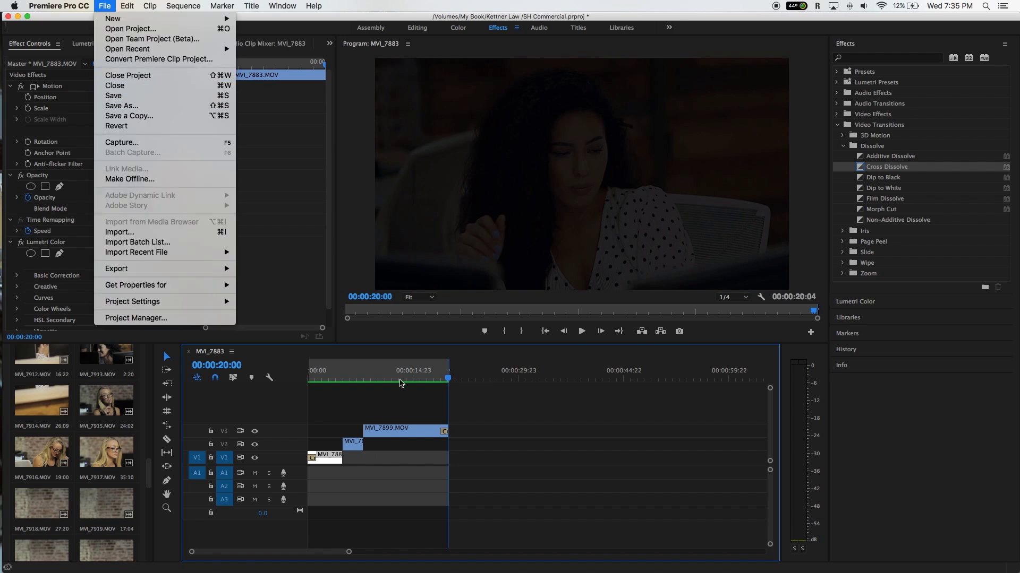
click(390, 378)
click(392, 378)
click(388, 437)
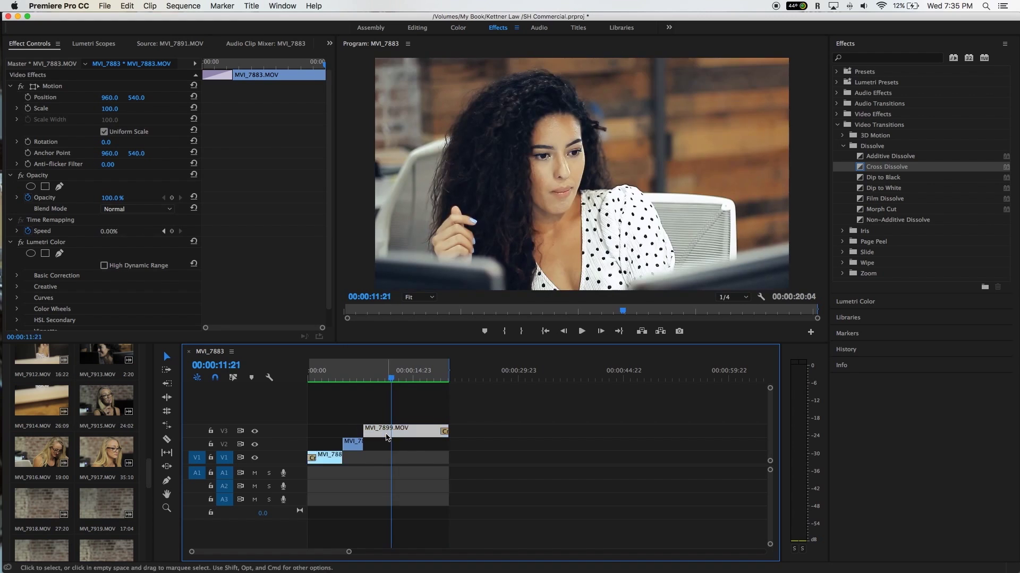
click(104, 5)
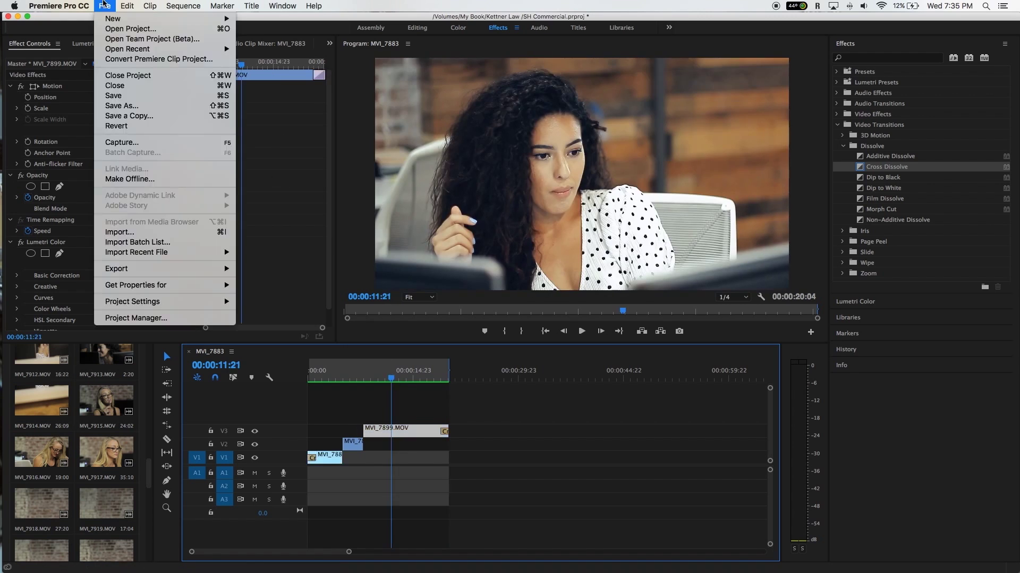
click(63, 209)
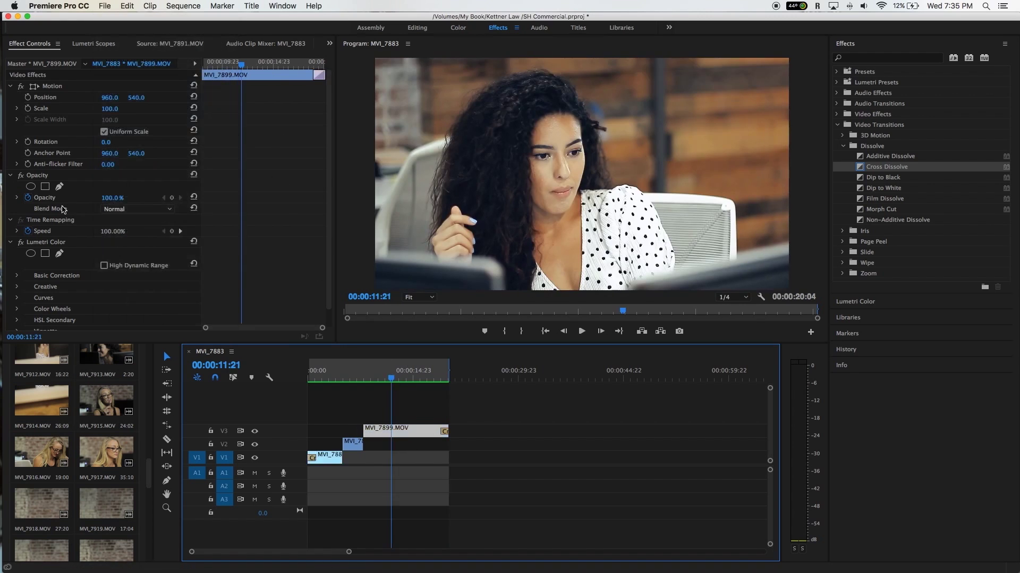
click(20, 242)
click(20, 243)
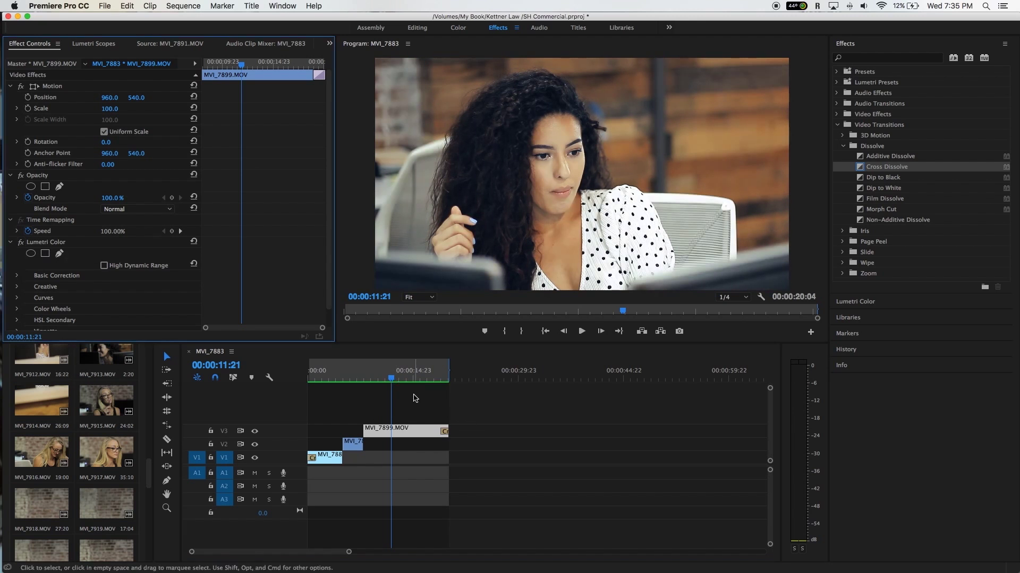
Import the Cinemascope 2-35-1 Croplines.png image from the ArtistaBrain2 drive into the project
double_click(72, 424)
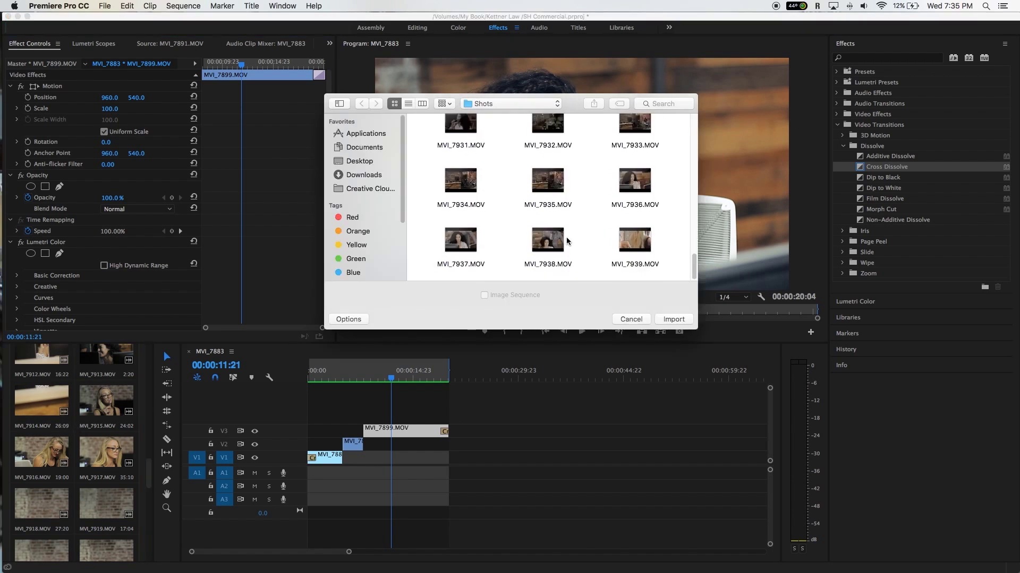
click(353, 162)
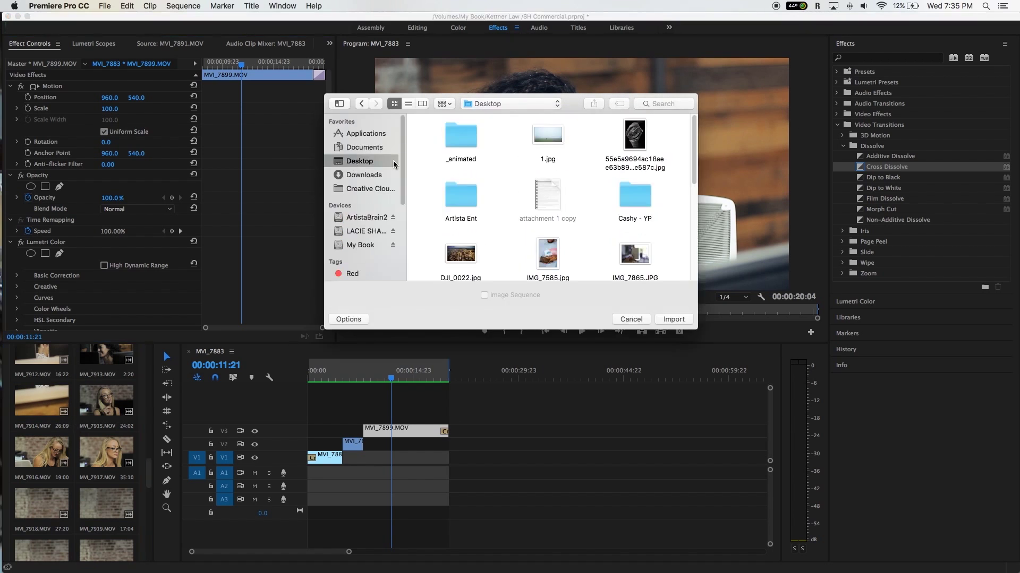
scroll(531, 180, down, 10)
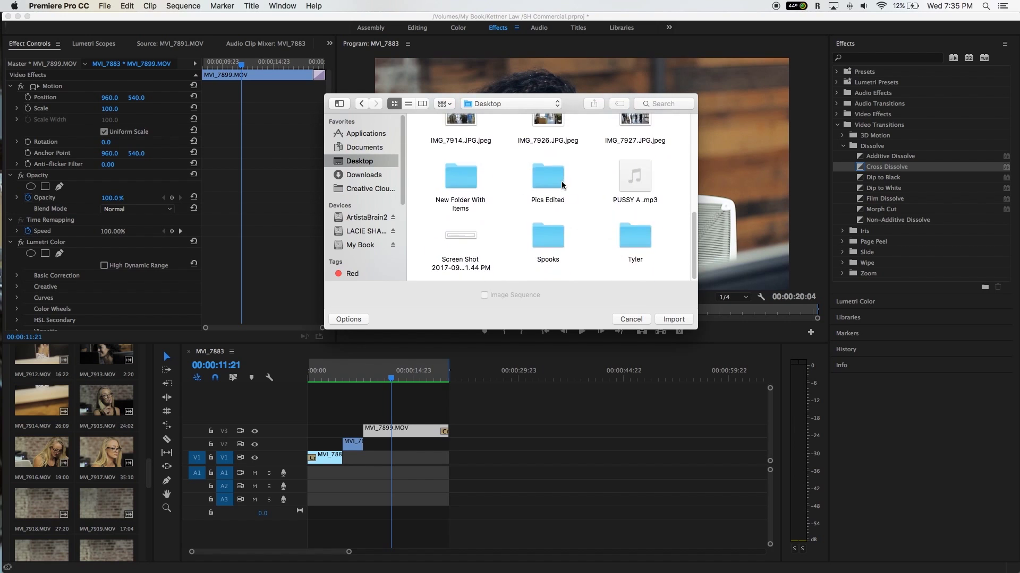
scroll(563, 187, up, 10)
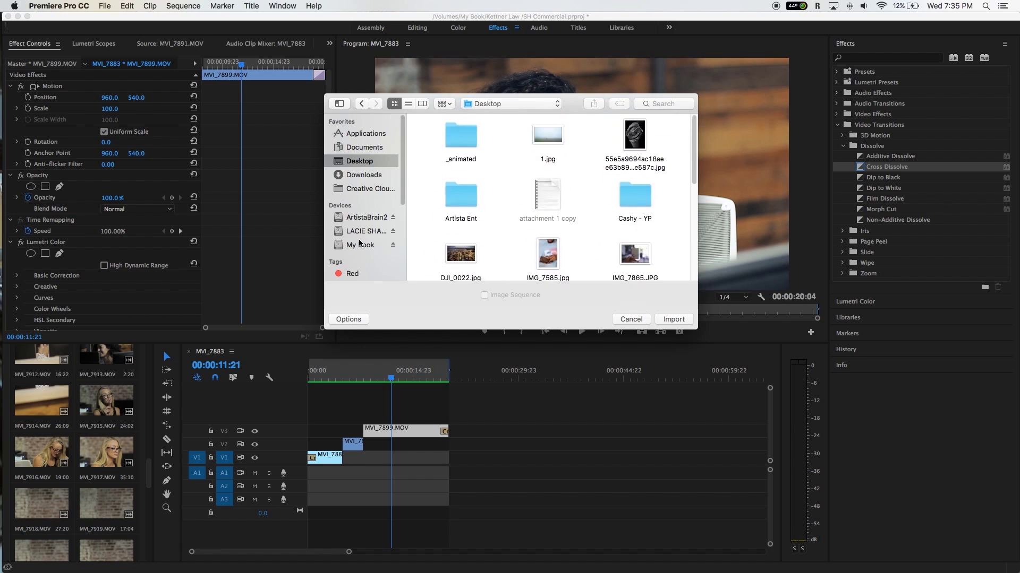
click(366, 218)
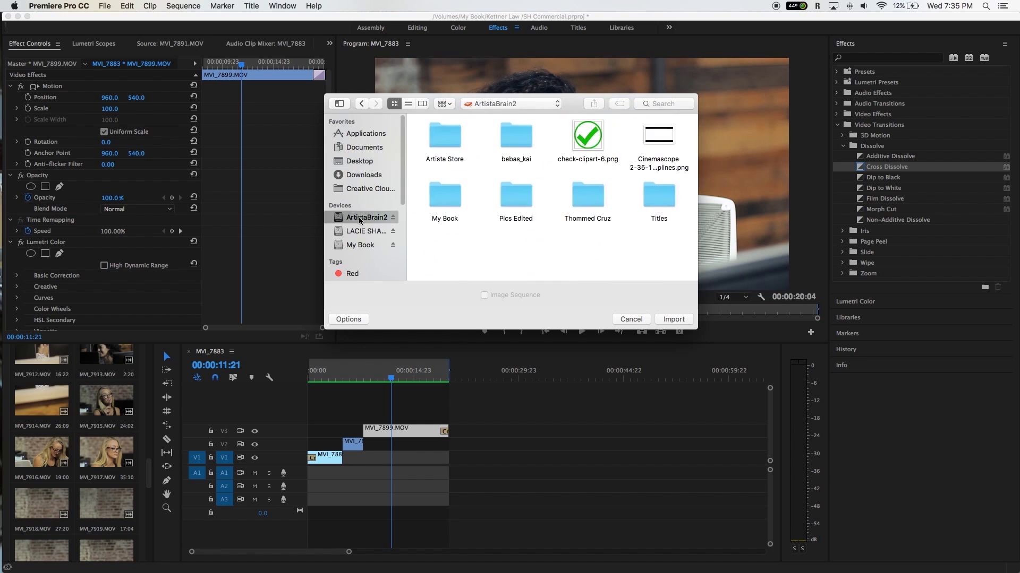
click(662, 139)
click(672, 320)
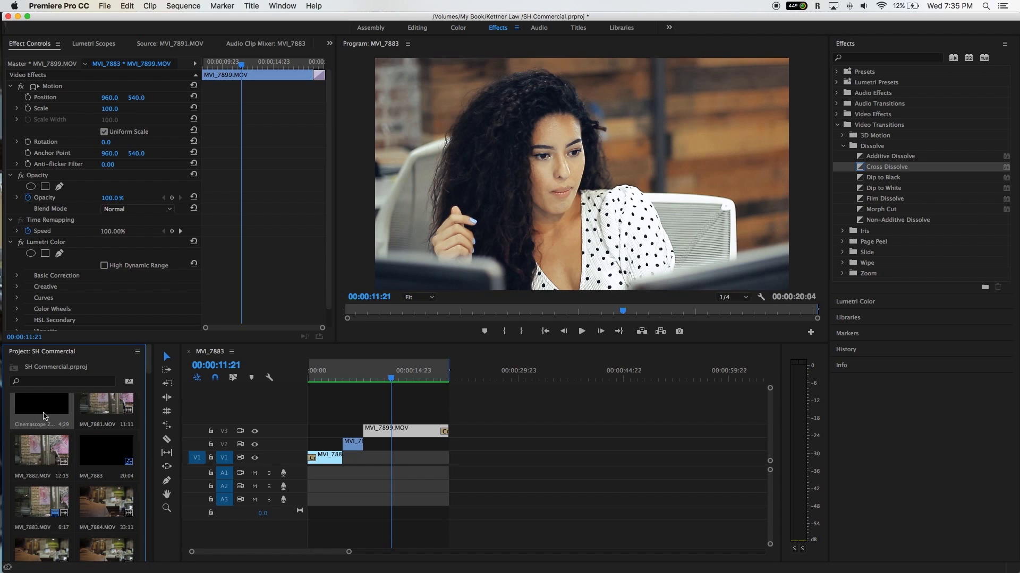
Place the Cinemascope croplines image on track V4, aligned with the start of MVI_7899.MOV, and move the playhead back over it
drag(164, 417, 381, 418)
click(491, 378)
click(372, 378)
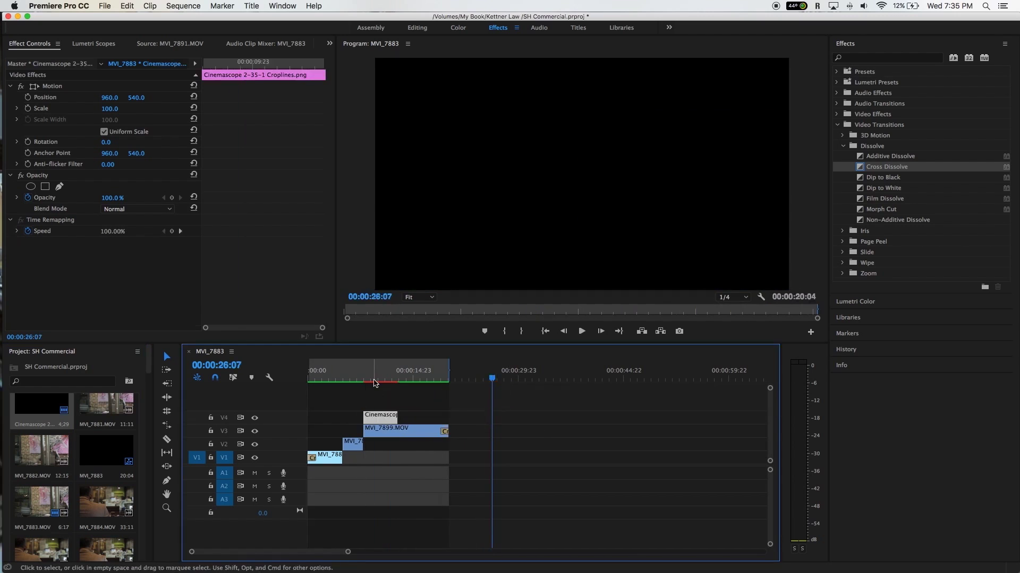
Extend the Cinemascope croplines on V4 to the end of MVI_7899.MOV and open the image in the Source monitor
drag(396, 418, 448, 420)
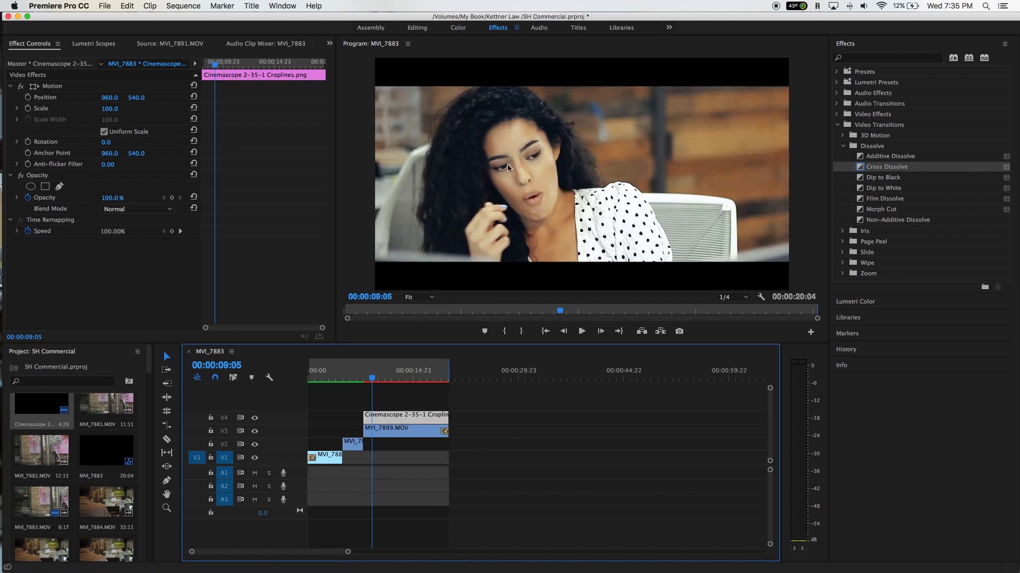
click(383, 434)
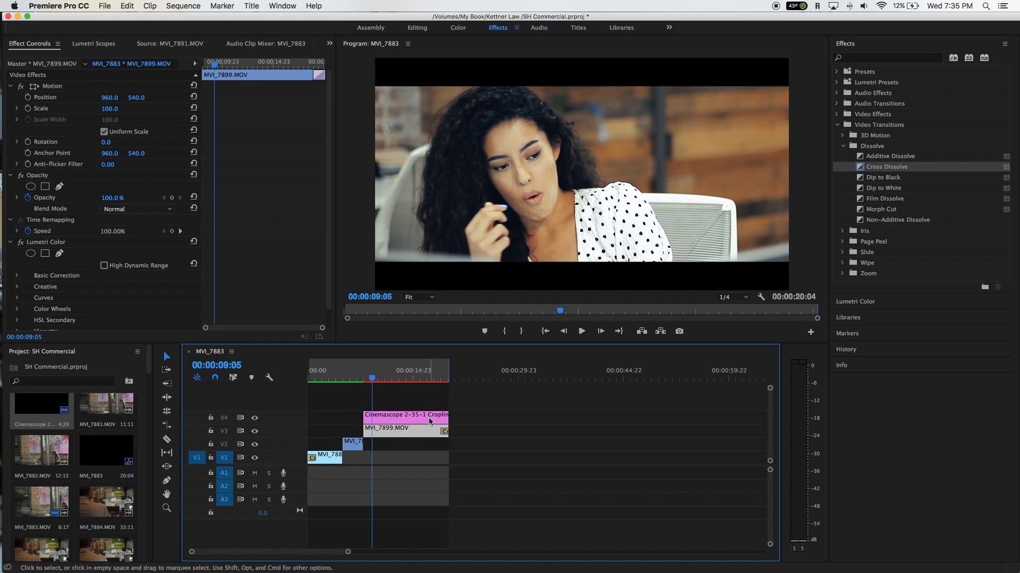
double_click(46, 410)
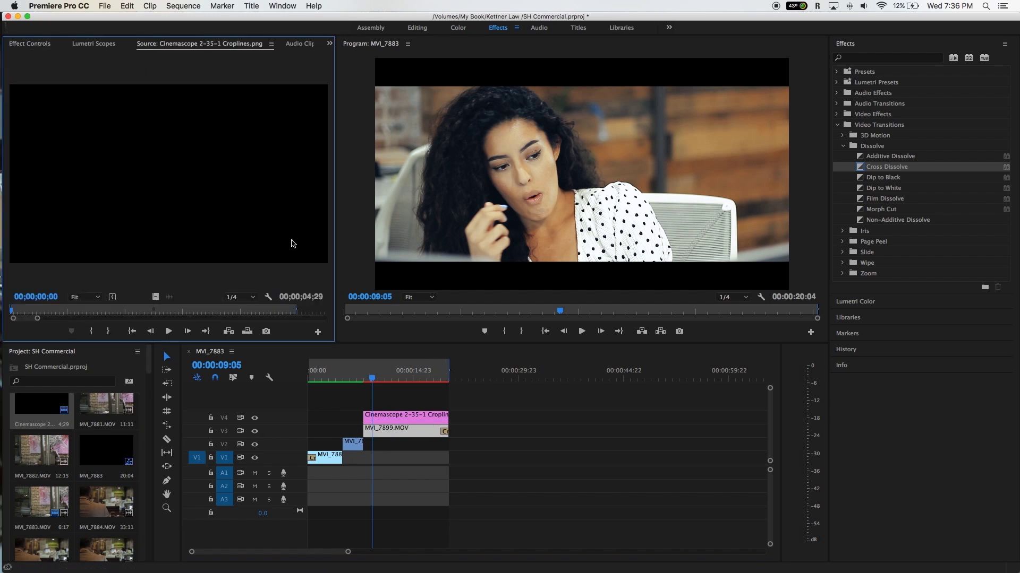
Try scaling the Cinemascope croplines on V4 down to about 62, and undo the scale change
click(388, 417)
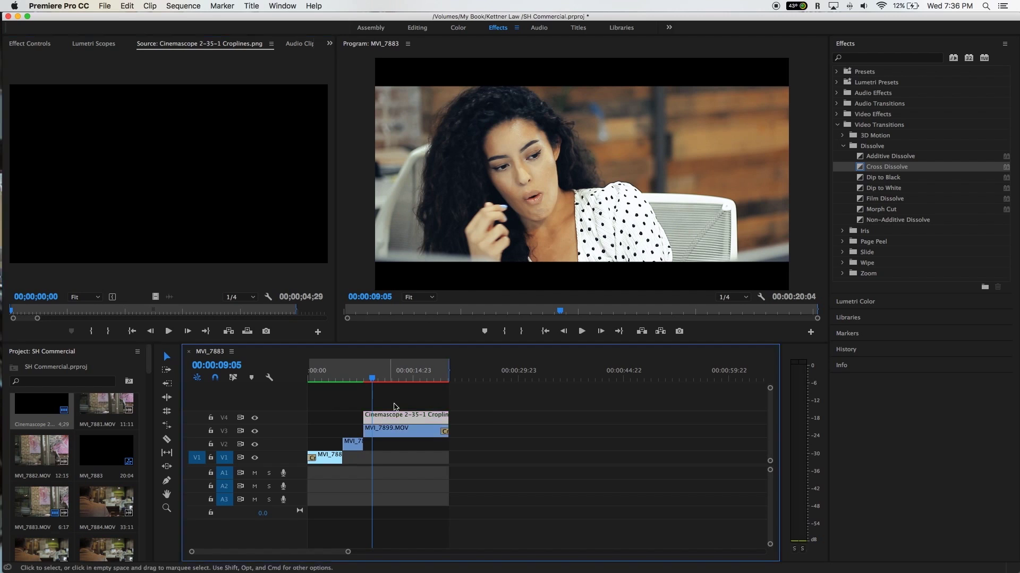
click(30, 44)
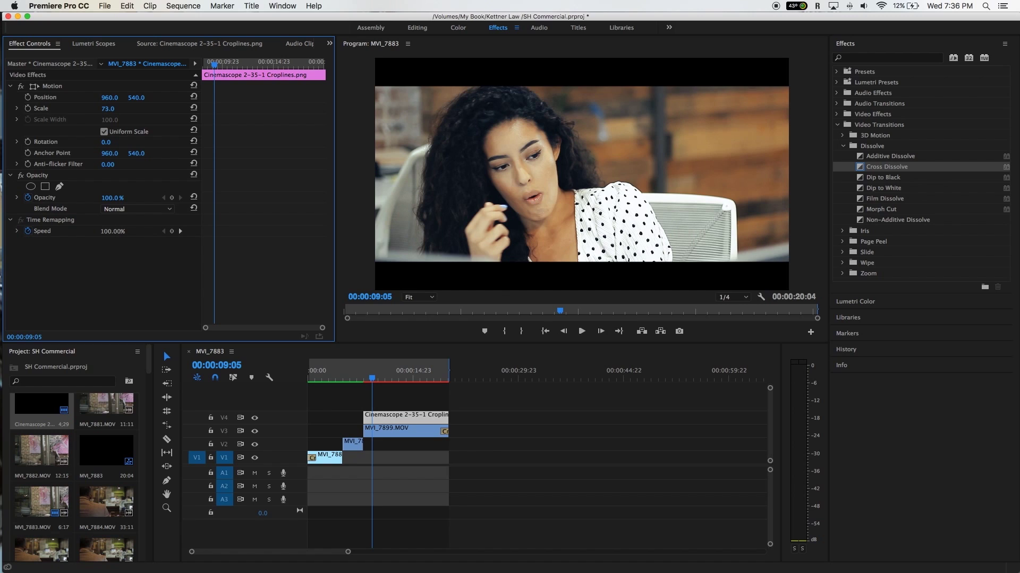
drag(107, 108, 106, 108)
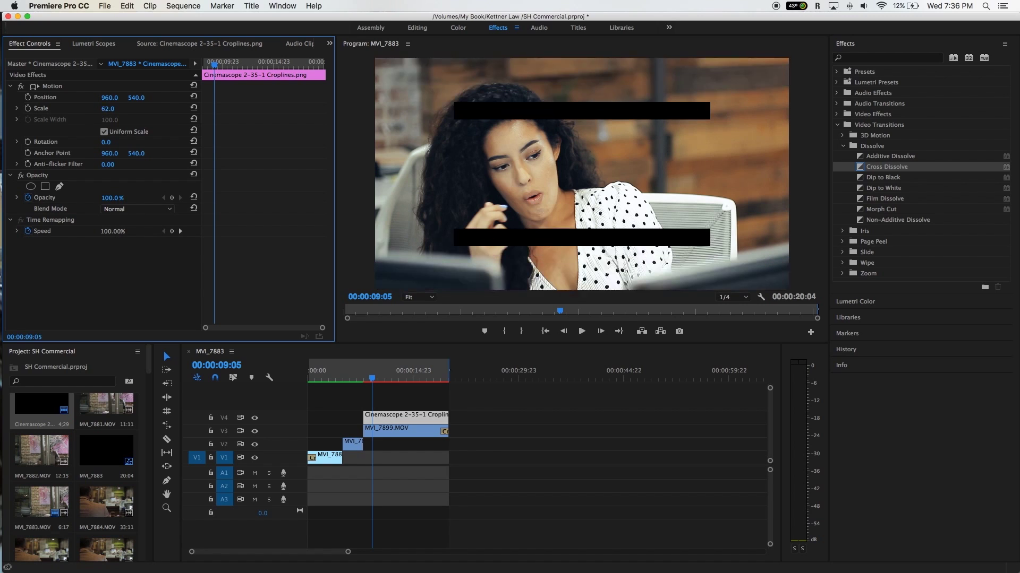
key(super+z)
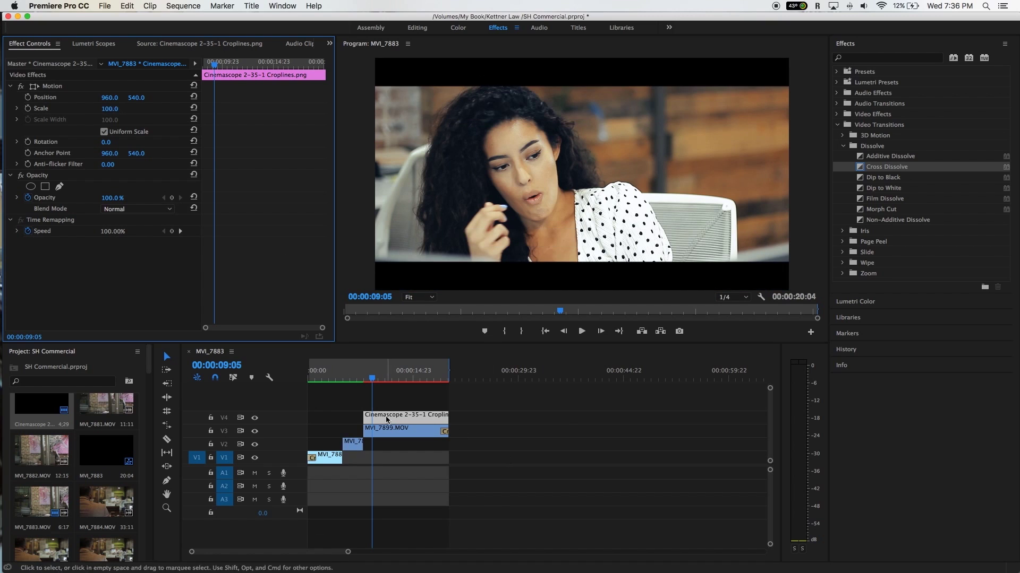
Extend the start of the Cinemascope croplines back to the beginning of the sequence and play it from the start
drag(364, 418, 308, 417)
key(Home)
key(space)
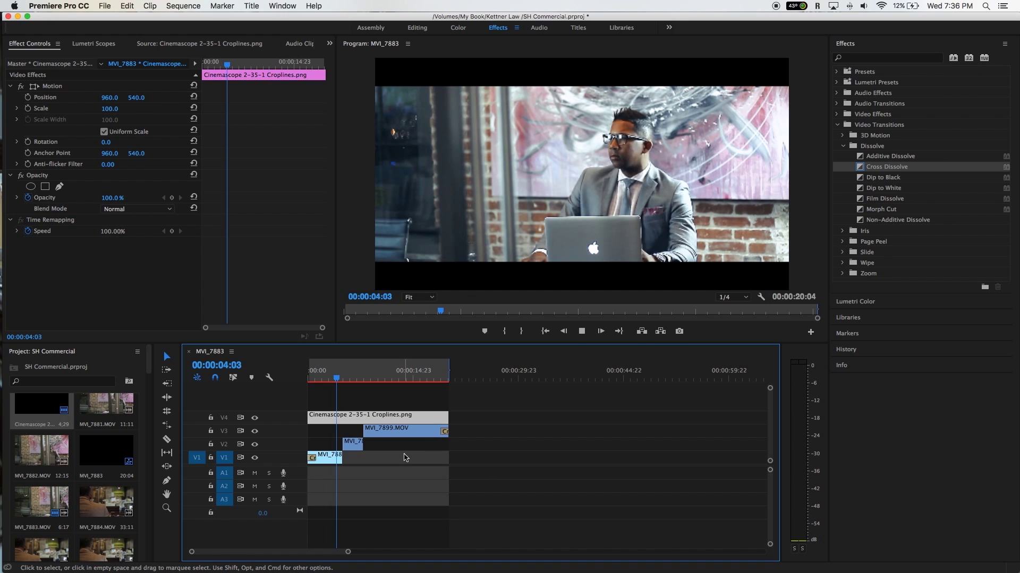
key(space)
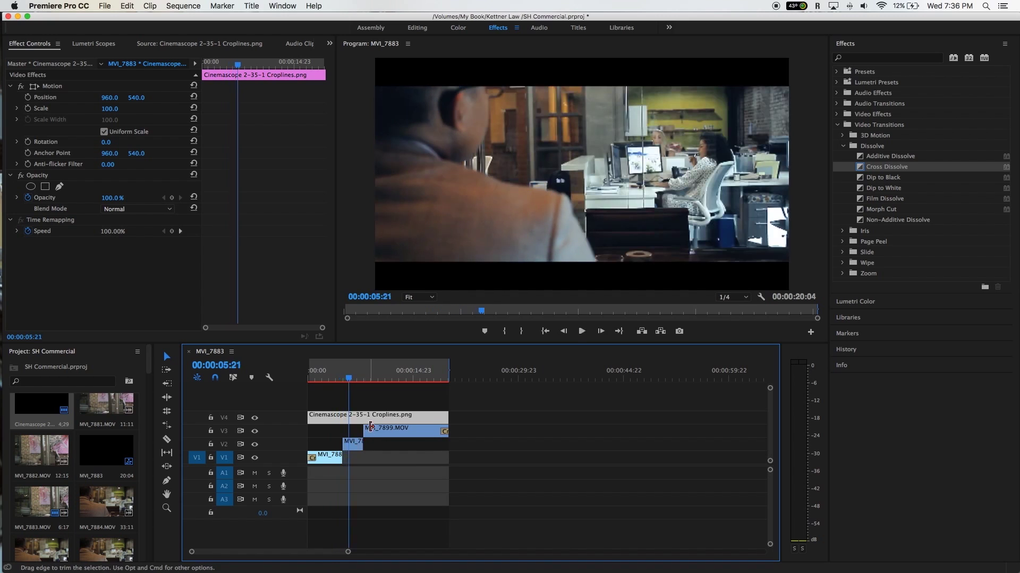
Delete the Cinemascope croplines image from track V4
key(Delete)
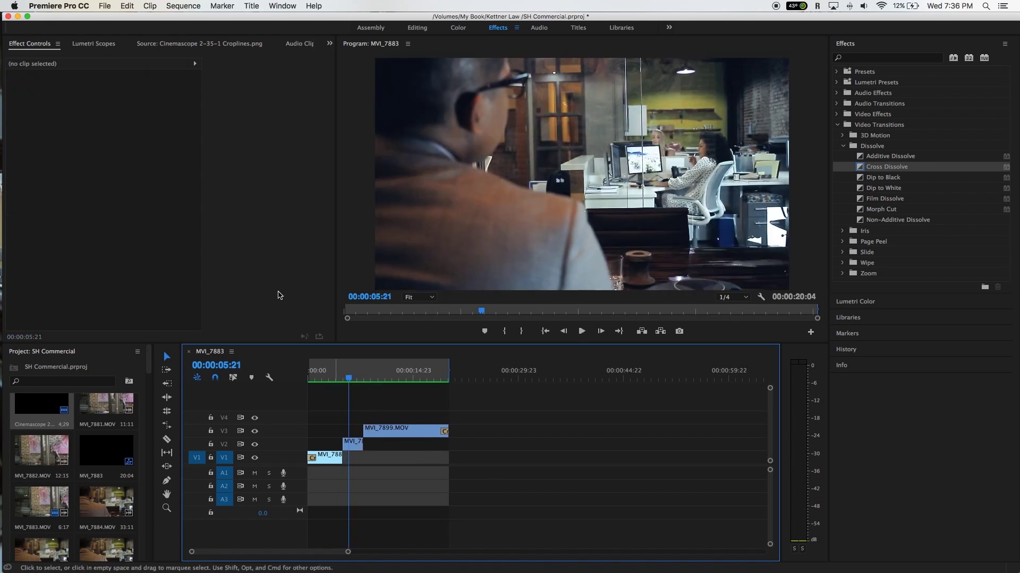
Open the media export settings for the sequence, set the video codec to MPEG-4 Video and match the video settings to the source
click(104, 5)
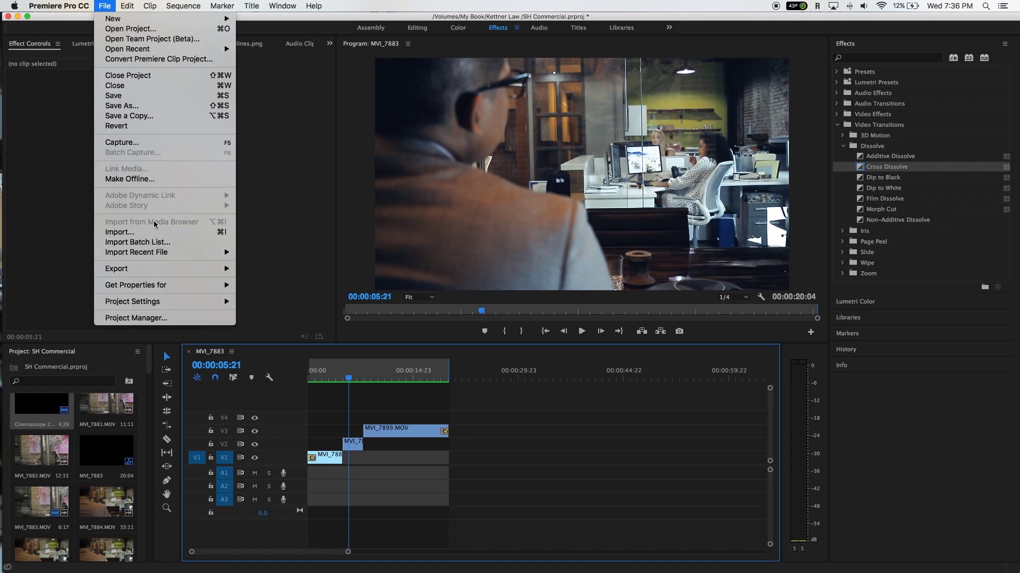
mouse_move(197, 269)
click(256, 269)
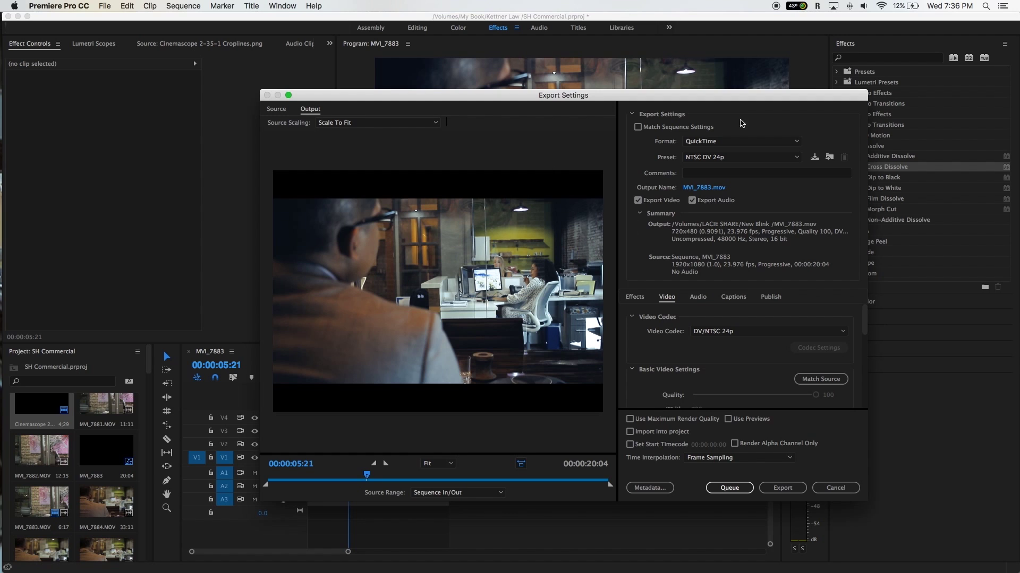
scroll(683, 331, down, 1)
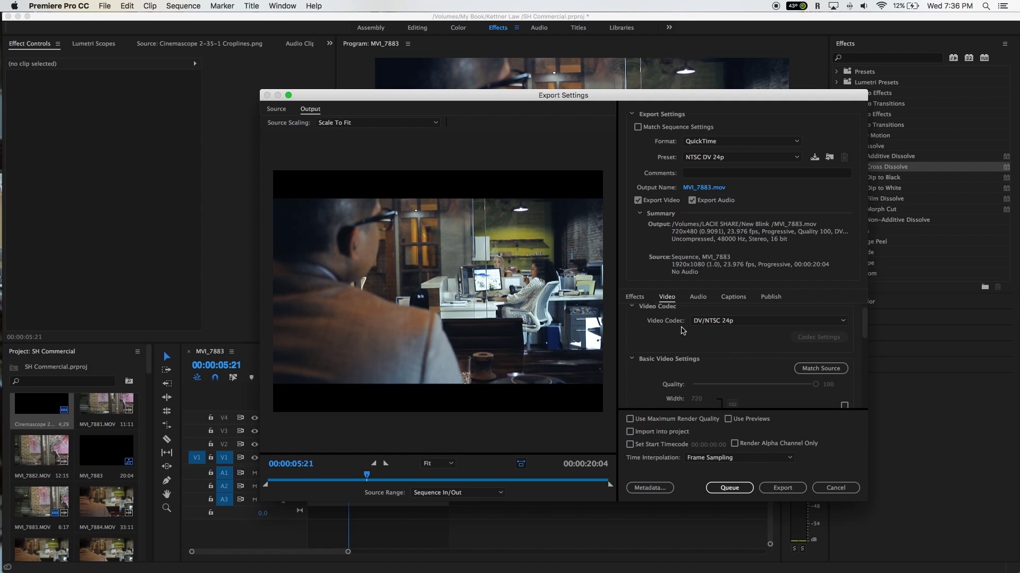
click(727, 322)
scroll(744, 239, down, 10)
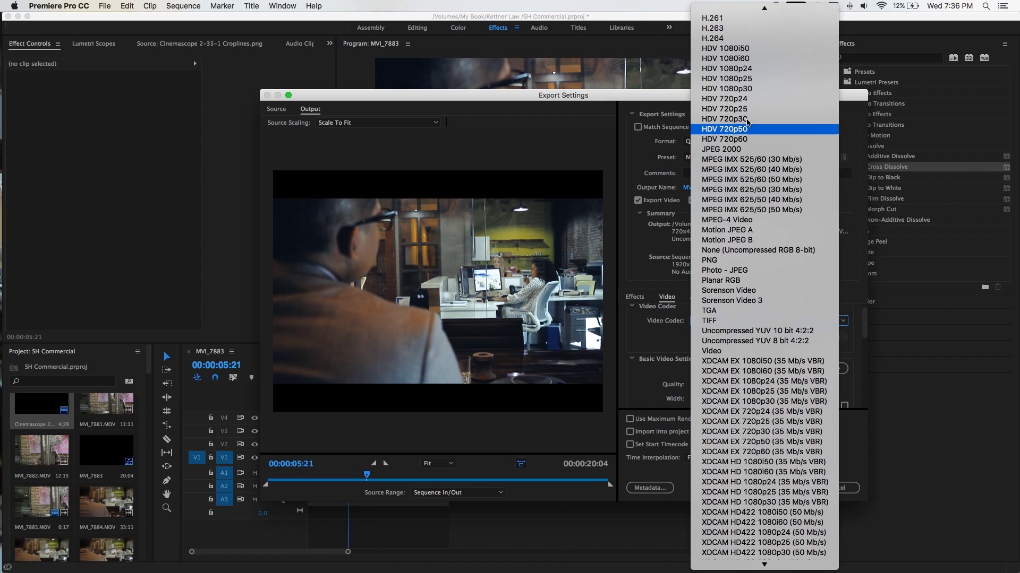
click(776, 296)
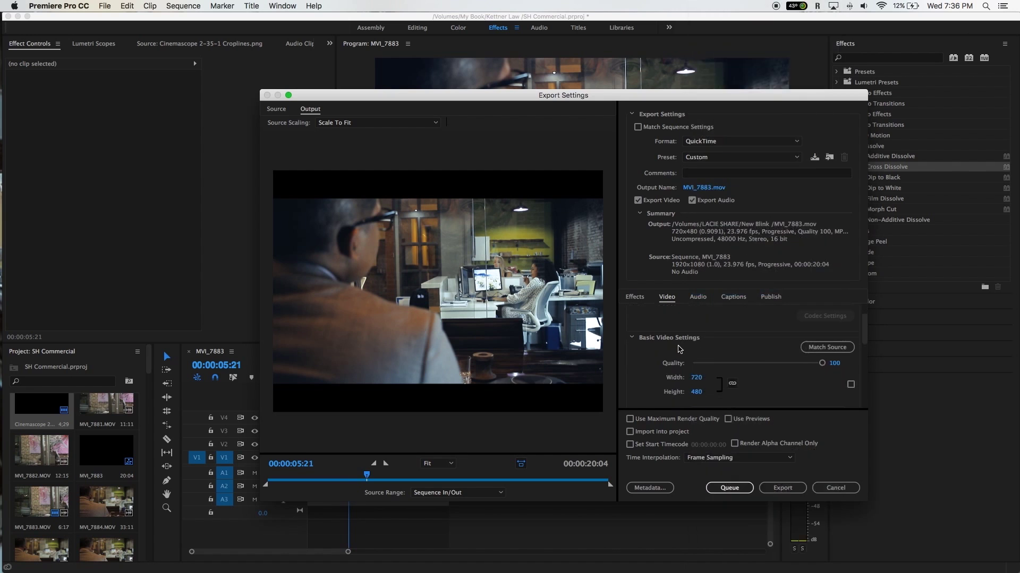
click(834, 350)
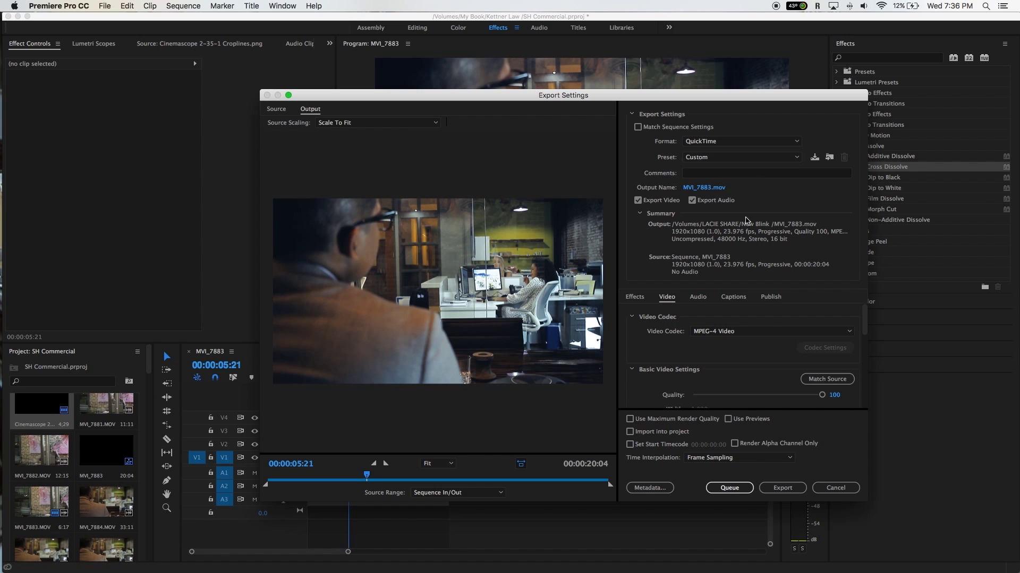
Name the export output Commercial Kettner Law and save it in the Kettner Law folder on the My Book drive
click(702, 188)
text(Commercial Kettner)
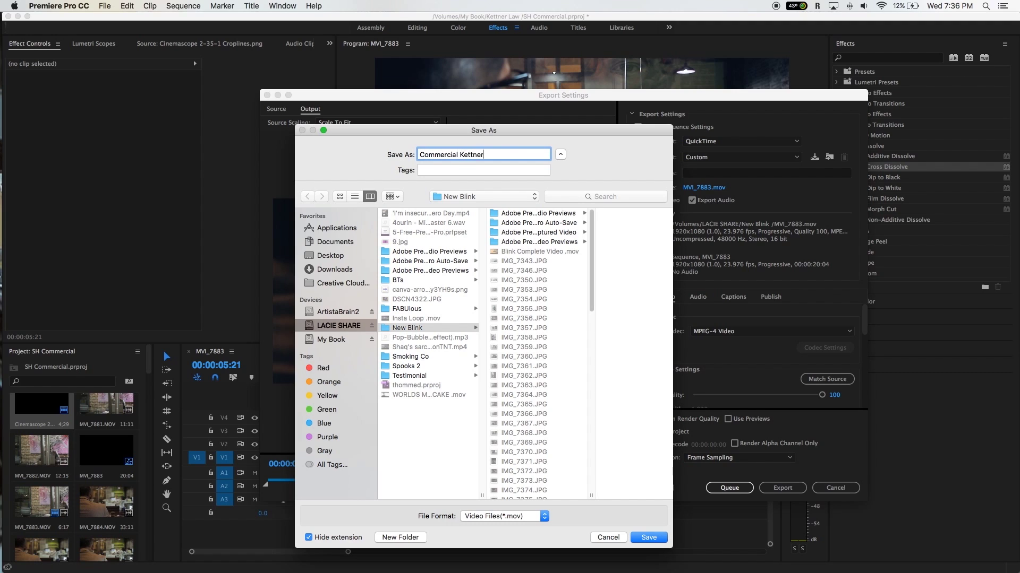
text( Law)
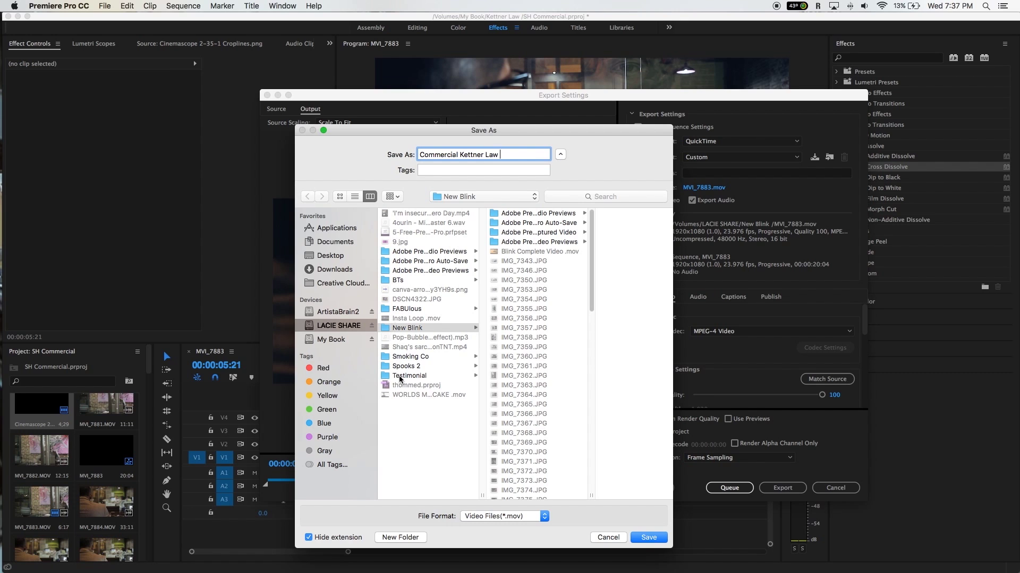
click(331, 340)
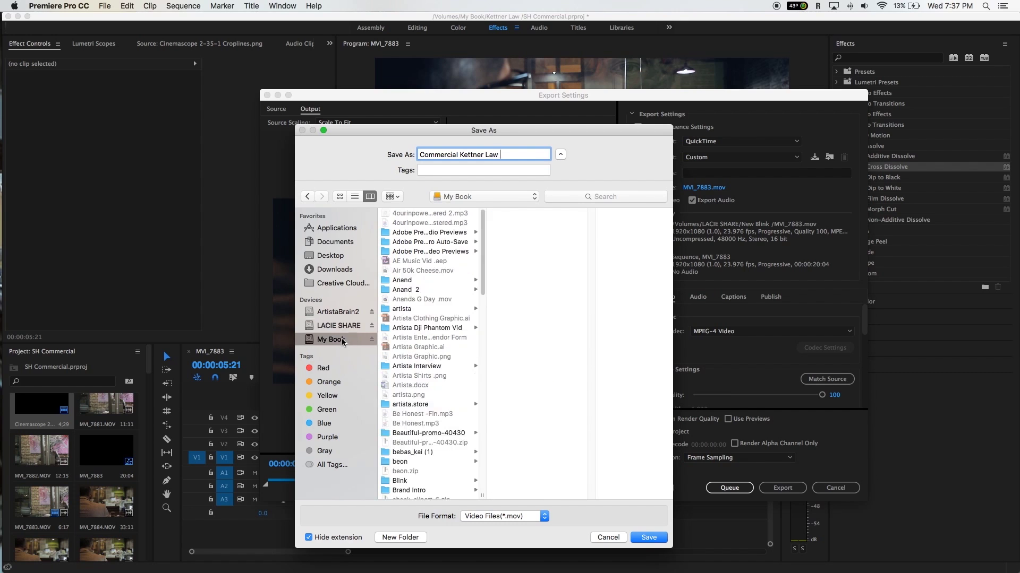
scroll(402, 320, down, 5)
scroll(402, 317, down, 5)
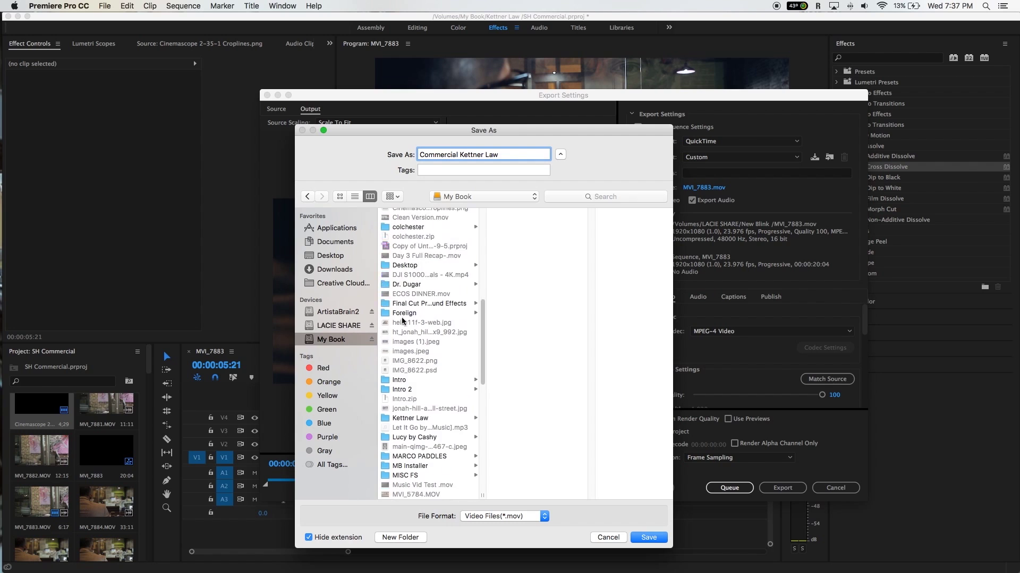
click(421, 286)
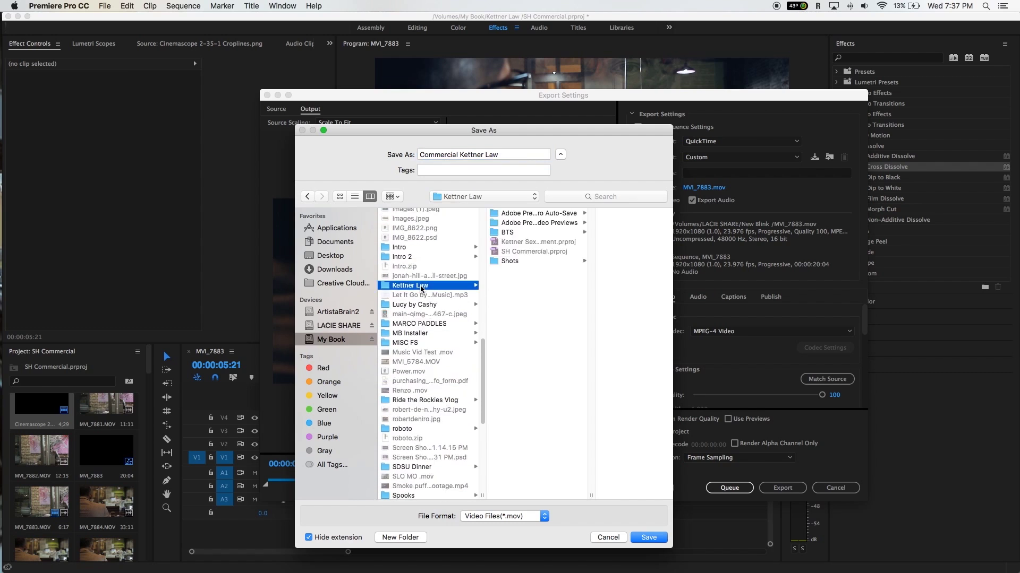
click(648, 538)
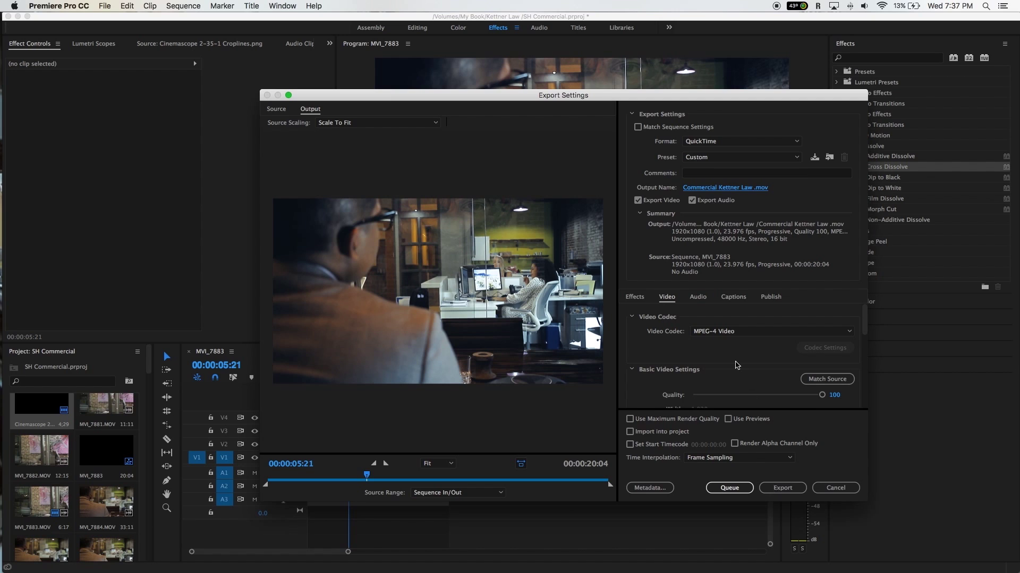
Enable Use Maximum Render Quality and start exporting the sequence
scroll(738, 365, down, 3)
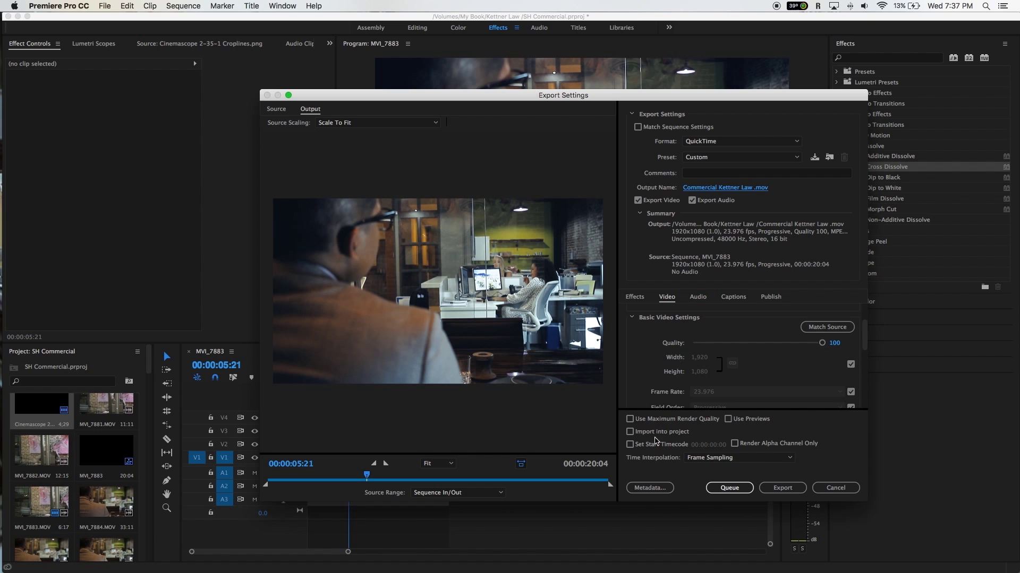
click(630, 420)
click(784, 490)
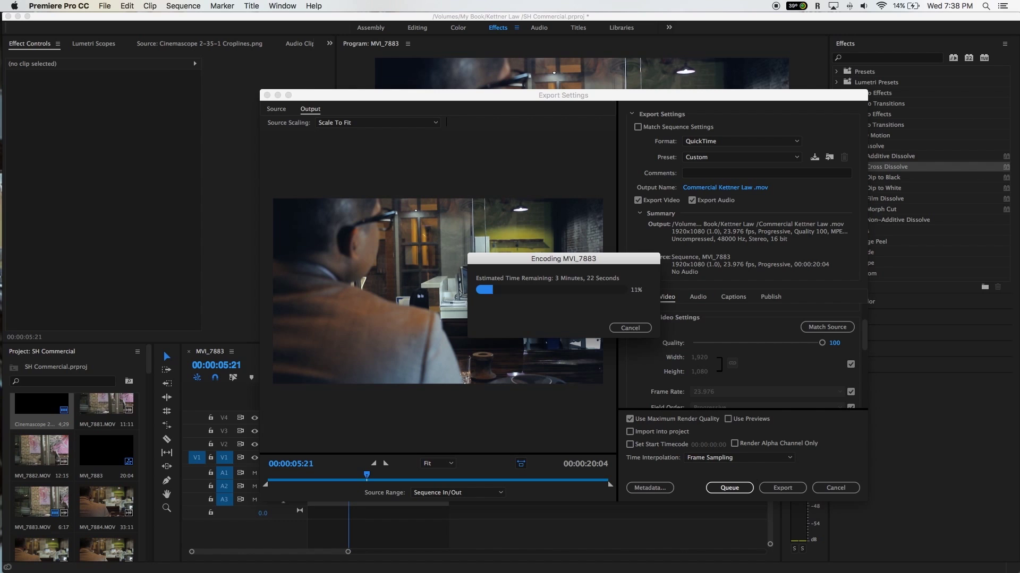
Switch to Finder and open the Kettner Law folder on the My Book drive to check for the exported movie
key(super+Tab)
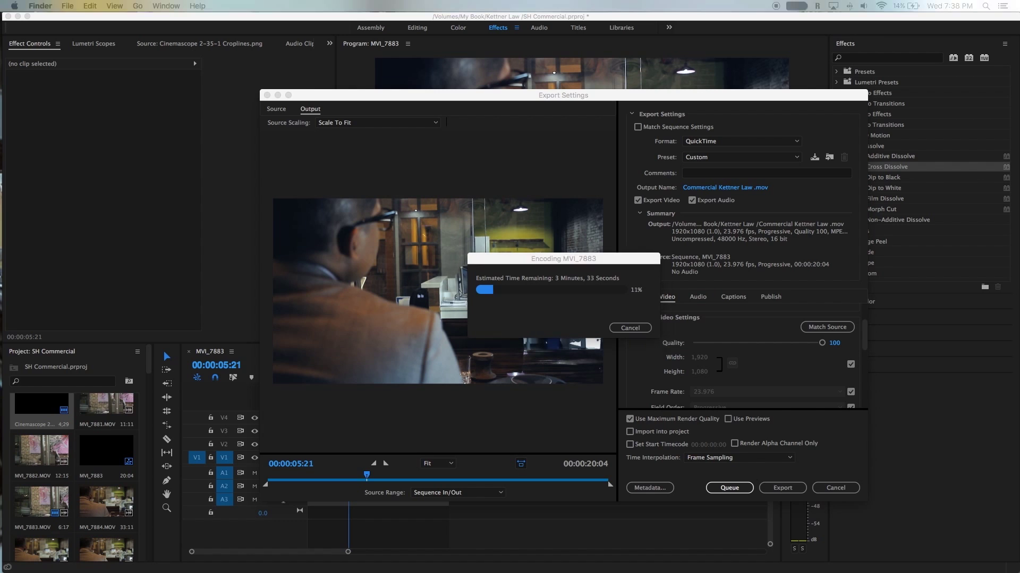
key(super+n)
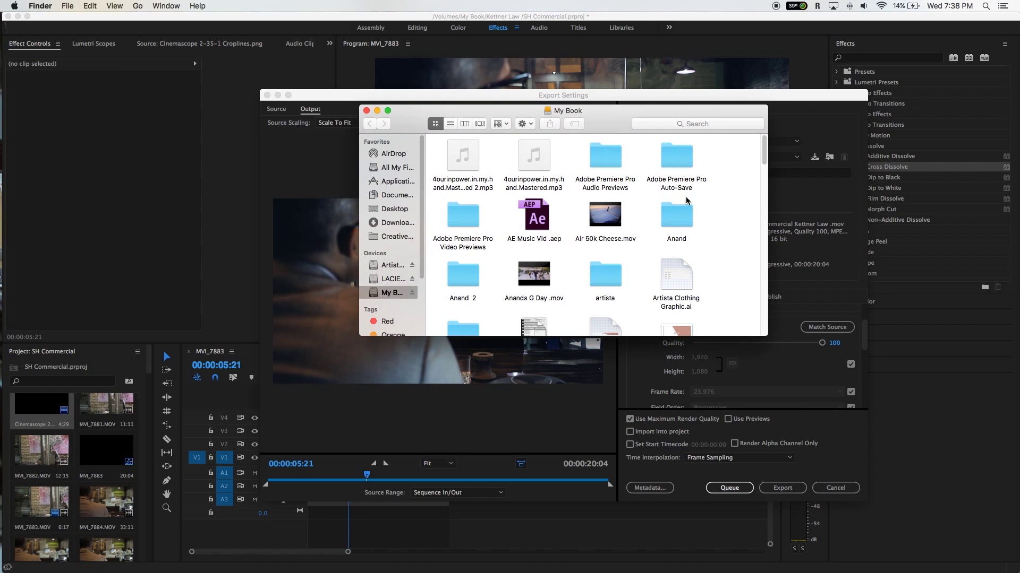
scroll(696, 199, down, 5)
scroll(696, 202, down, 10)
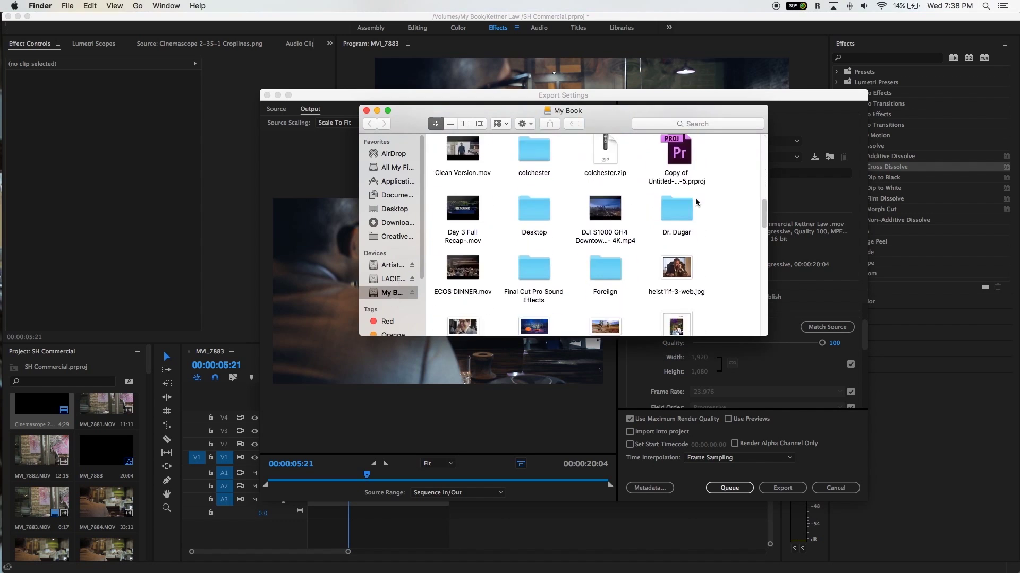
scroll(695, 202, down, 10)
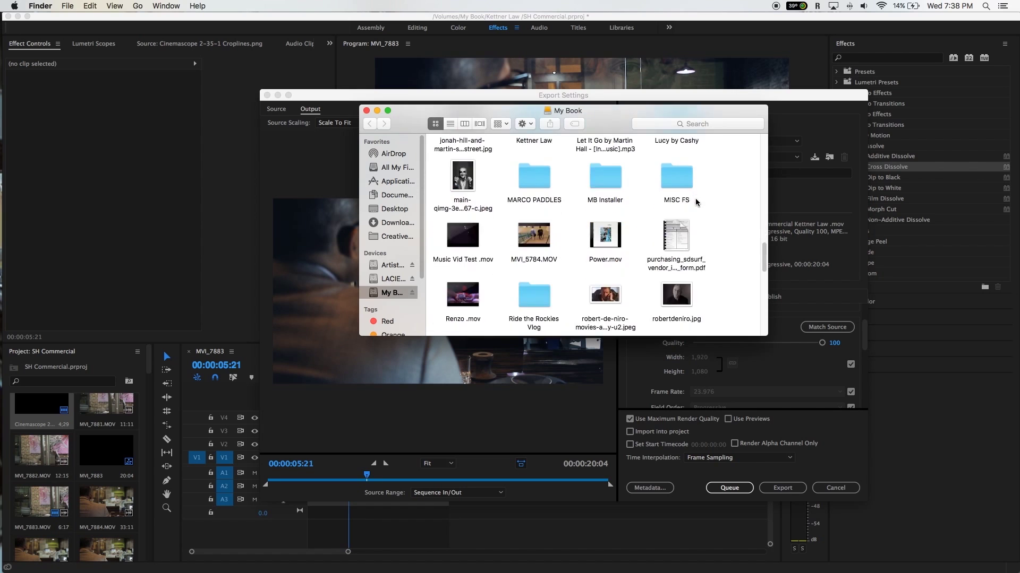
scroll(696, 203, down, 10)
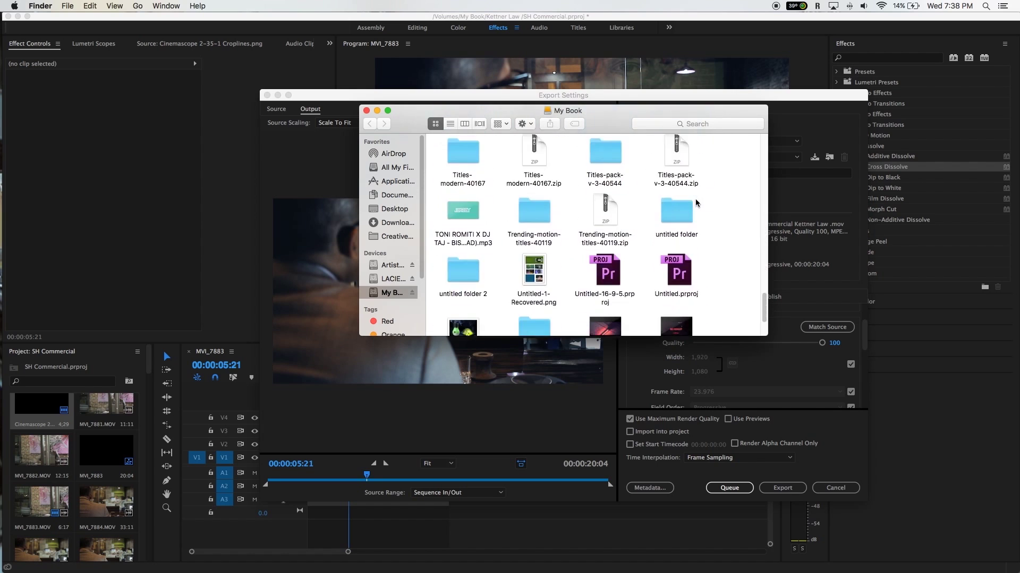
scroll(695, 204, up, 15)
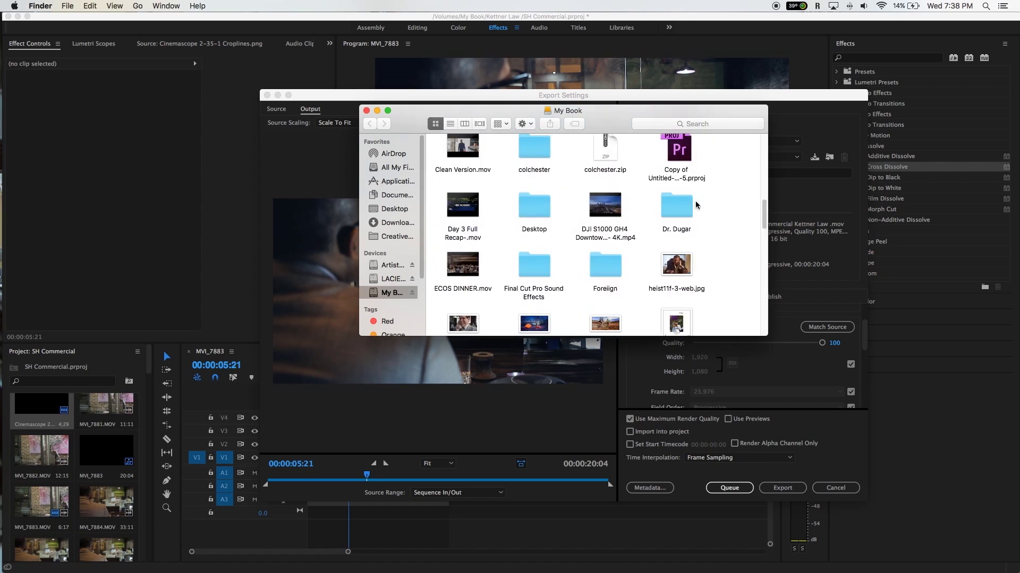
scroll(695, 205, up, 10)
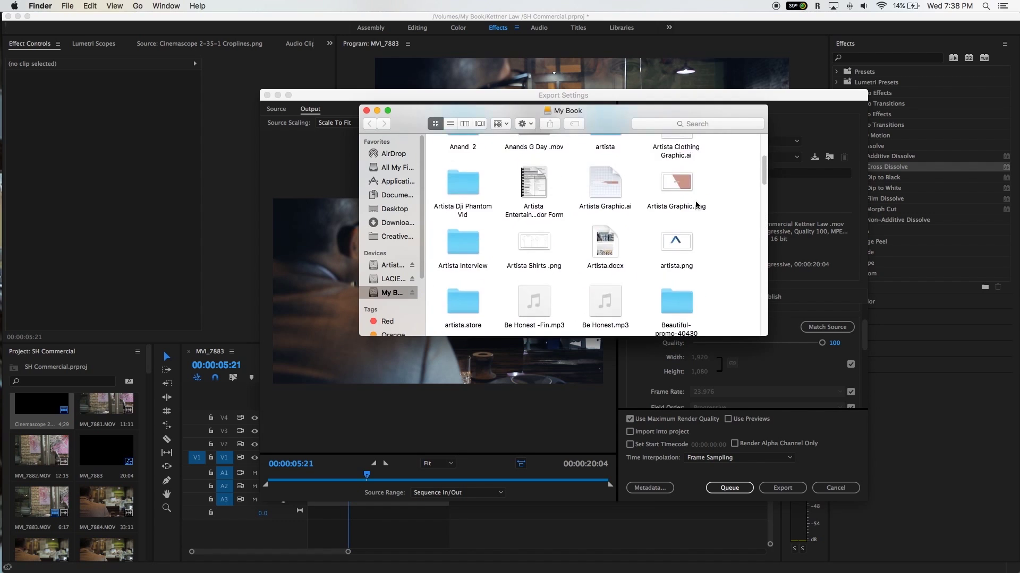
scroll(696, 205, up, 3)
scroll(695, 204, down, 10)
scroll(696, 204, down, 5)
double_click(524, 153)
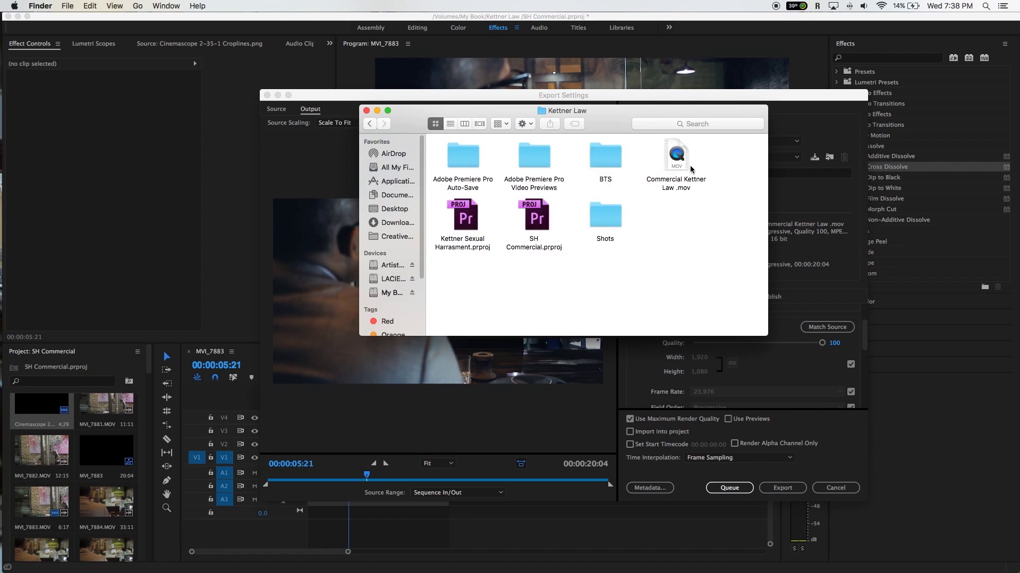
Look inside the Shots folder, return to the Kettner Law folder and close the Finder window
double_click(607, 218)
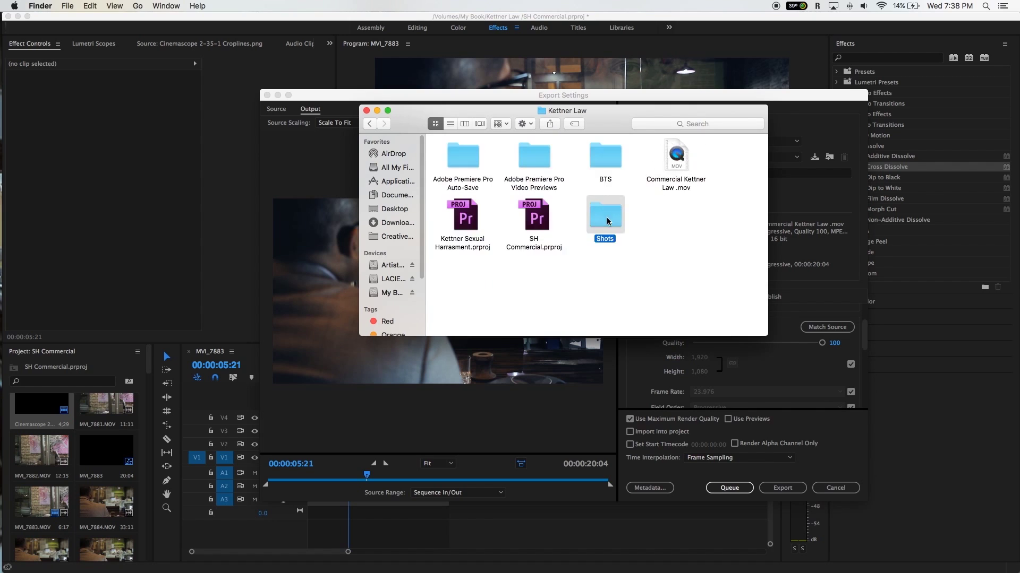
click(369, 123)
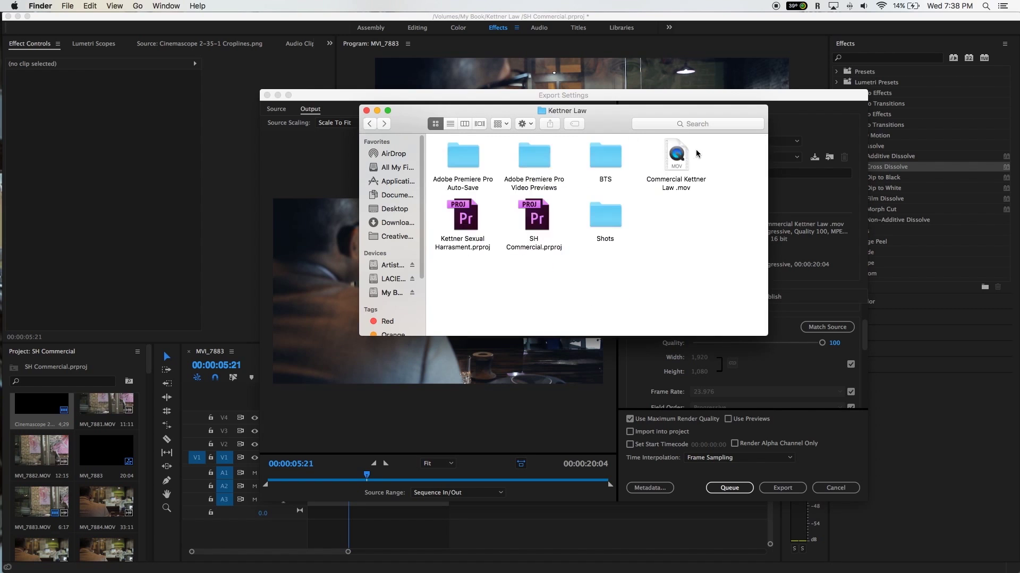
click(366, 110)
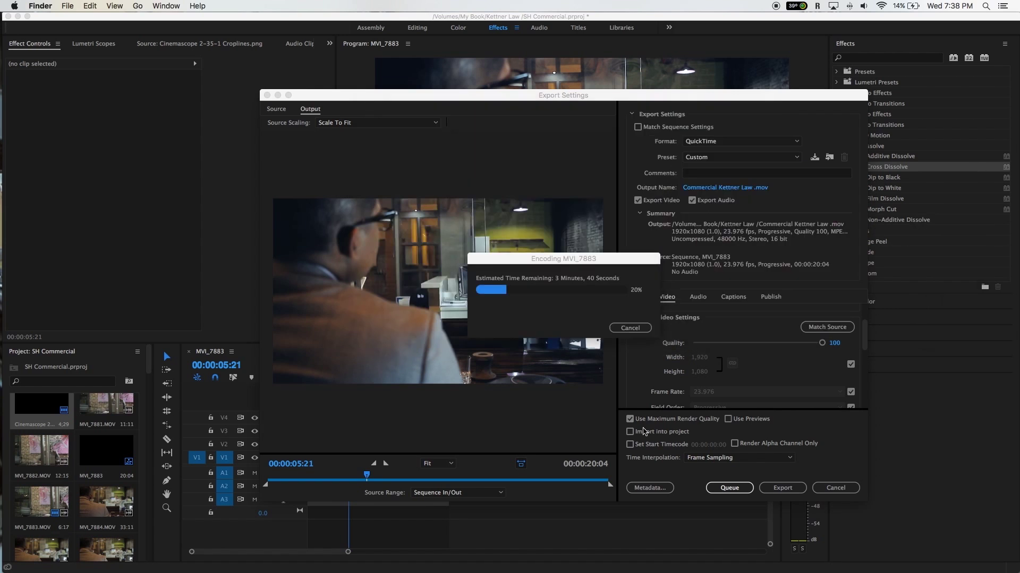